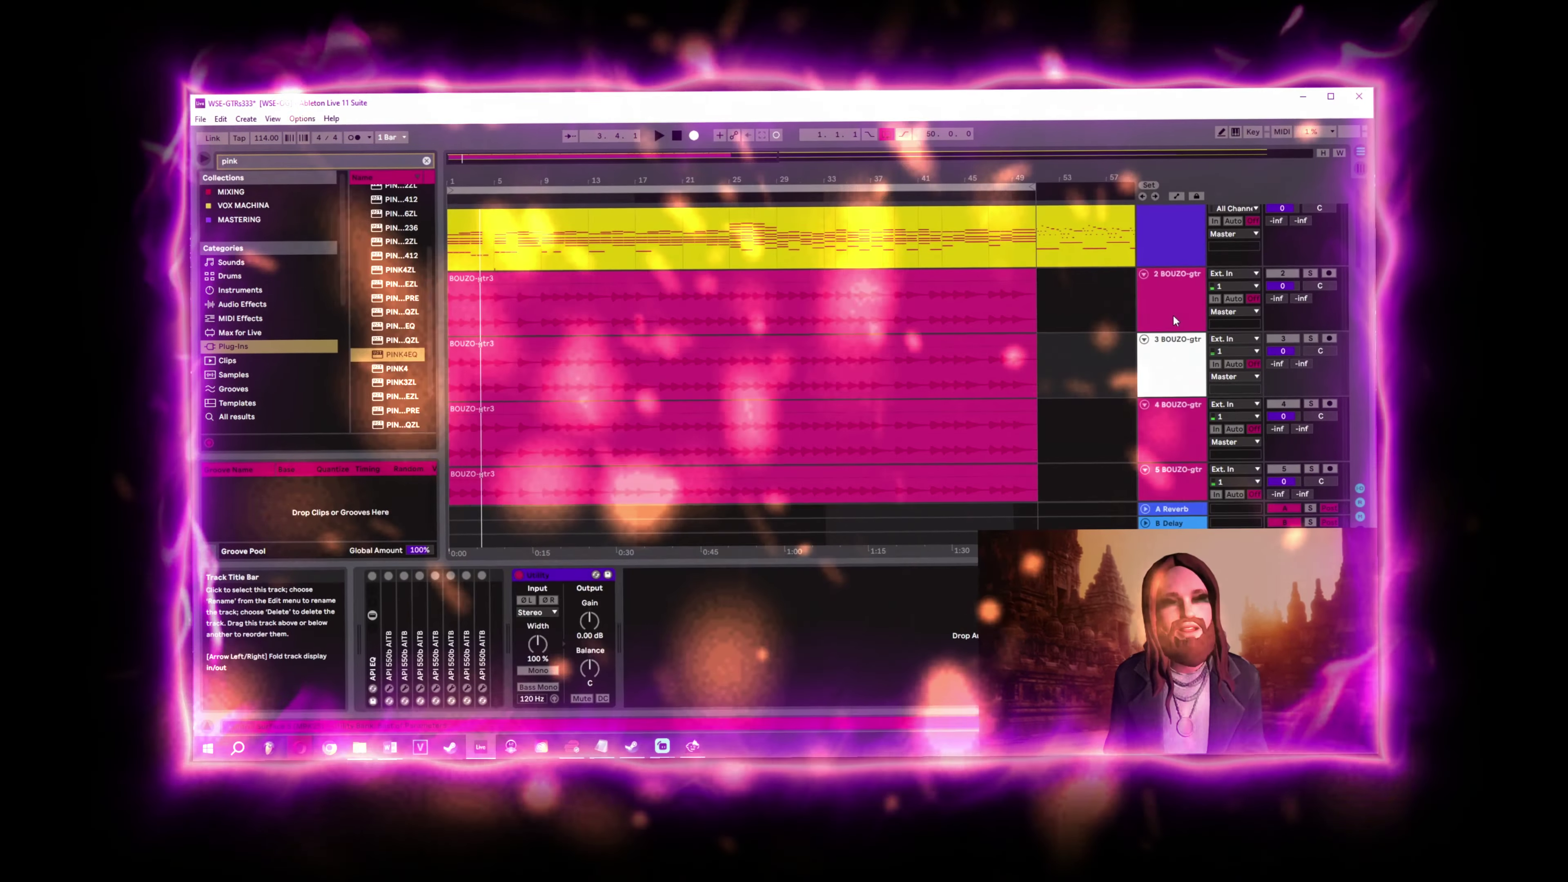
# Examine the EQ plug-ins loaded on BOUZO-gtr tracks 2 through 9.
pyautogui.click(1172, 312)
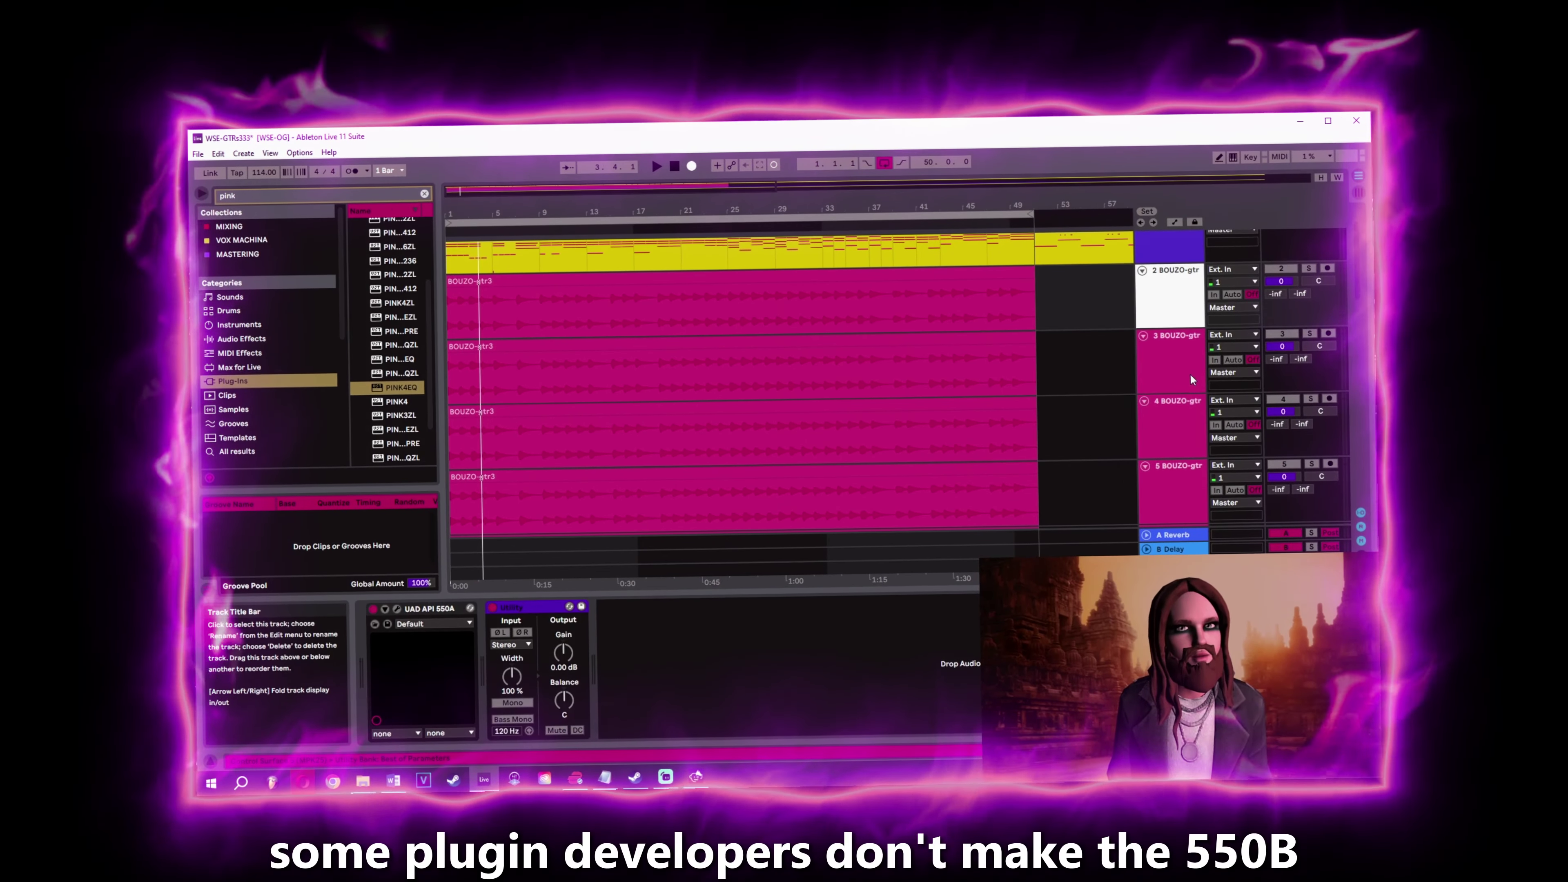
pyautogui.click(1190, 373)
pyautogui.scroll(-2, 1184, 345)
pyautogui.scroll(1, 1182, 336)
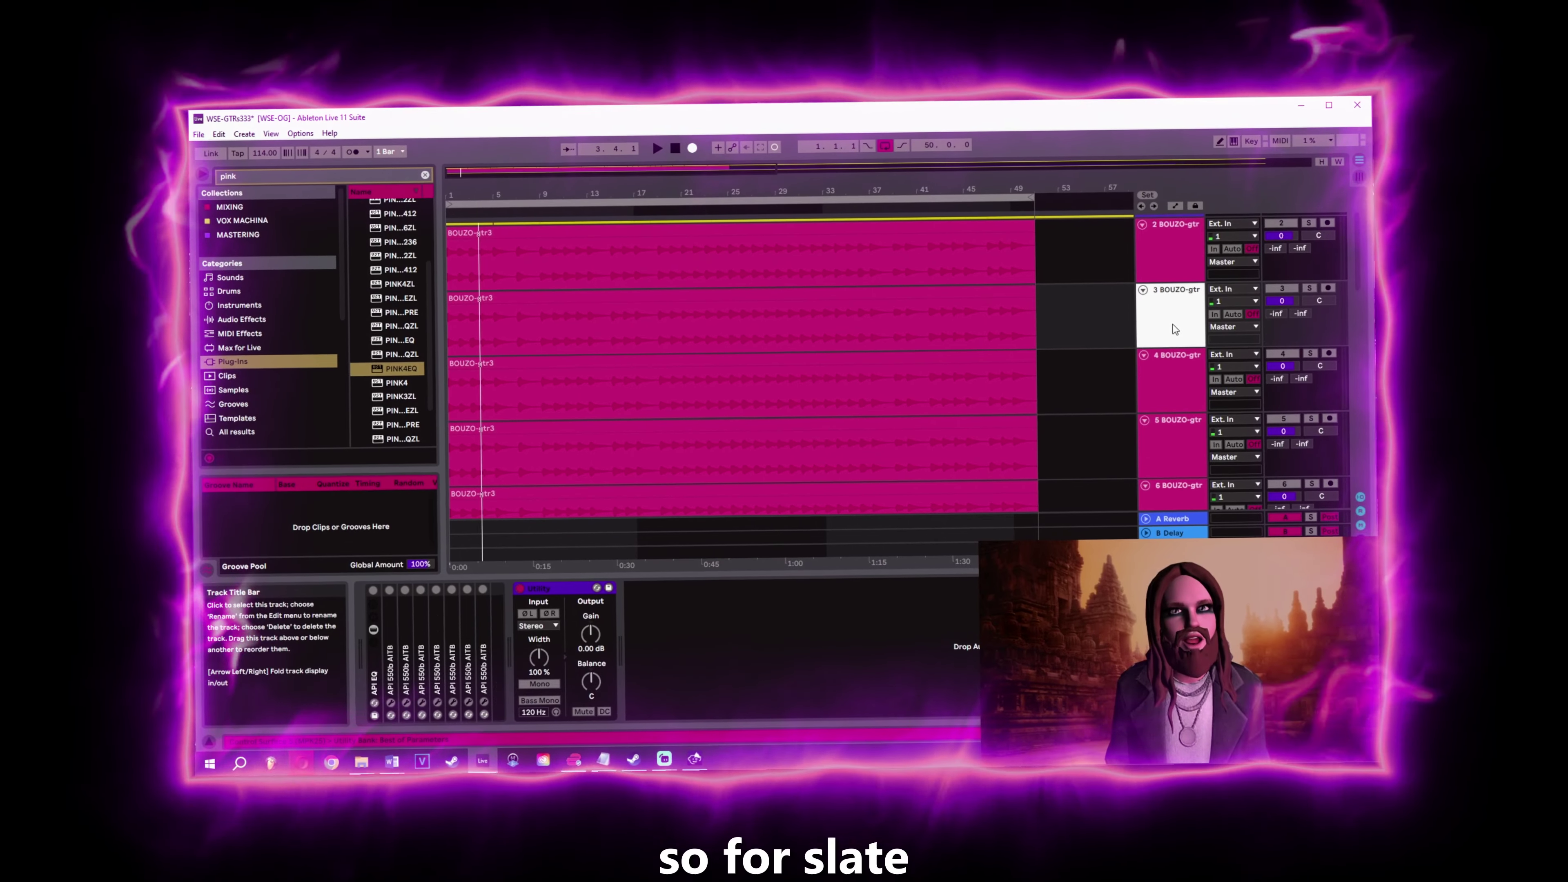
pyautogui.scroll(-4, 1171, 341)
pyautogui.scroll(-4, 1168, 371)
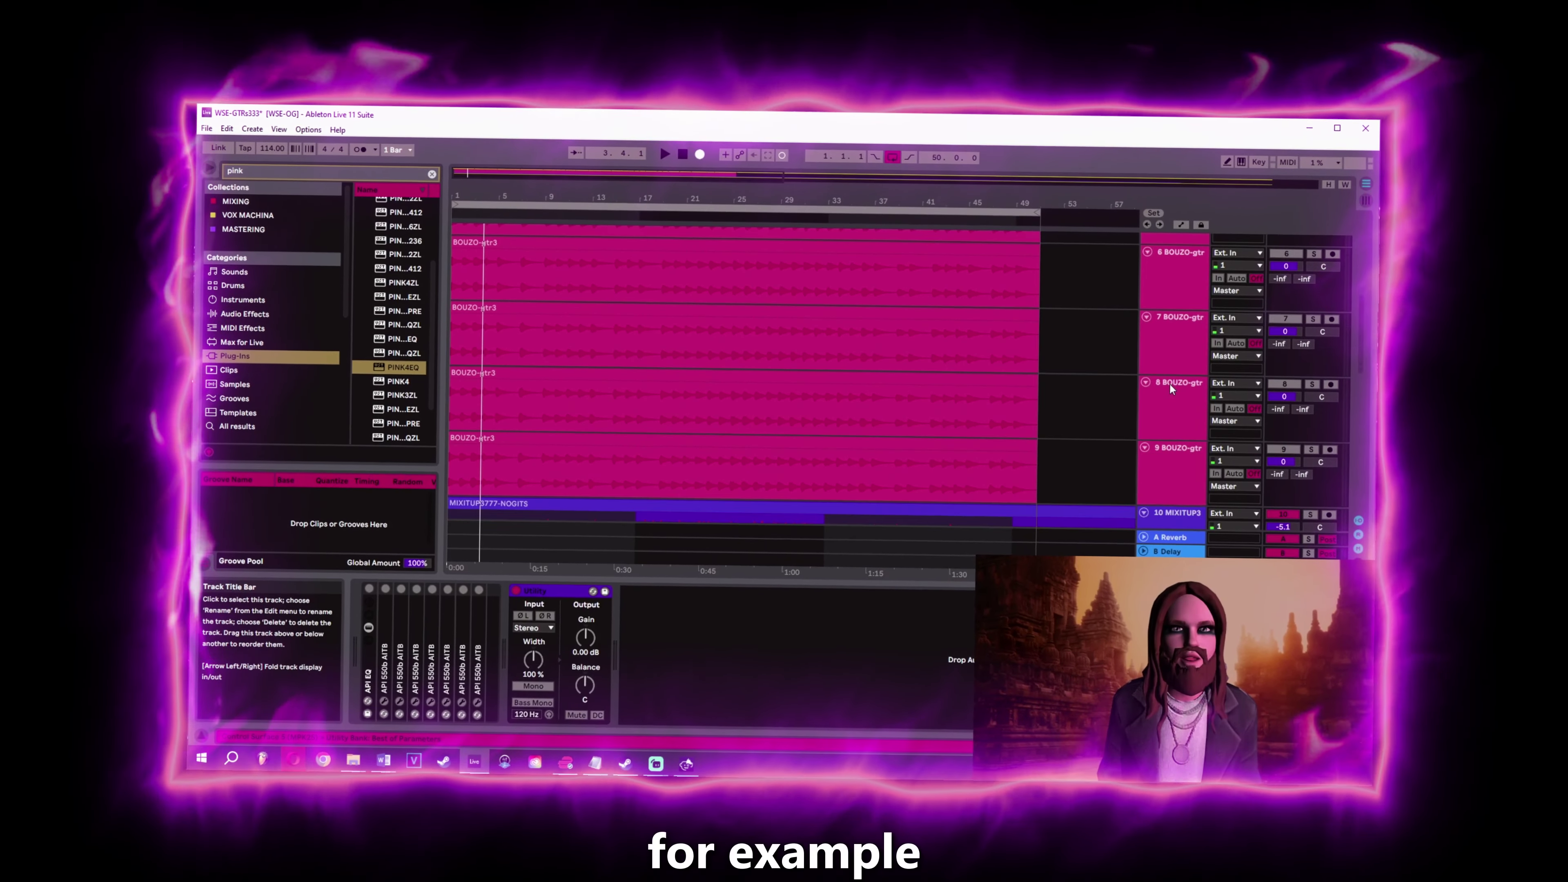
pyautogui.scroll(1, 1185, 412)
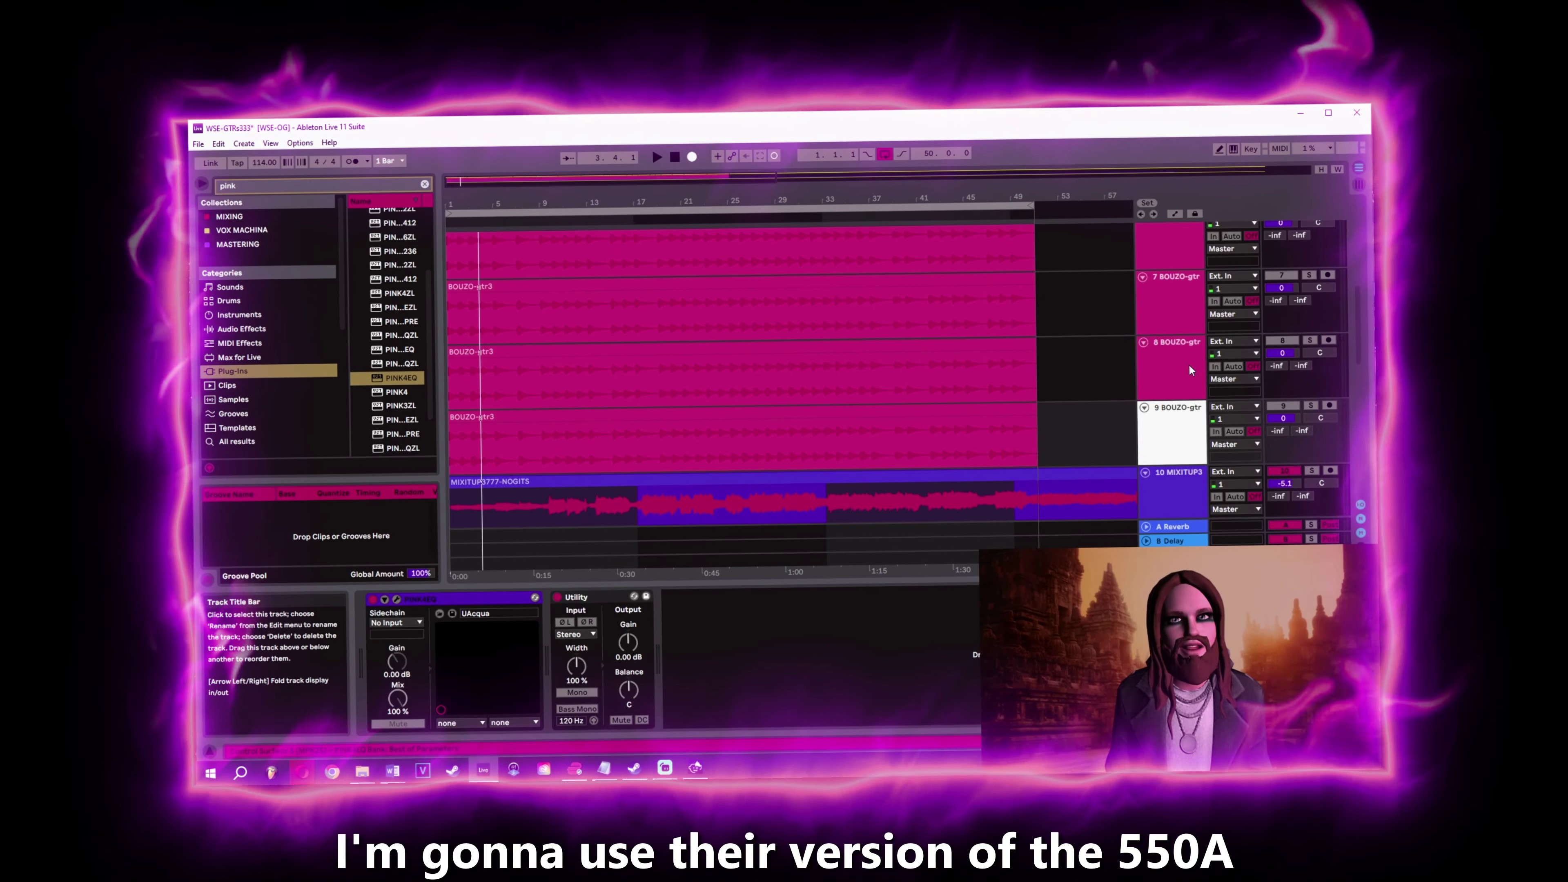
pyautogui.click(1190, 360)
pyautogui.scroll(1, 1171, 344)
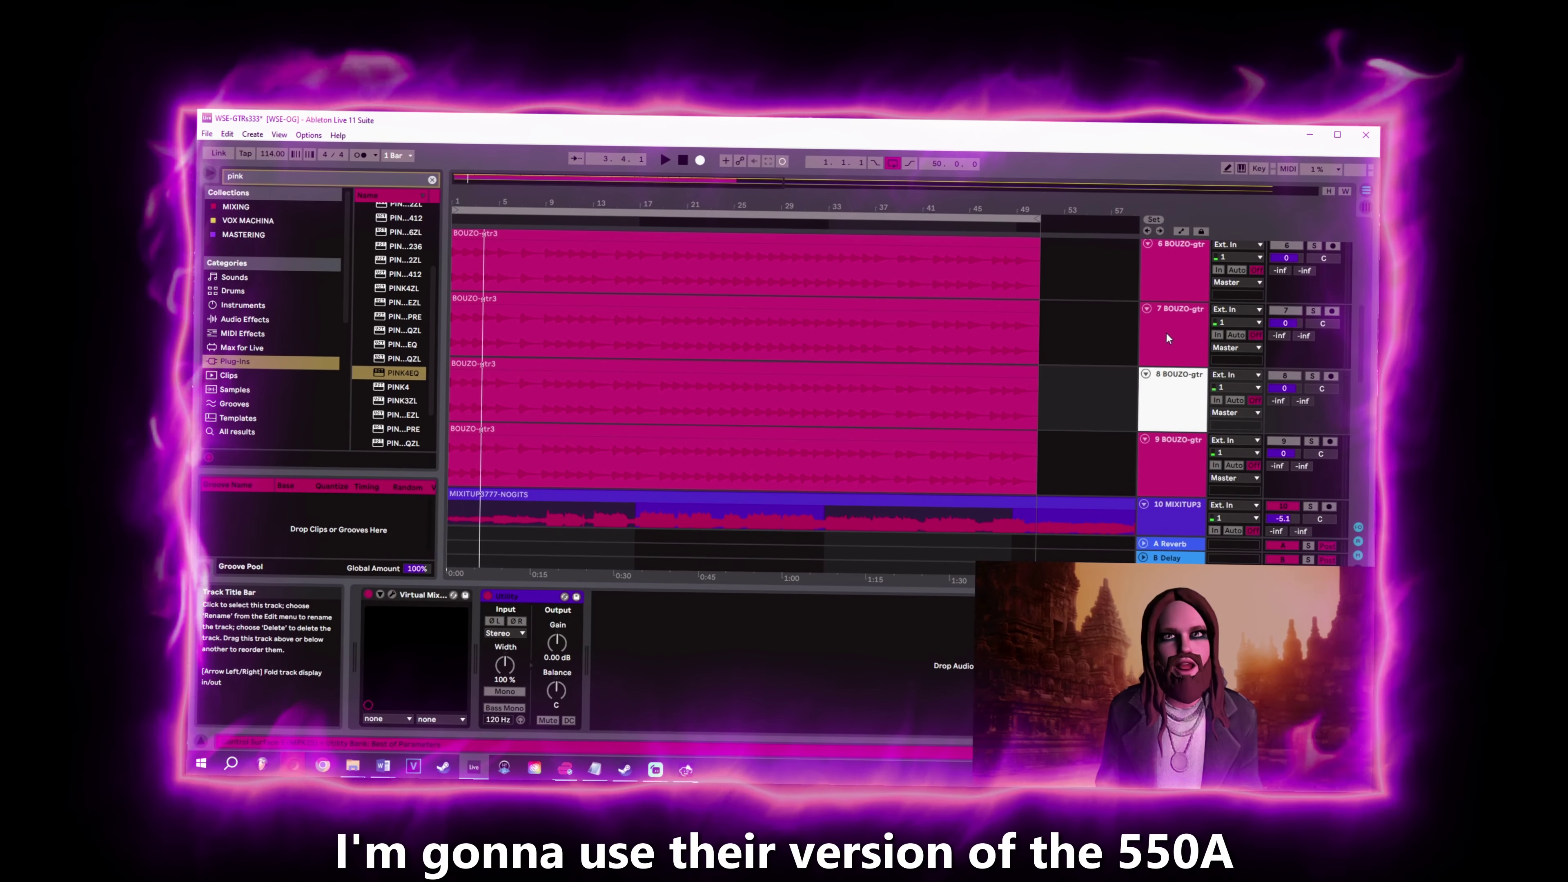
pyautogui.click(1167, 337)
pyautogui.scroll(1, 1167, 328)
pyautogui.click(1159, 279)
pyautogui.scroll(1, 1159, 278)
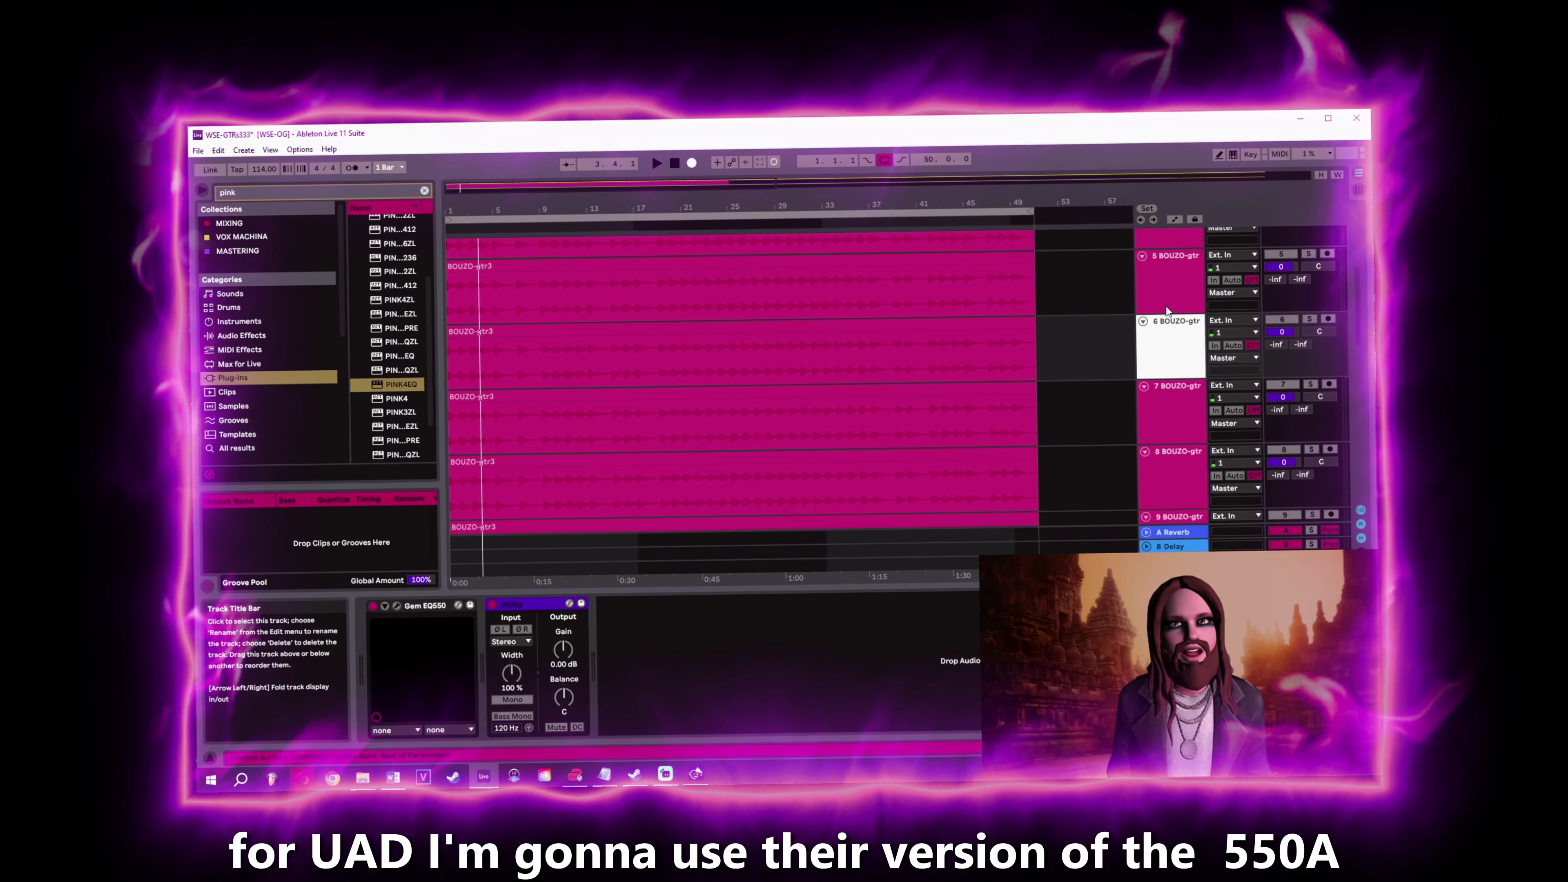
pyautogui.click(1163, 277)
pyautogui.scroll(1, 1166, 268)
pyautogui.click(1167, 269)
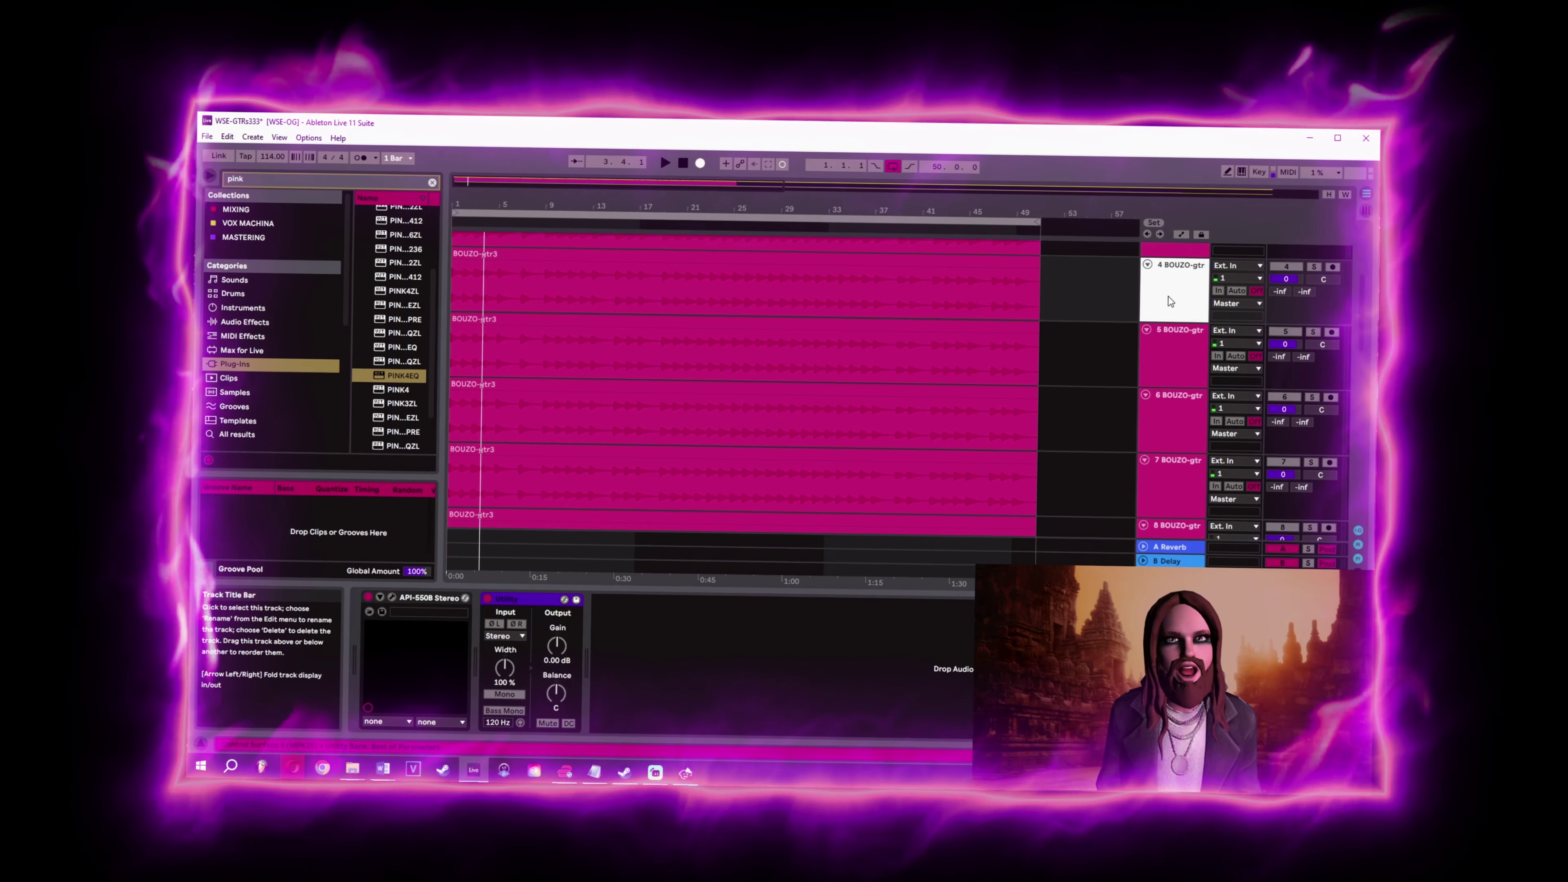
pyautogui.scroll(2, 1168, 291)
pyautogui.scroll(2, 1168, 283)
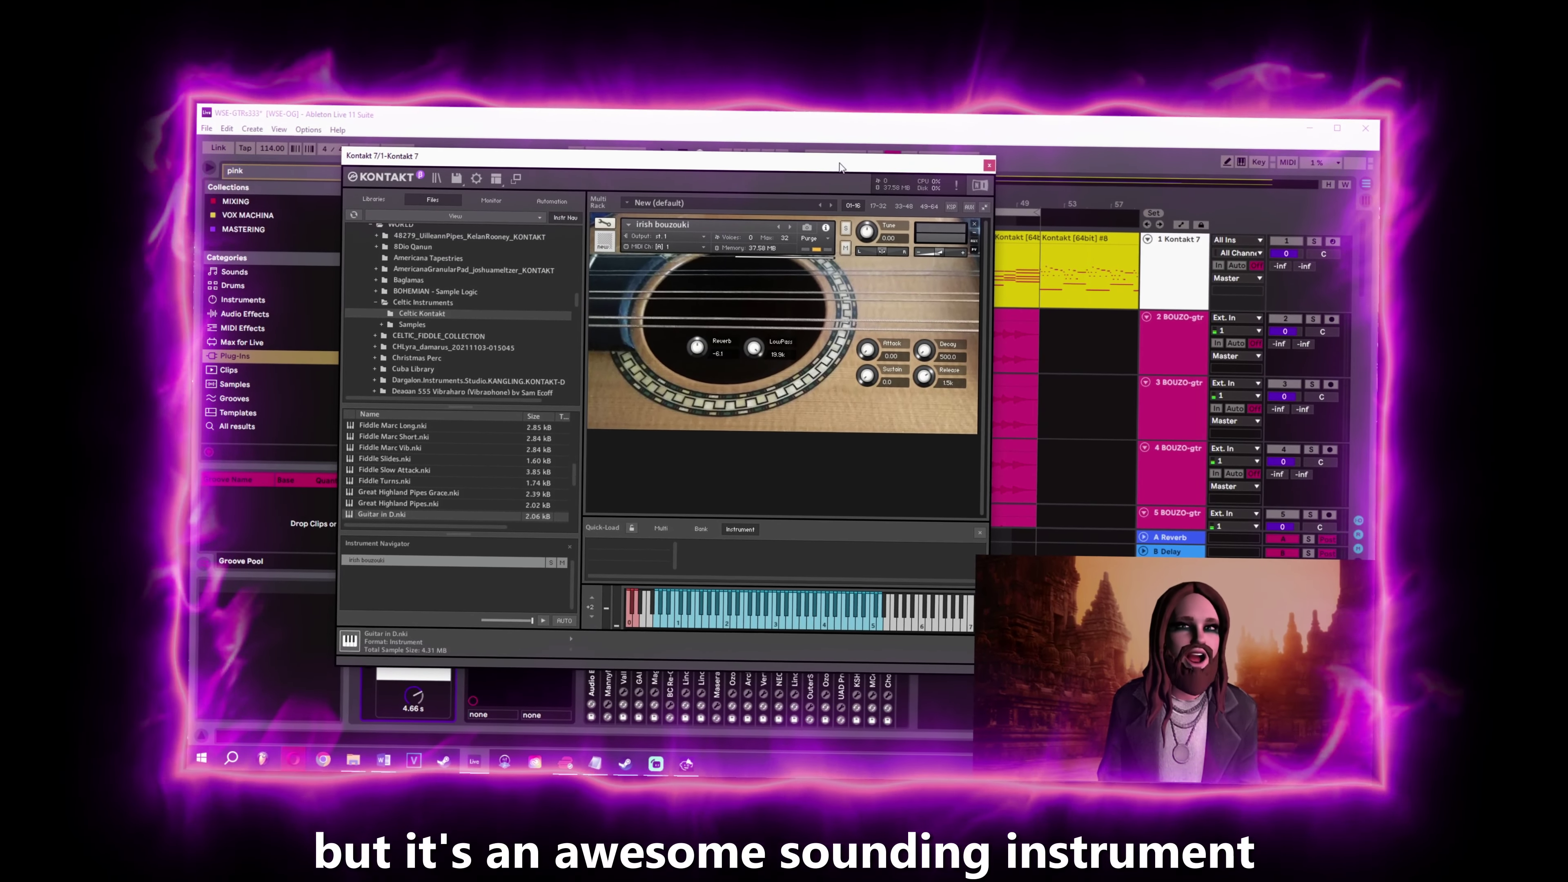
# Audition the unprocessed Irish bouzouki on the Kontakt 7 track from the beginning of the arrangement, and stop playback.
pyautogui.moveTo(834, 143); pyautogui.dragTo(1013, 324)
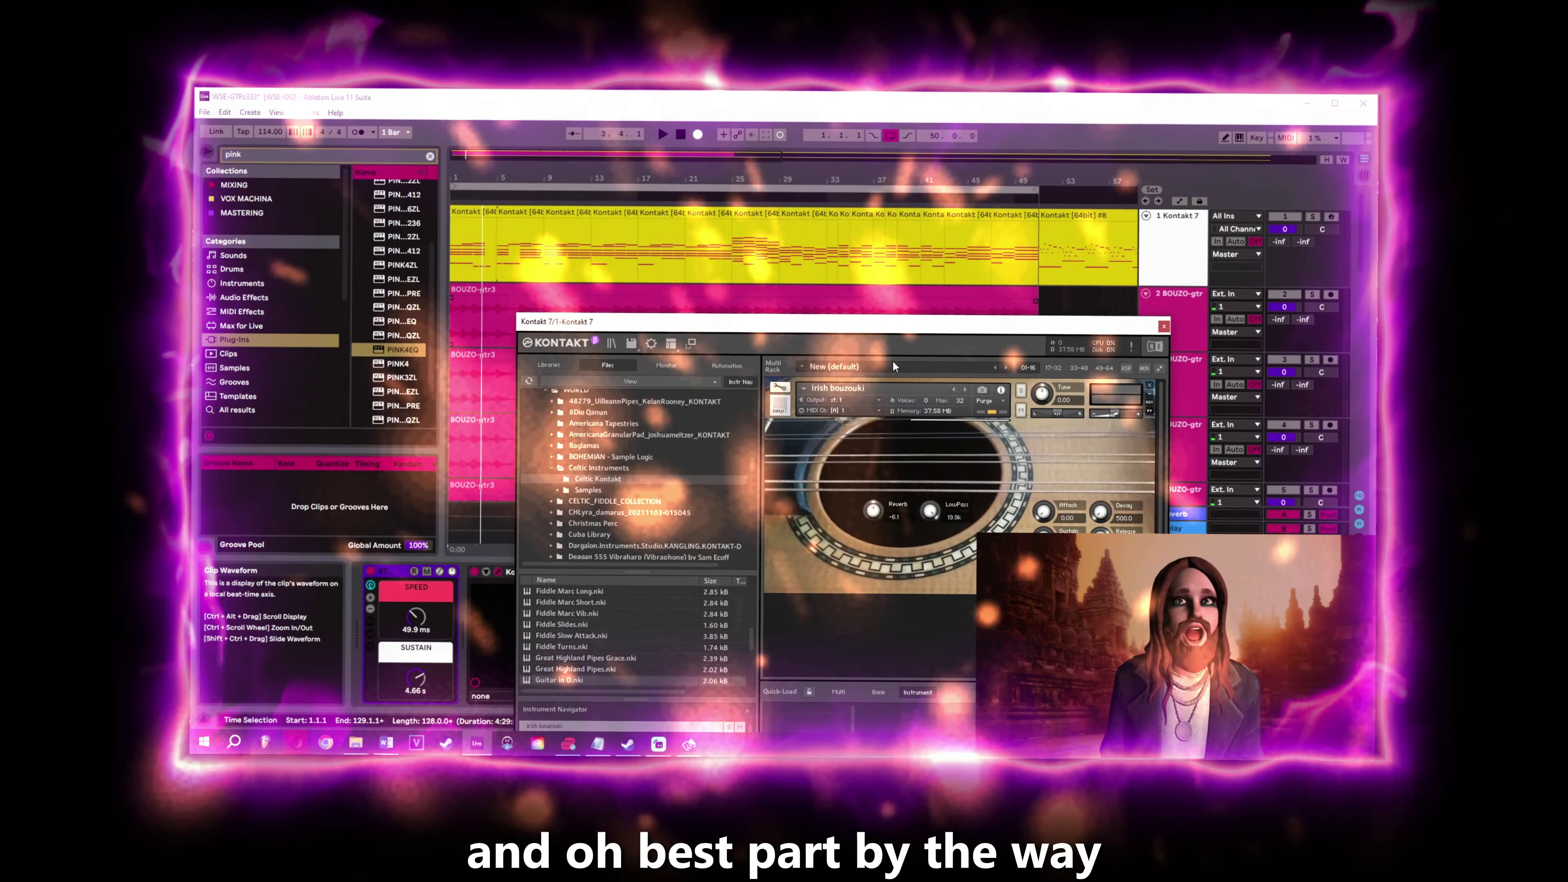
pyautogui.moveTo(852, 323); pyautogui.dragTo(670, 155)
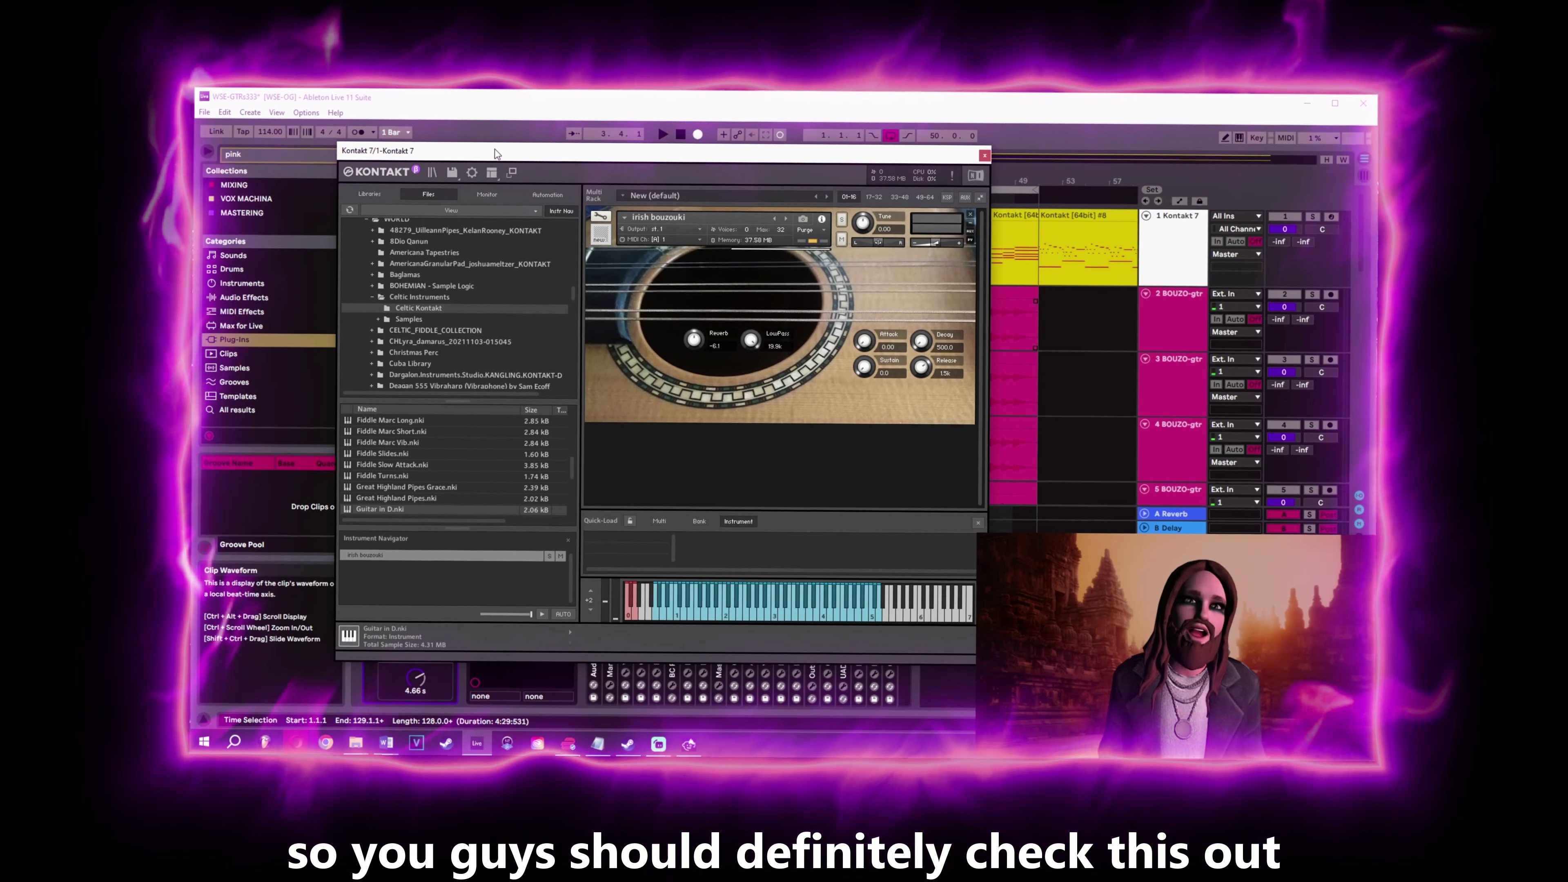
pyautogui.moveTo(495, 153); pyautogui.dragTo(735, 243)
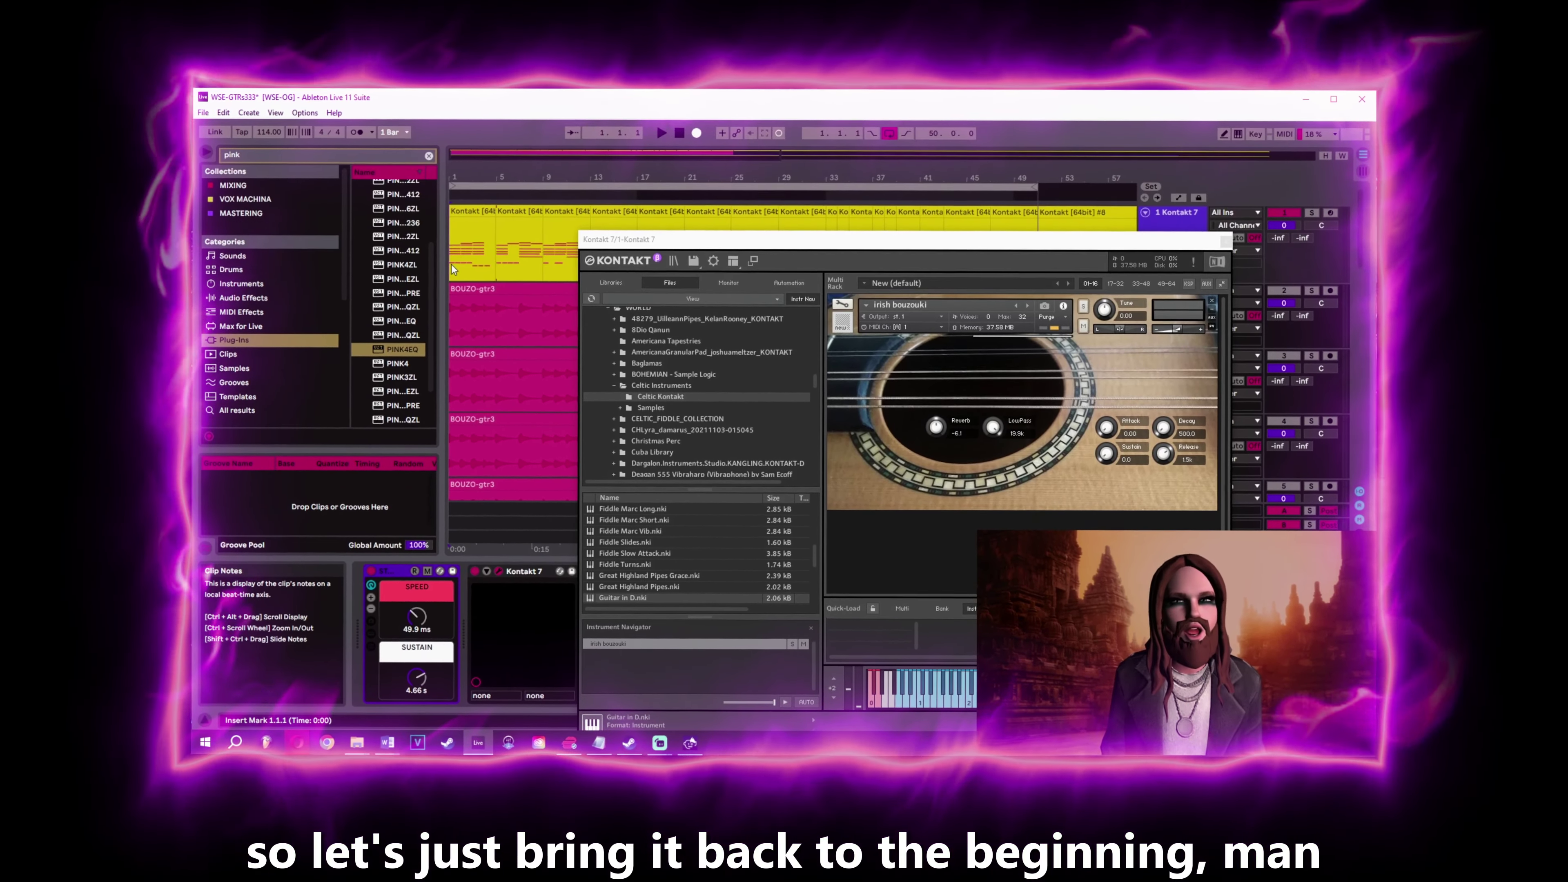
pyautogui.click(450, 284)
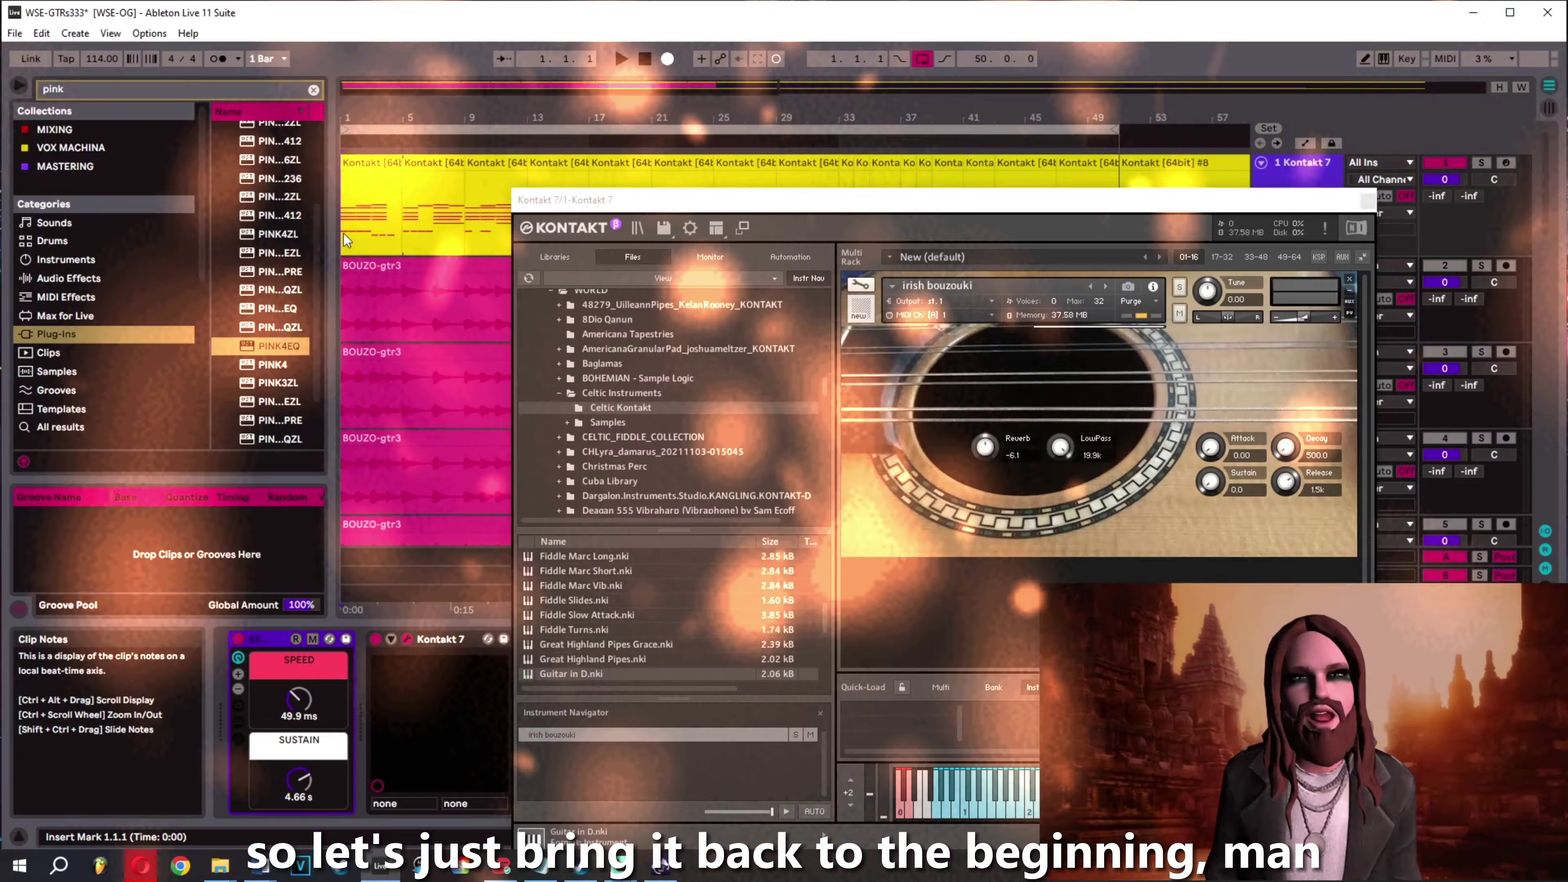
pyautogui.press('space')
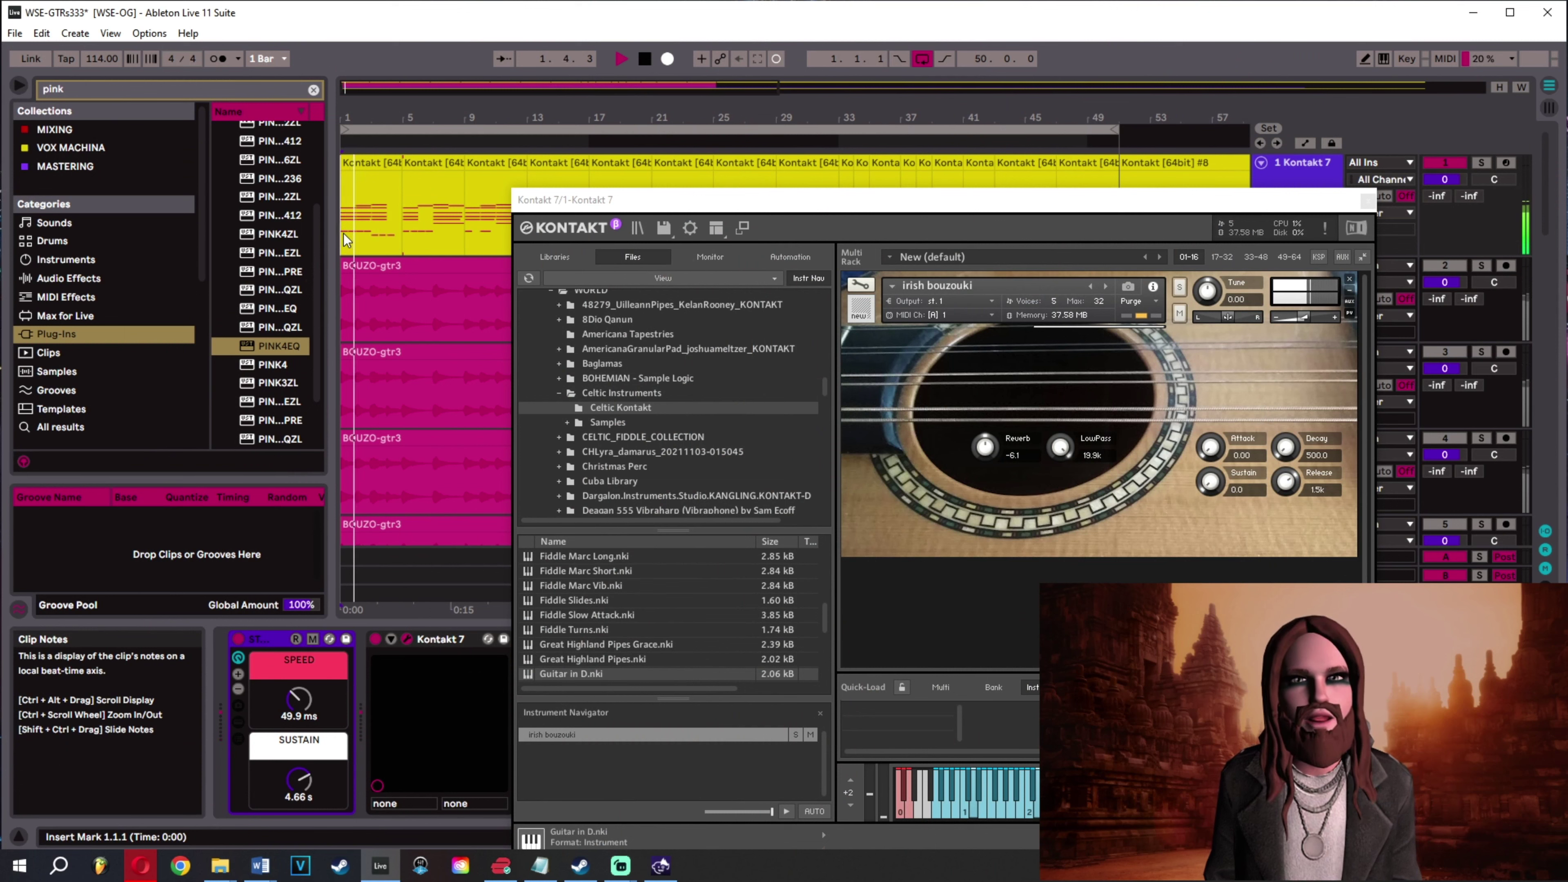
pyautogui.click(646, 60)
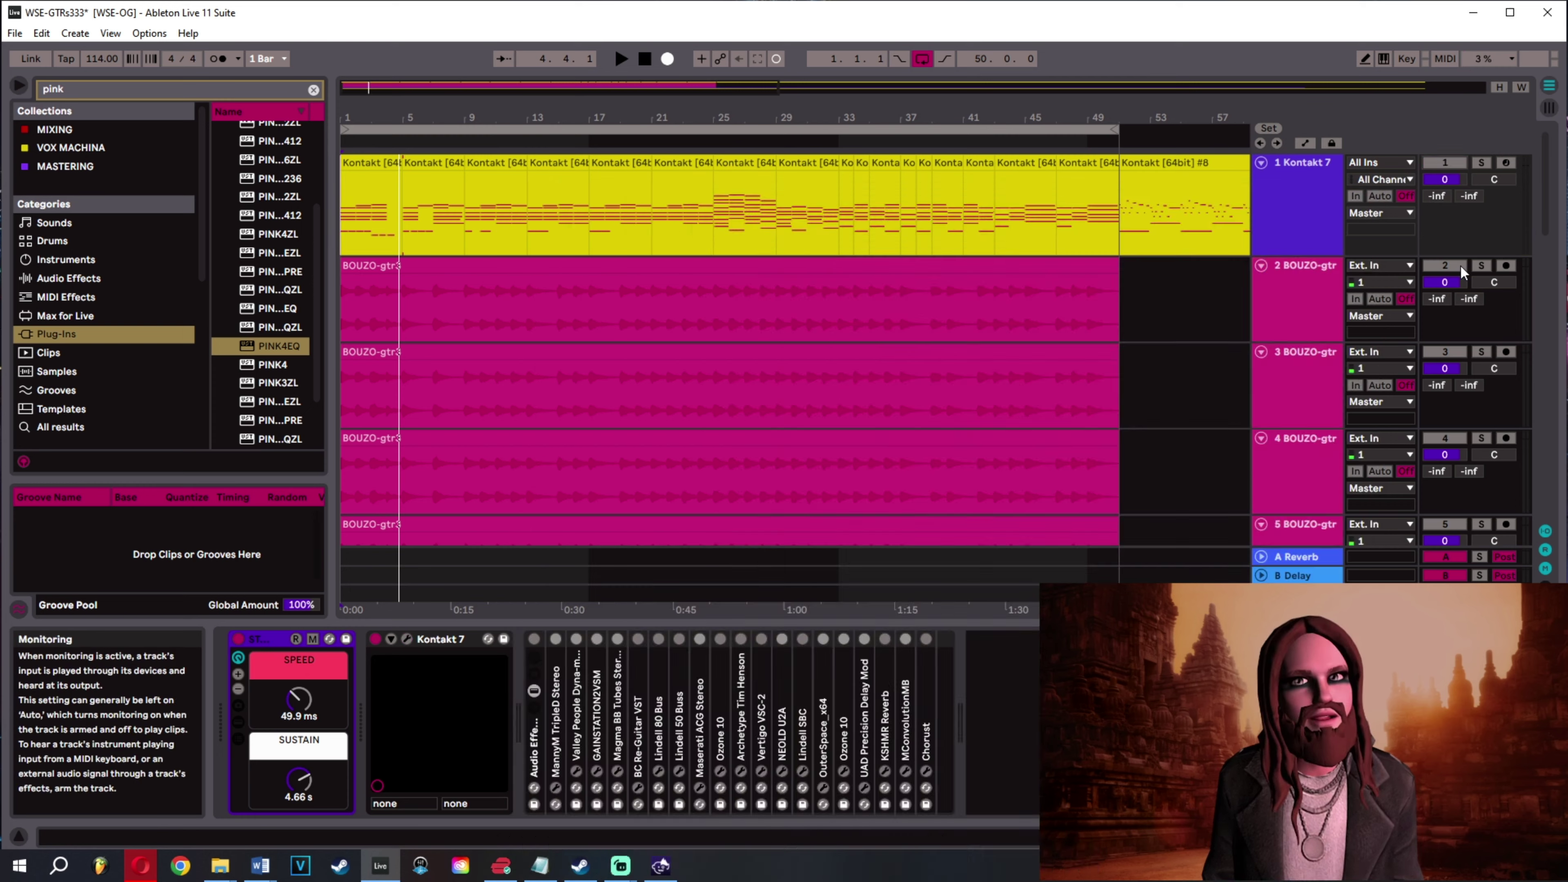
# Enable BOUZO-gtr track 2 in place of the Kontakt 7 track, and open its UAD API 550A with playback running.
pyautogui.click(1448, 266)
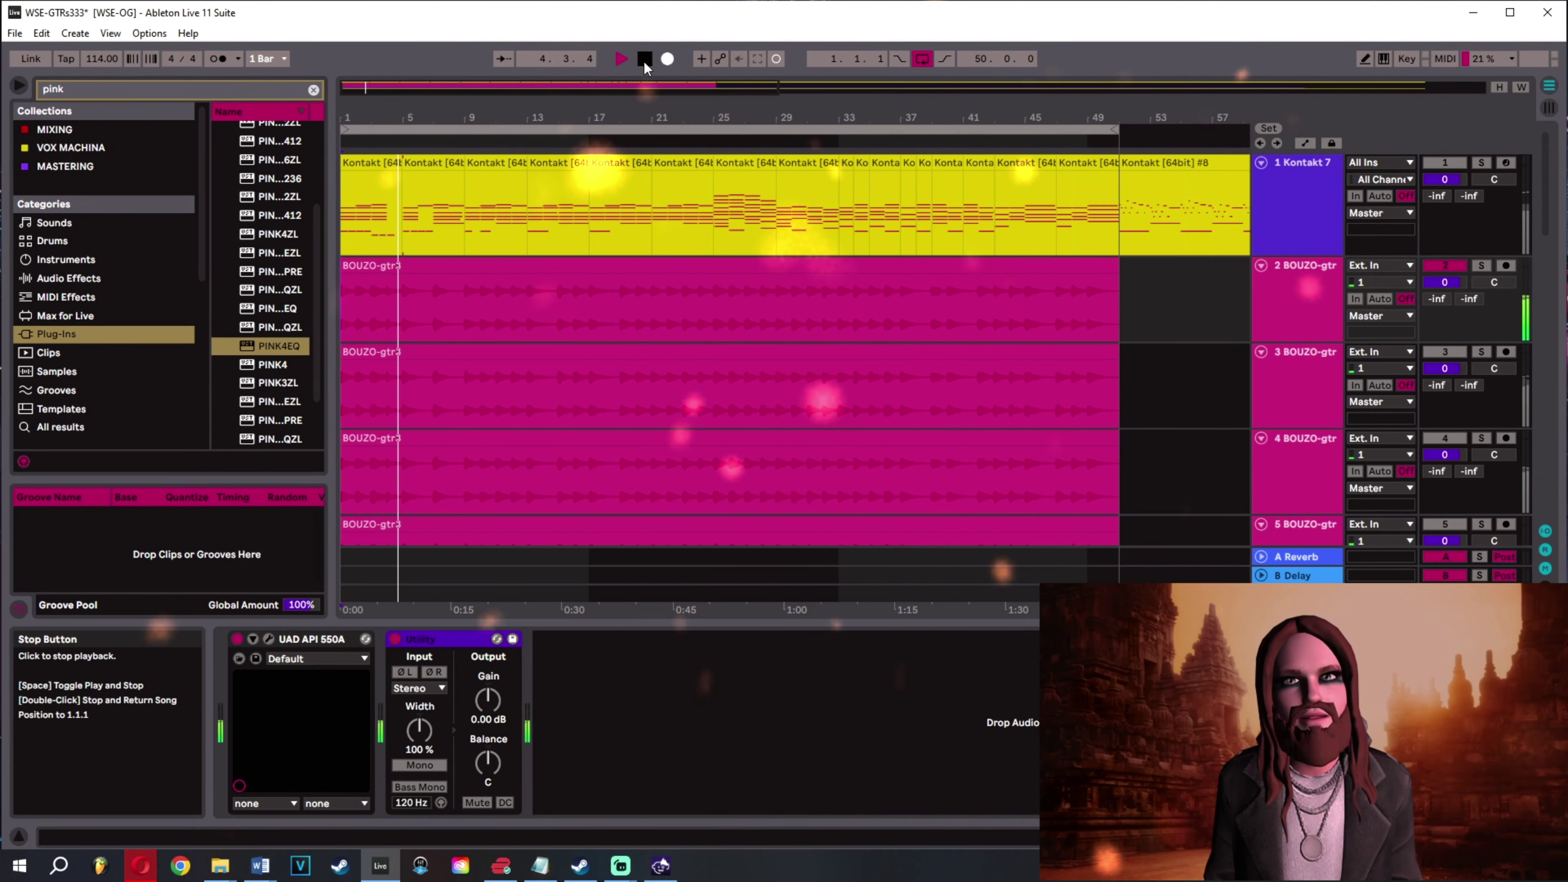
pyautogui.click(644, 62)
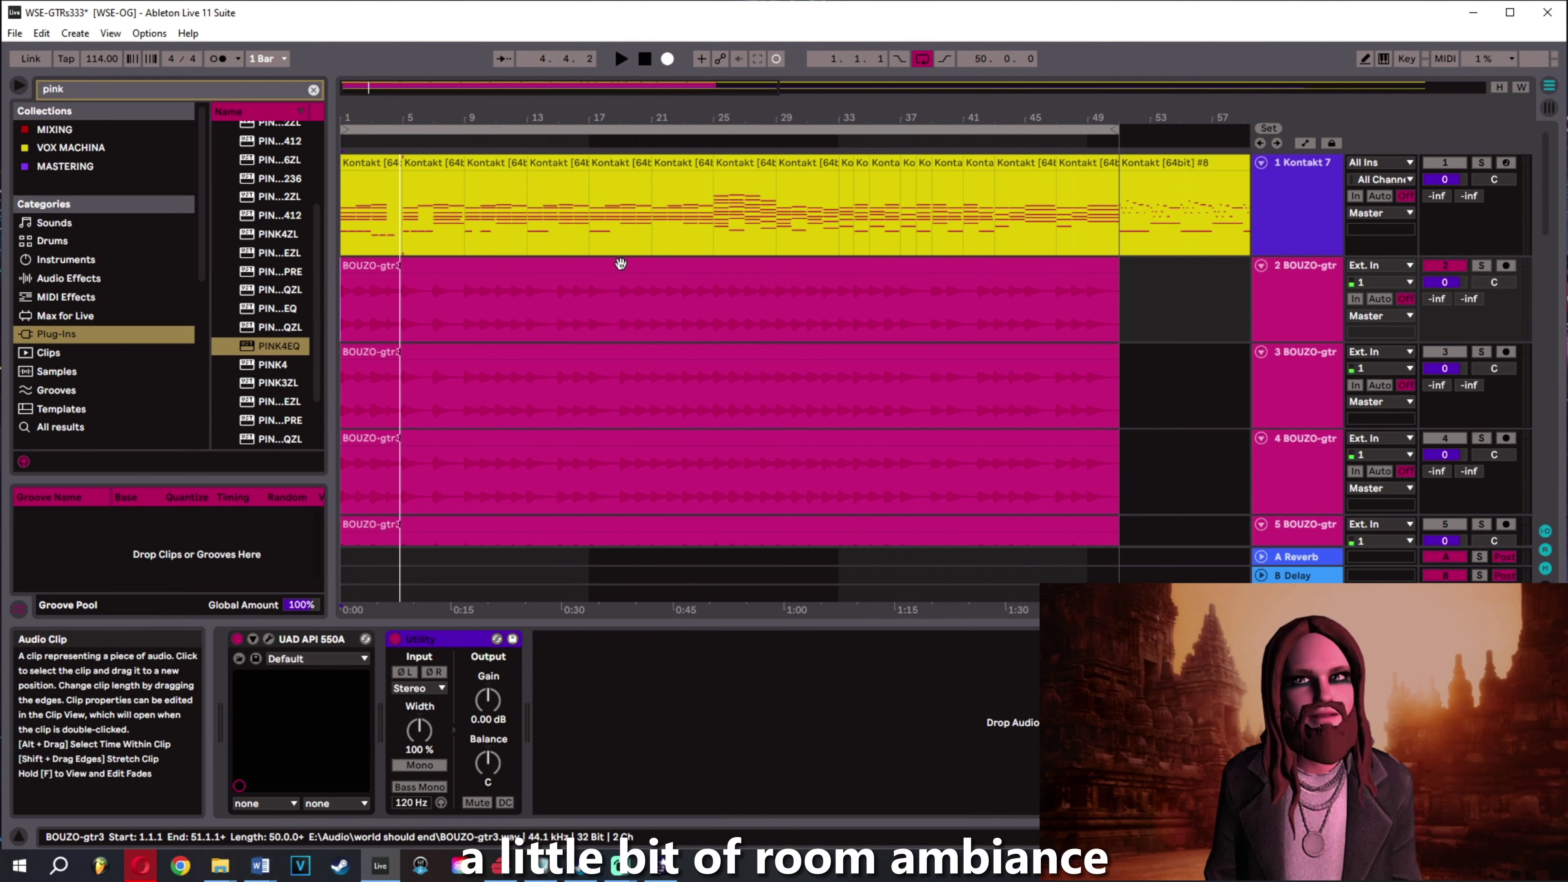
pyautogui.click(621, 264)
pyautogui.click(1316, 294)
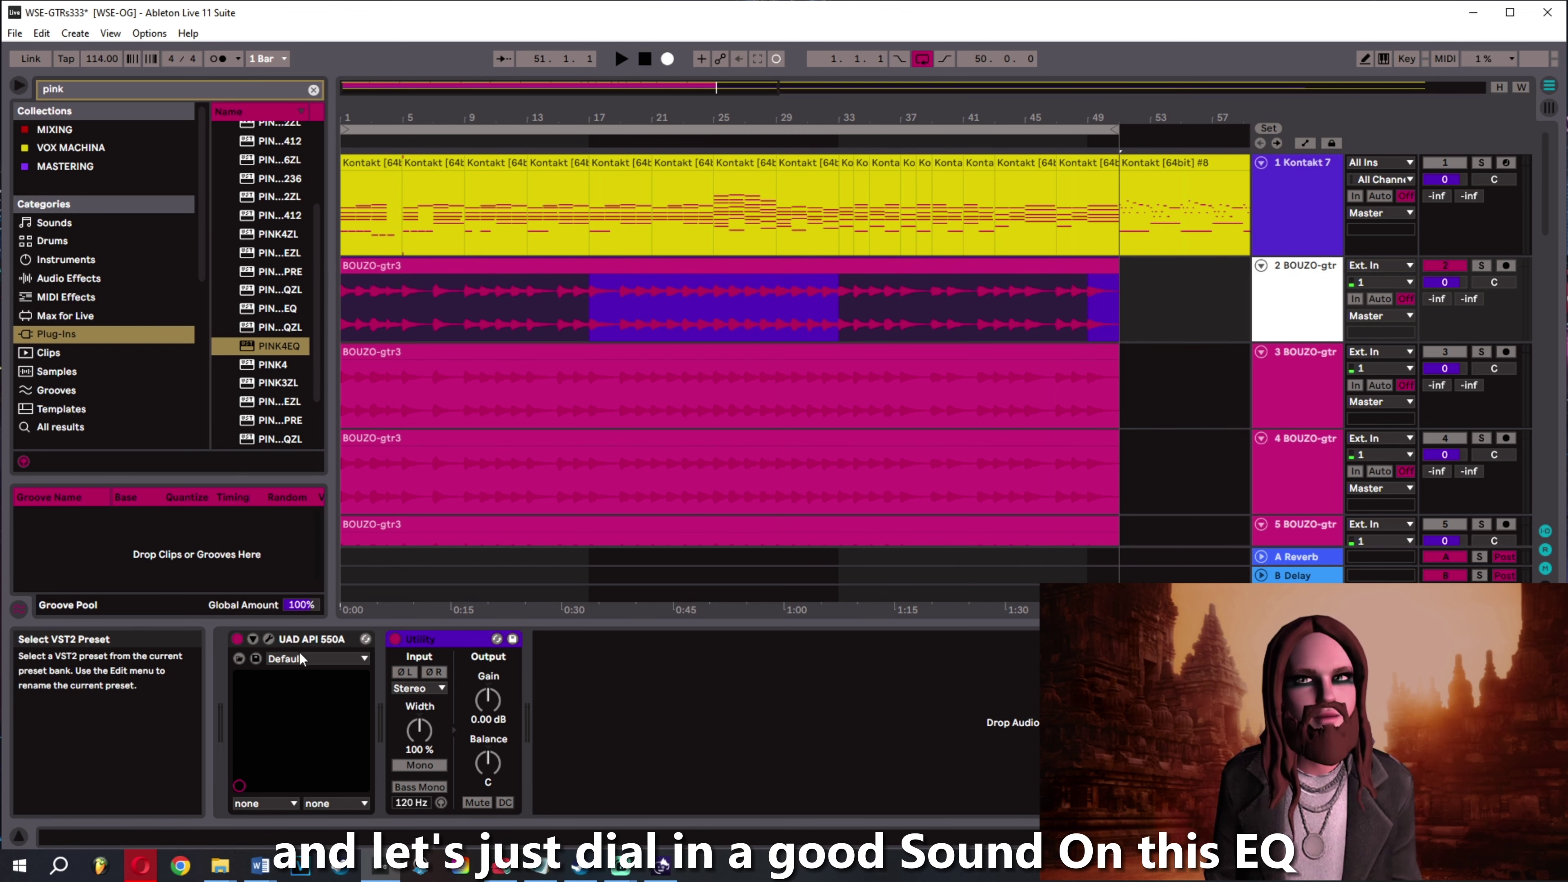
pyautogui.click(270, 637)
pyautogui.press('space')
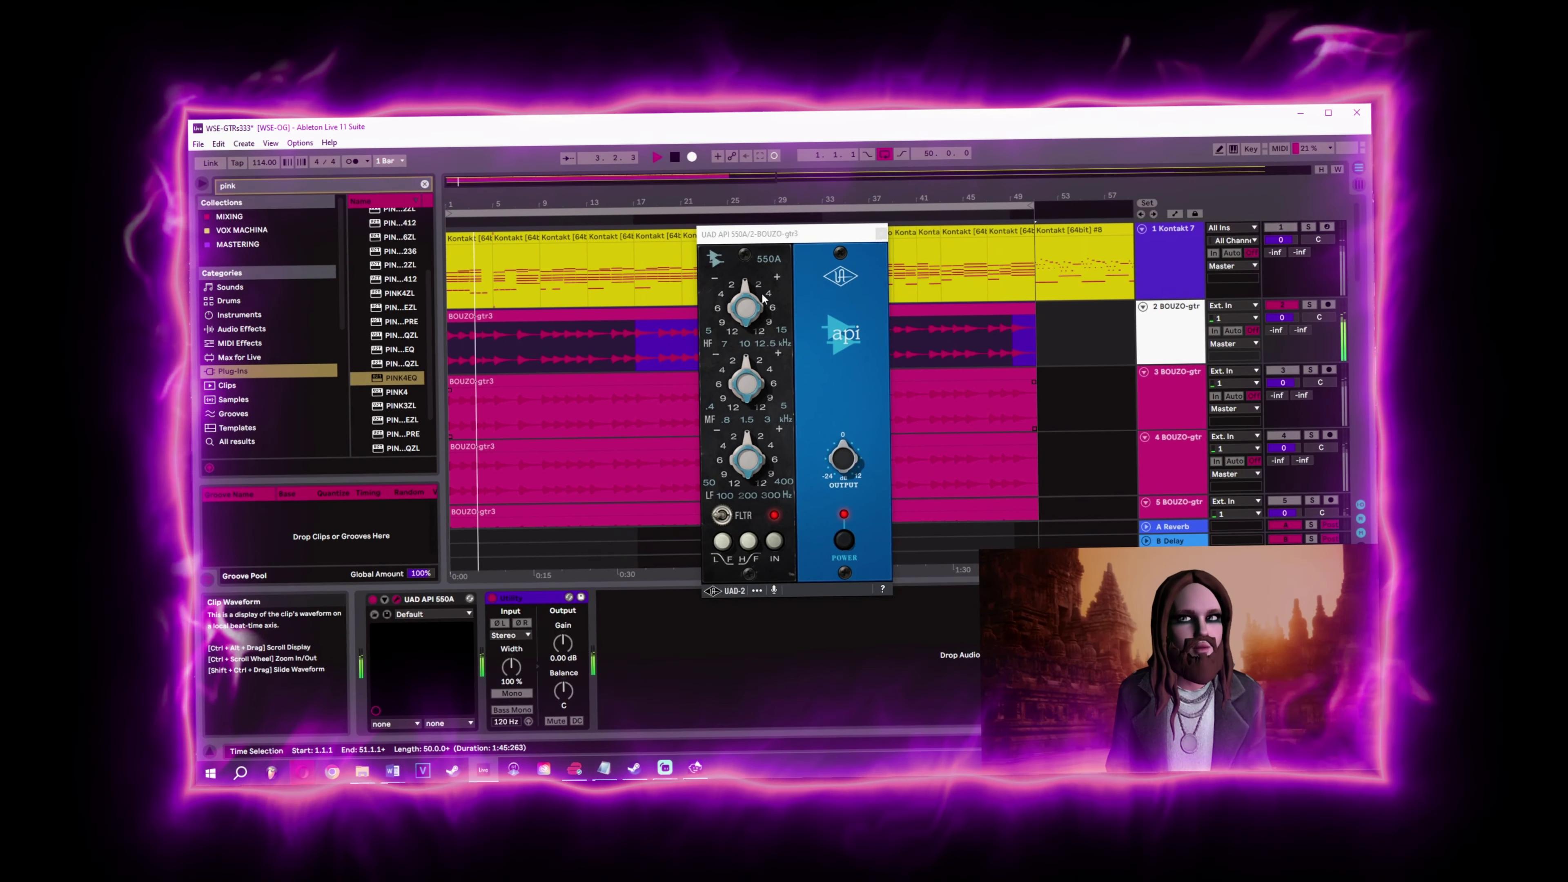
# Shorten the loop to bars 1 to 17 and boost the 550A's high band by about 4 dB.
pyautogui.moveTo(760, 292); pyautogui.dragTo(759, 263)
pyautogui.click(711, 339)
pyautogui.moveTo(1038, 222); pyautogui.dragTo(625, 234)
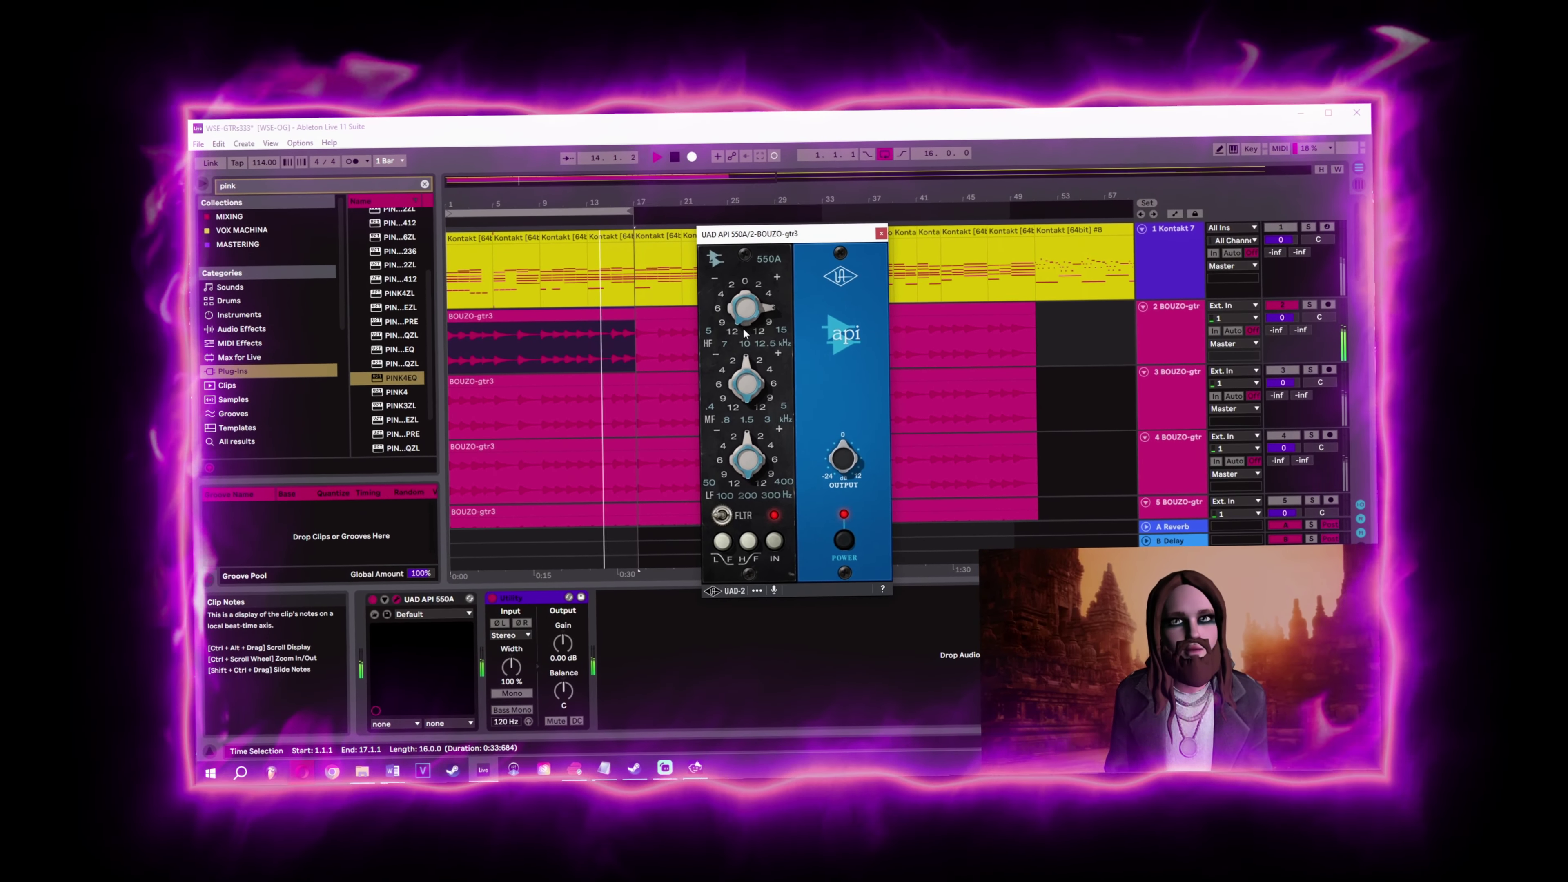
pyautogui.click(728, 352)
pyautogui.click(768, 303)
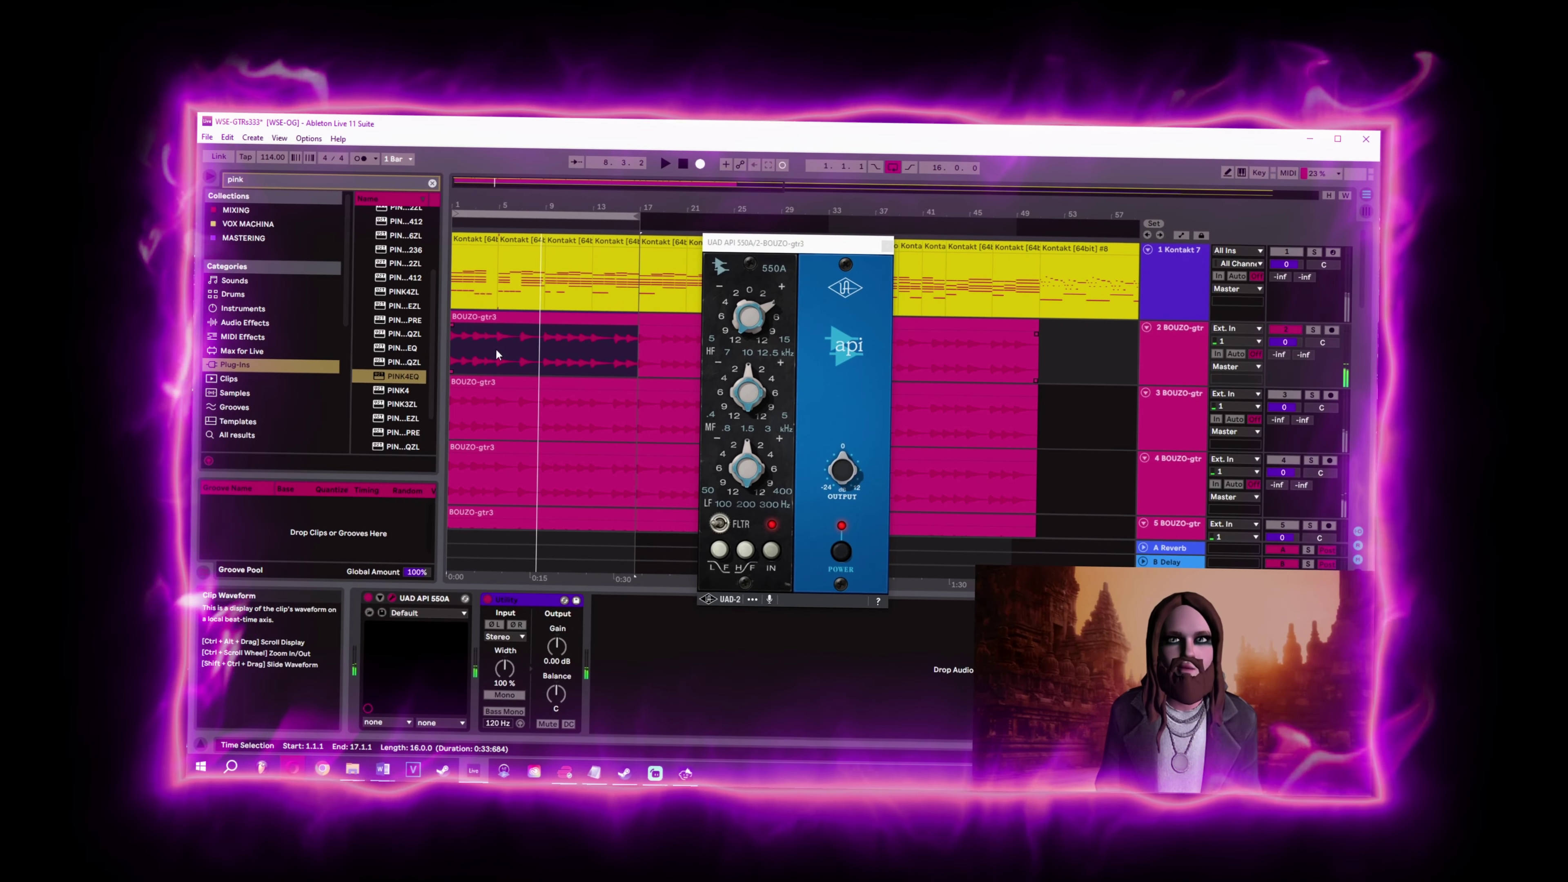
# Split the track 2 clip at bars 5 and 9, select the section between the cuts, and replay from the start.
pyautogui.click(496, 340)
pyautogui.hotkey('ctrl', 'e')
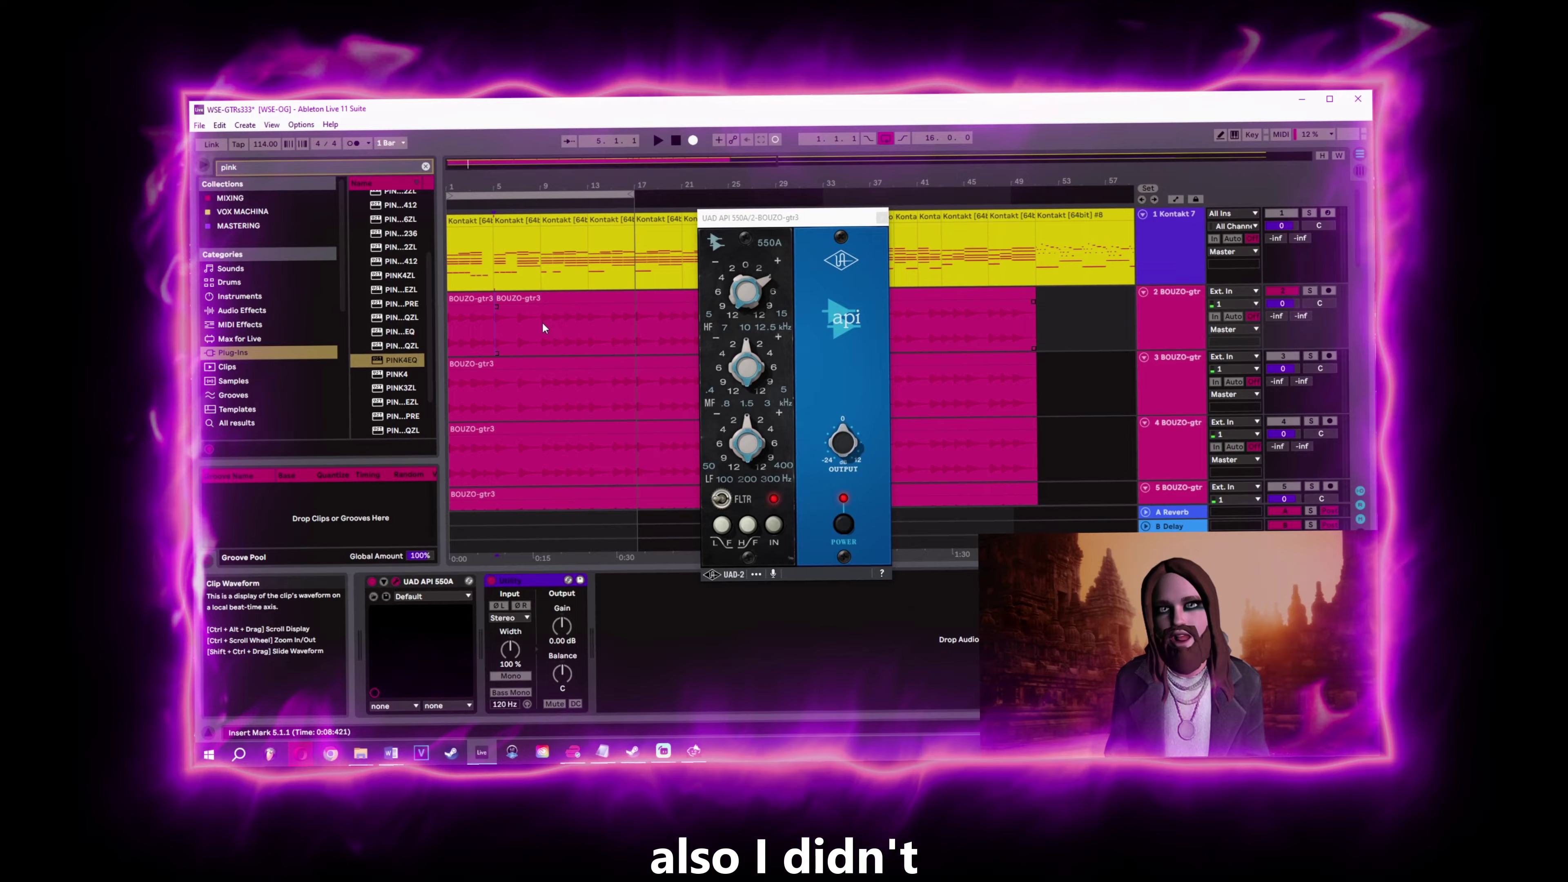
pyautogui.click(541, 324)
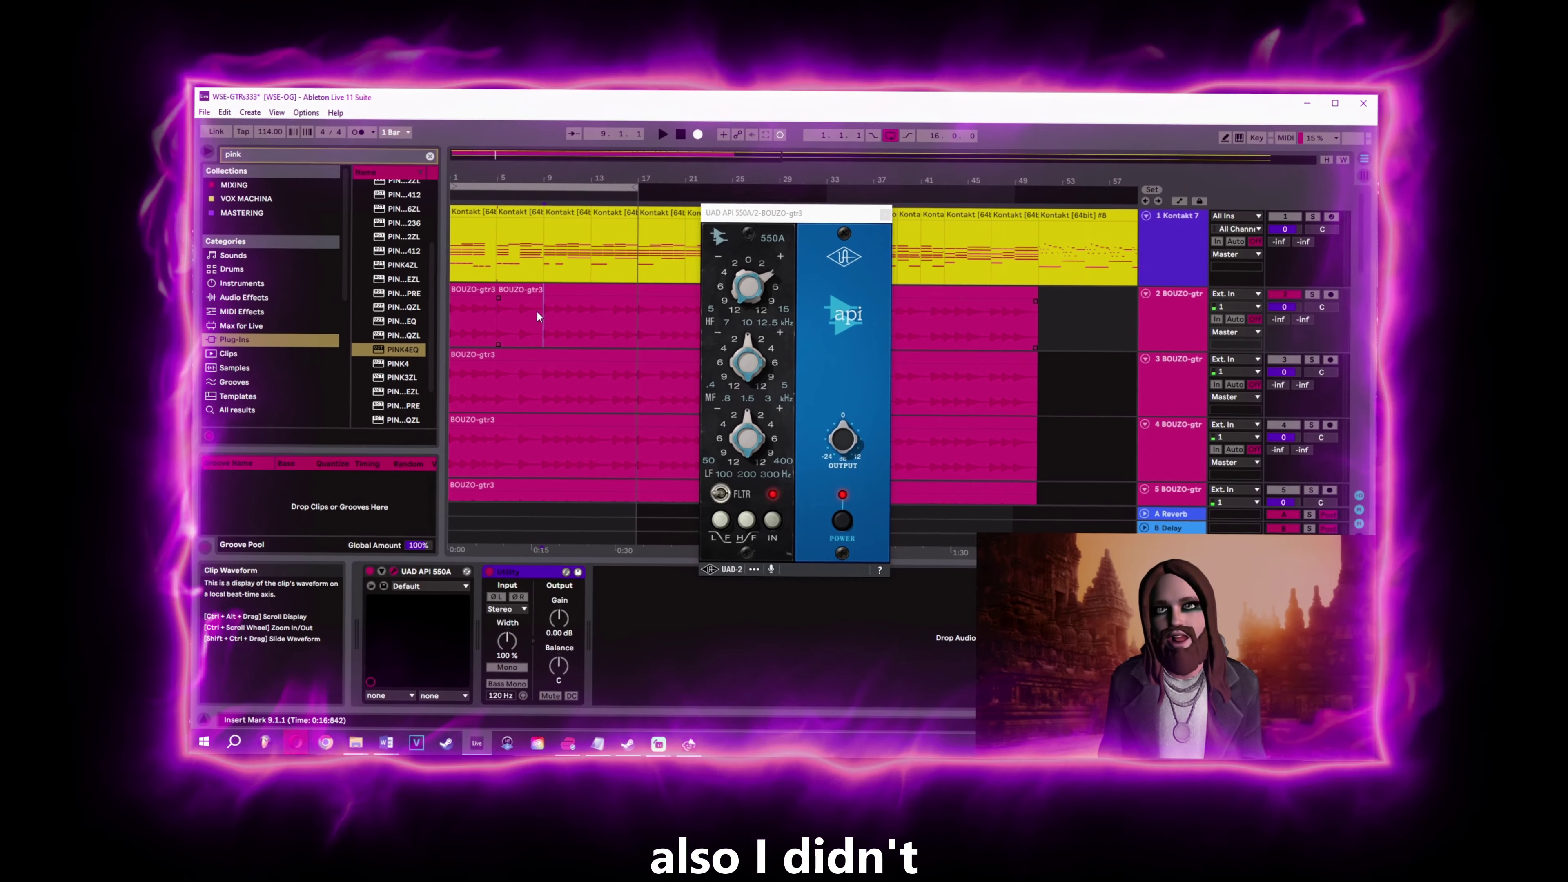
pyautogui.hotkey('ctrl', 'e')
pyautogui.click(513, 298)
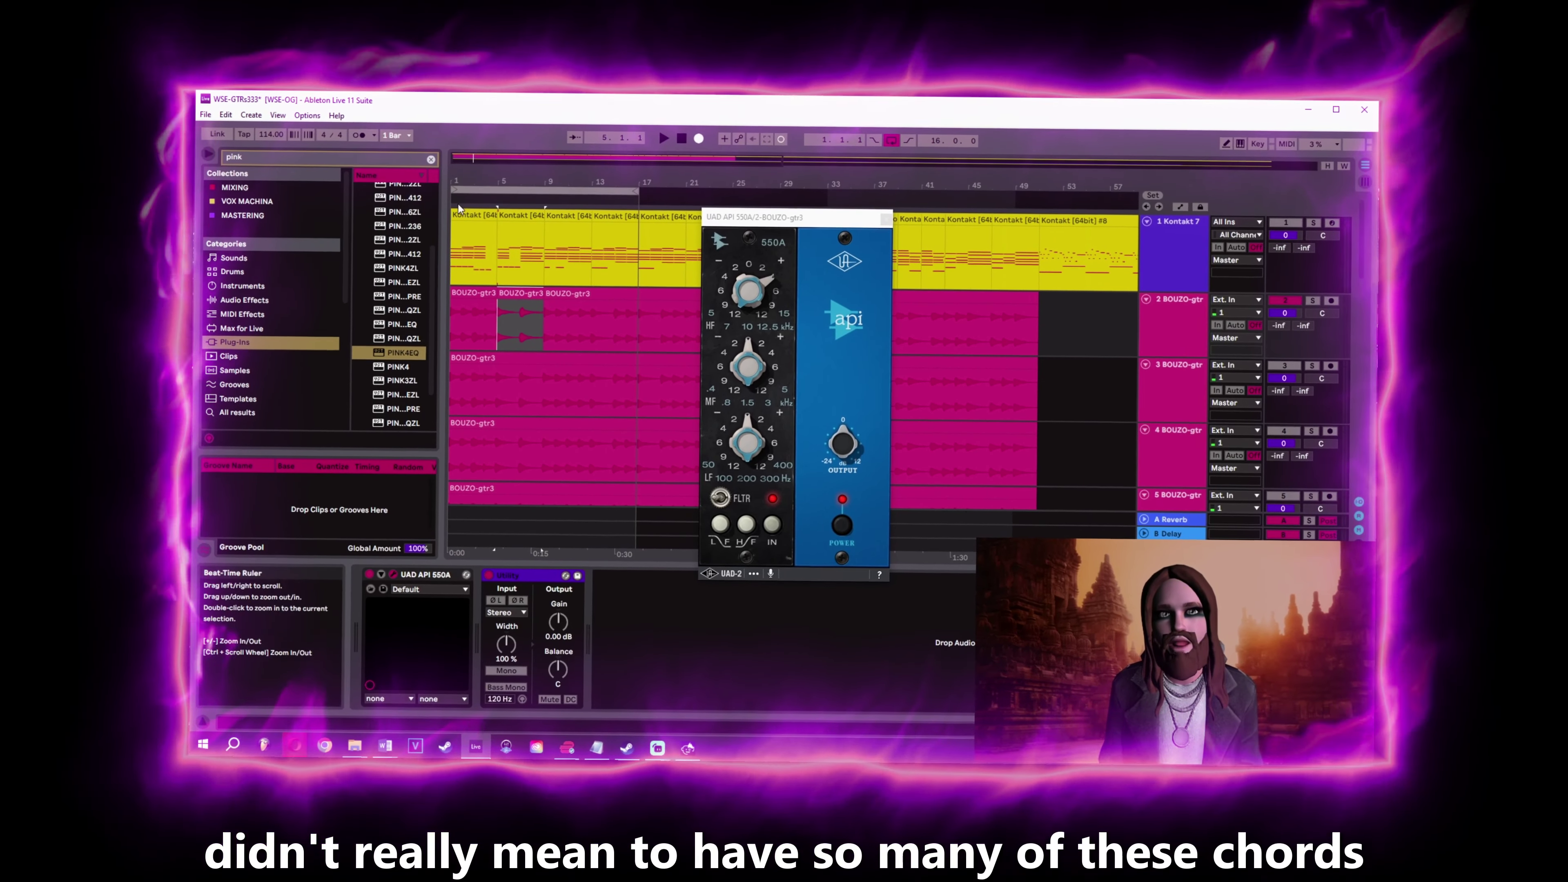
pyautogui.click(450, 204)
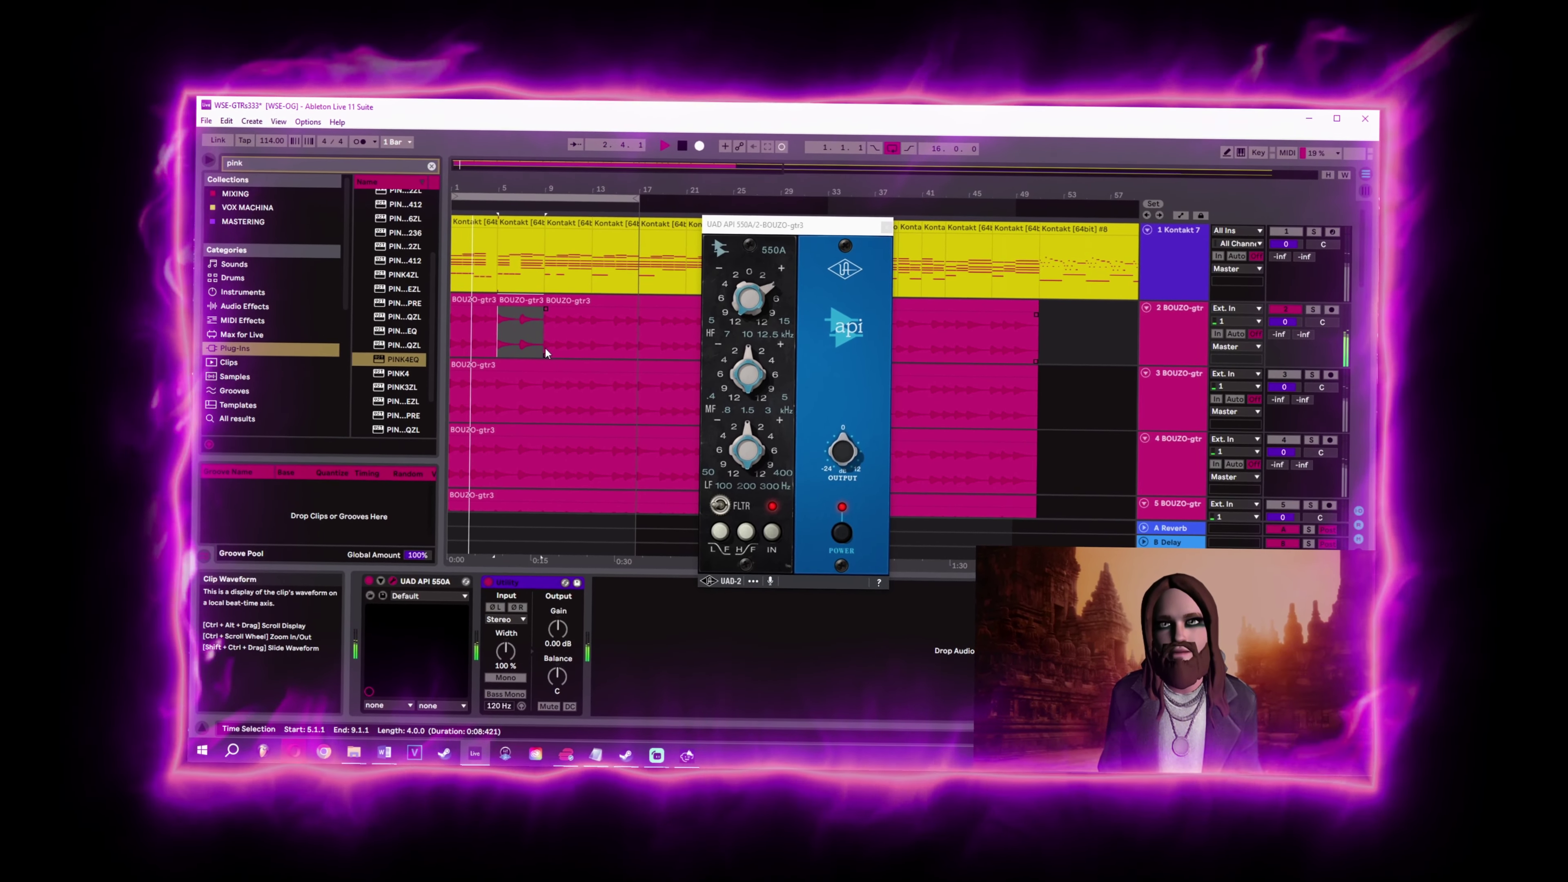
pyautogui.click(541, 339)
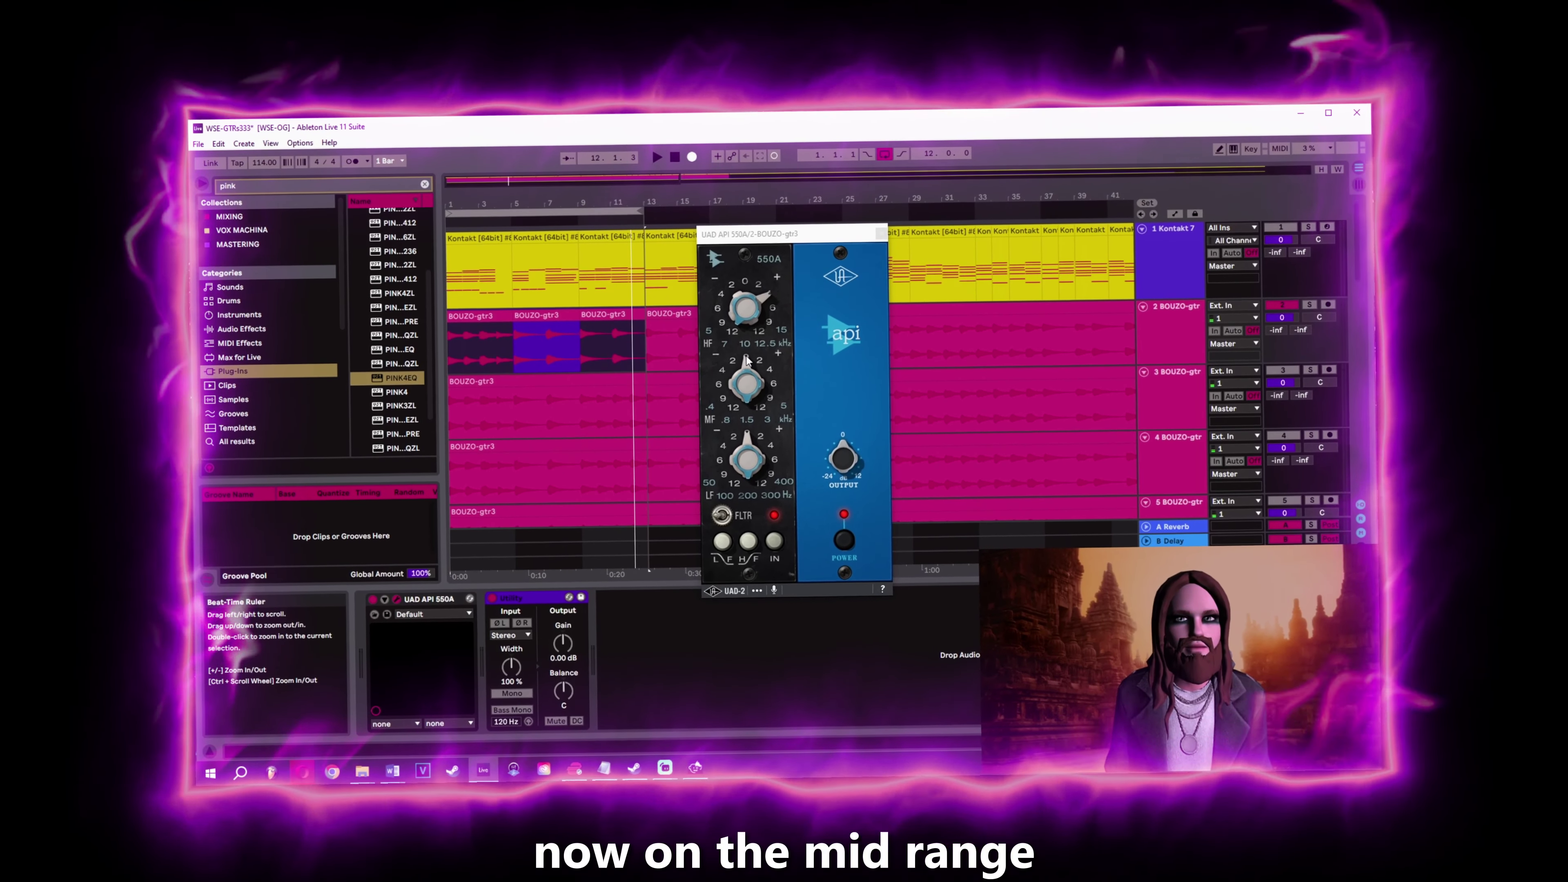
# Loop the first four-bar clip on track 2 and cut the 550A's mid band by about 6 dB.
pyautogui.click(479, 289)
pyautogui.hotkey('ctrl', 'l')
pyautogui.press('space')
pyautogui.moveTo(747, 339); pyautogui.dragTo(721, 362)
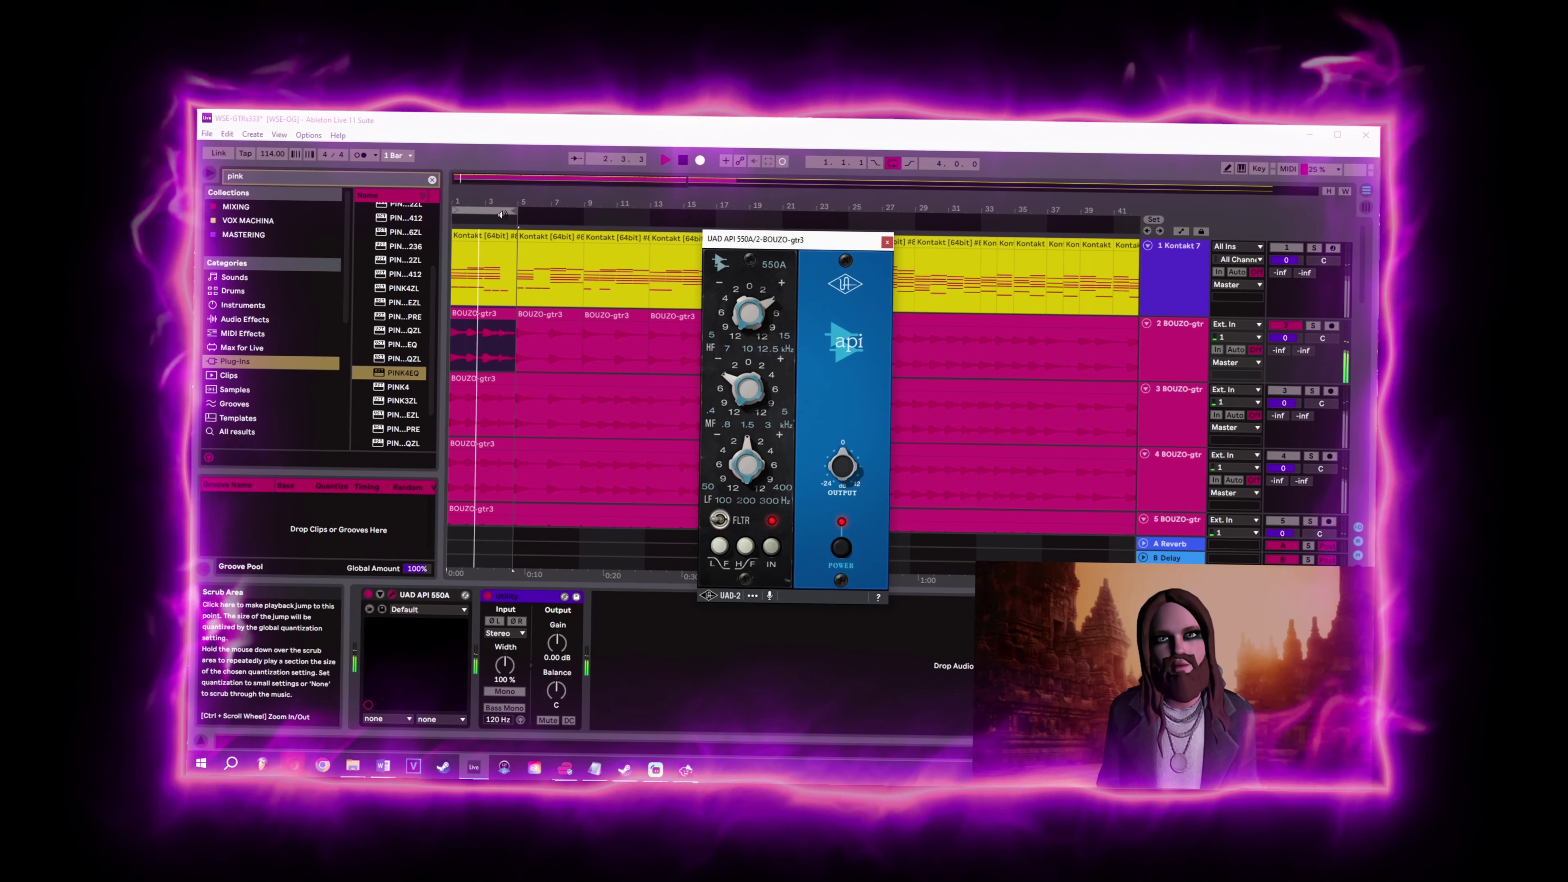
# Loop bars 9 to 13 on track 2, set the 550A's mid-band cut to about 4 dB, and adjust that band's frequency.
pyautogui.moveTo(491, 198); pyautogui.dragTo(625, 199)
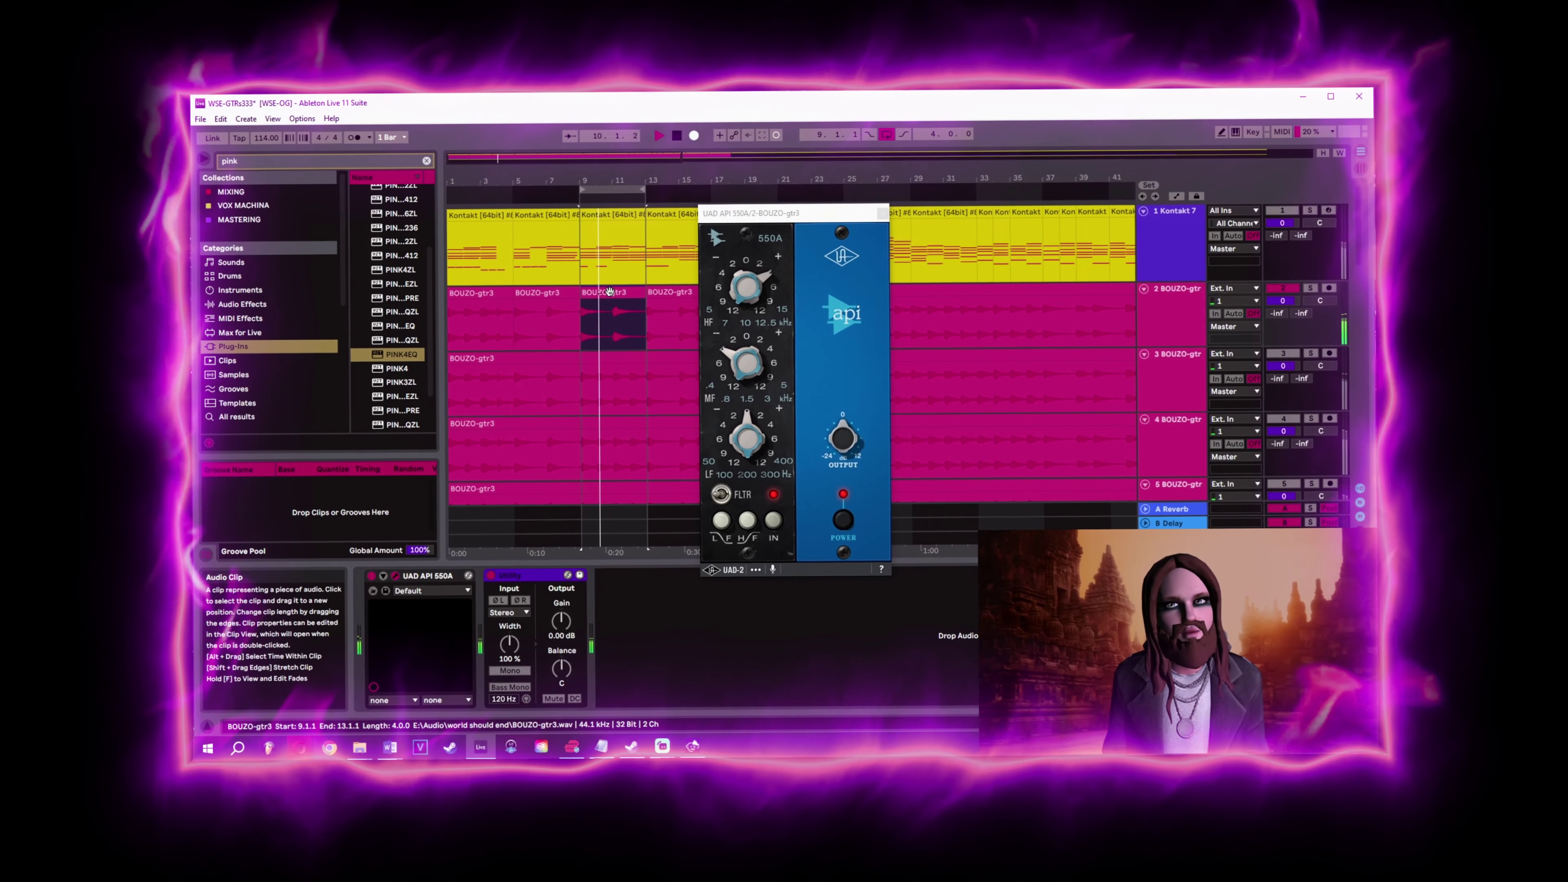
pyautogui.click(610, 292)
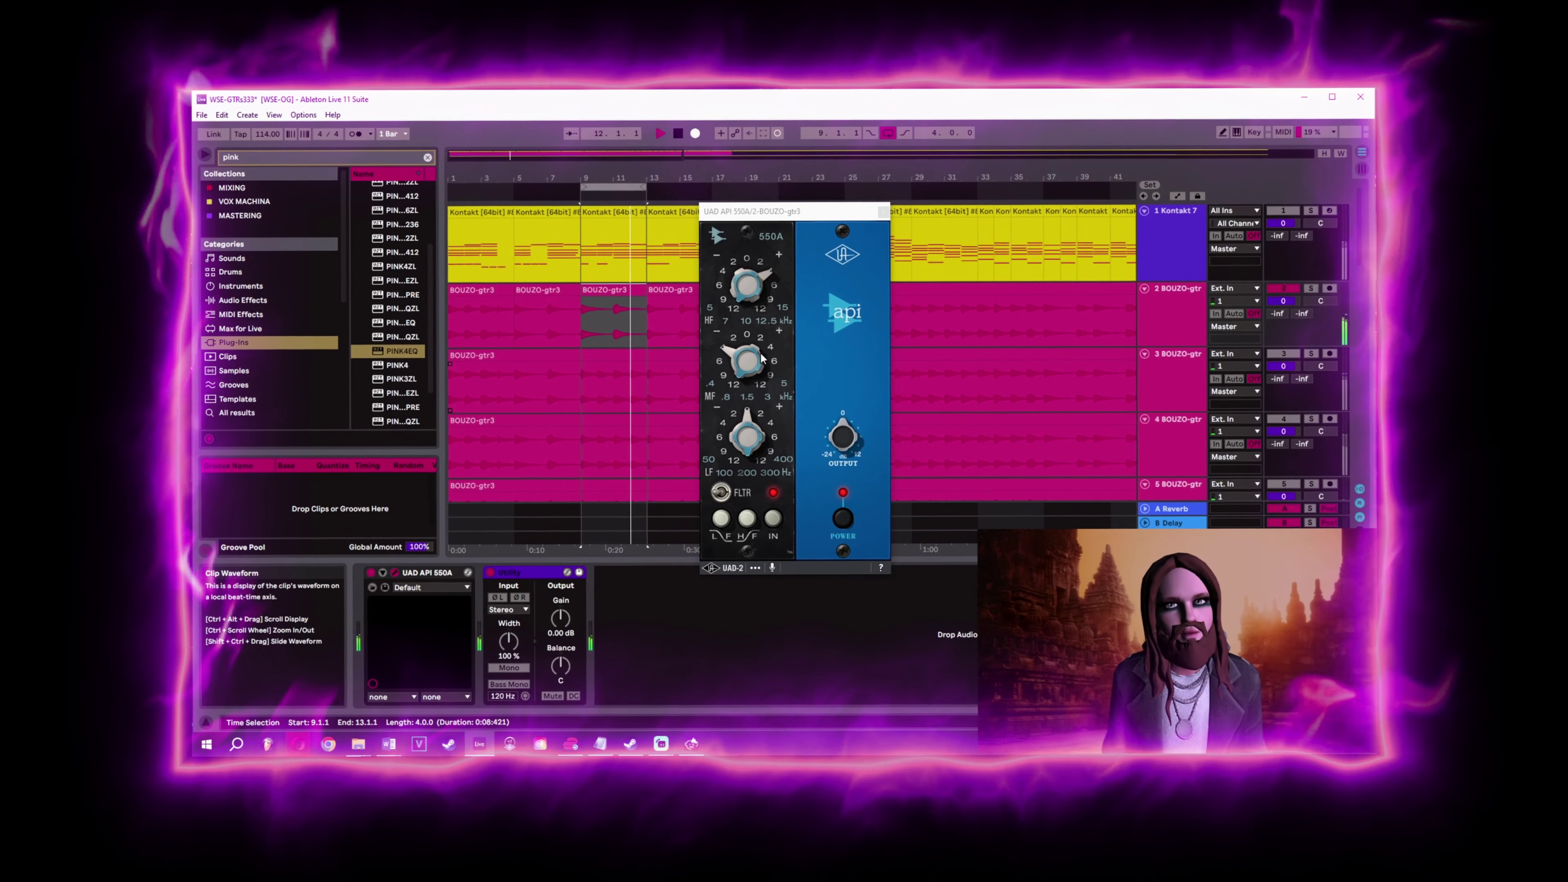
pyautogui.click(747, 397)
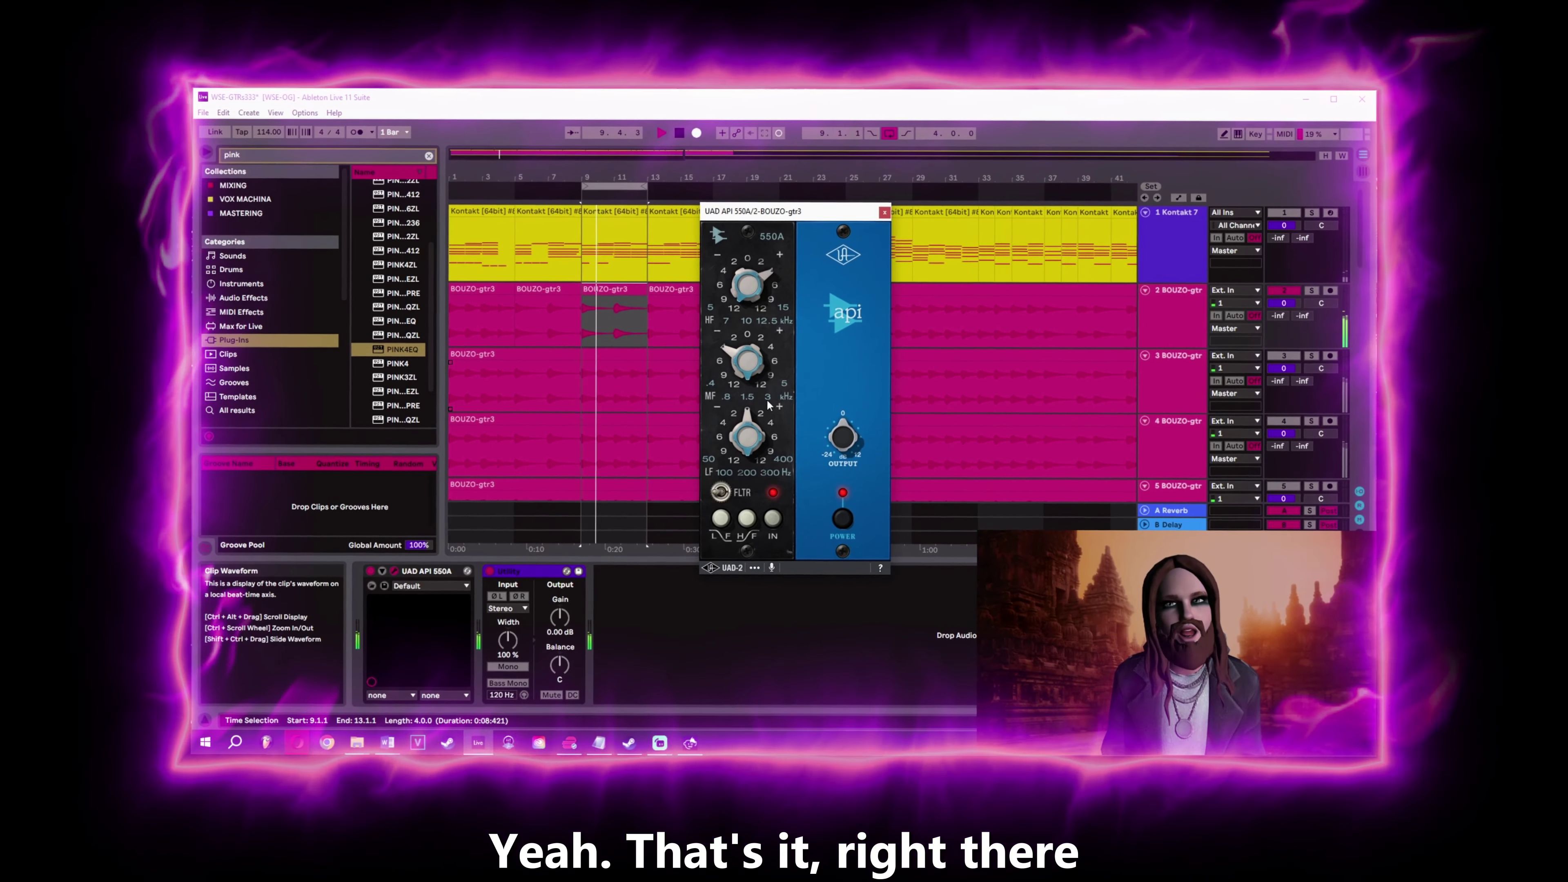
# Boost the 550A's low band by about 6 dB and tune its frequency with the first four bars looping.
pyautogui.moveTo(747, 449); pyautogui.dragTo(747, 433)
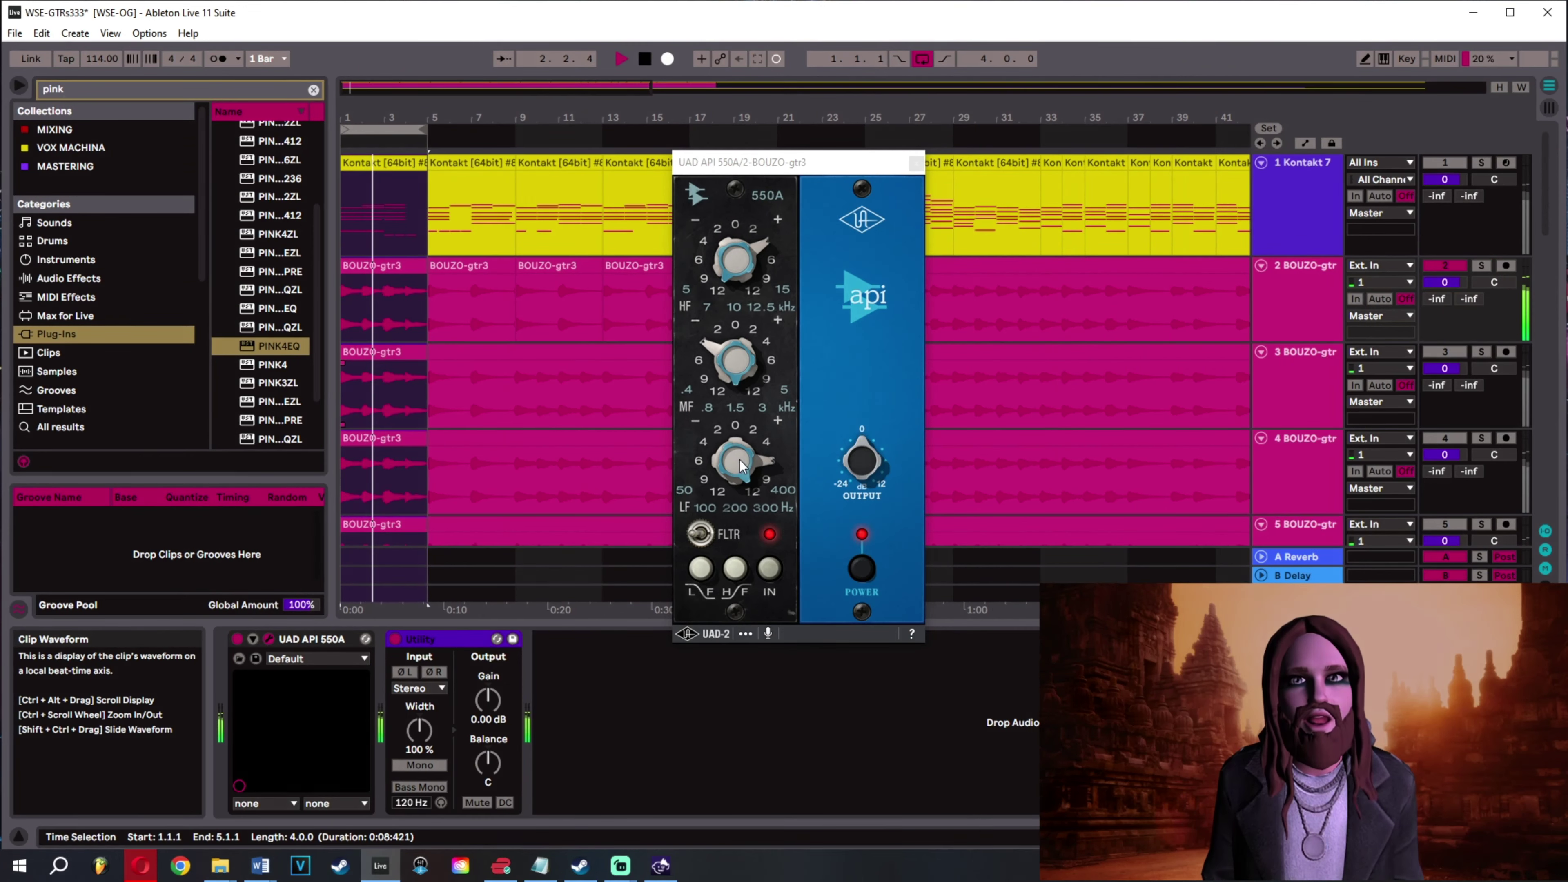
pyautogui.click(733, 481)
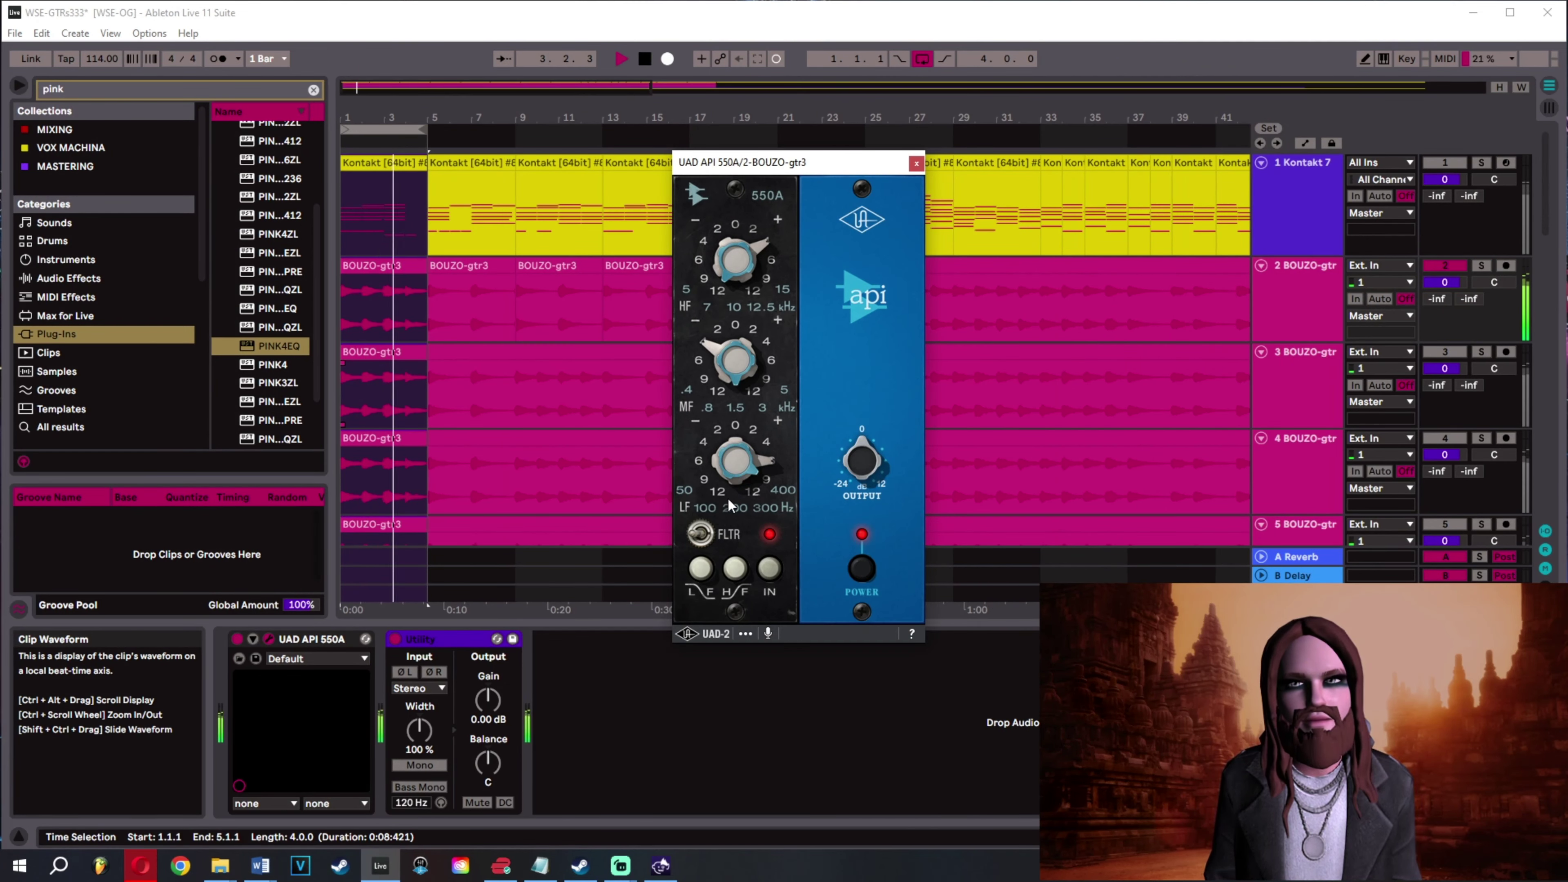
pyautogui.moveTo(728, 498); pyautogui.dragTo(750, 452)
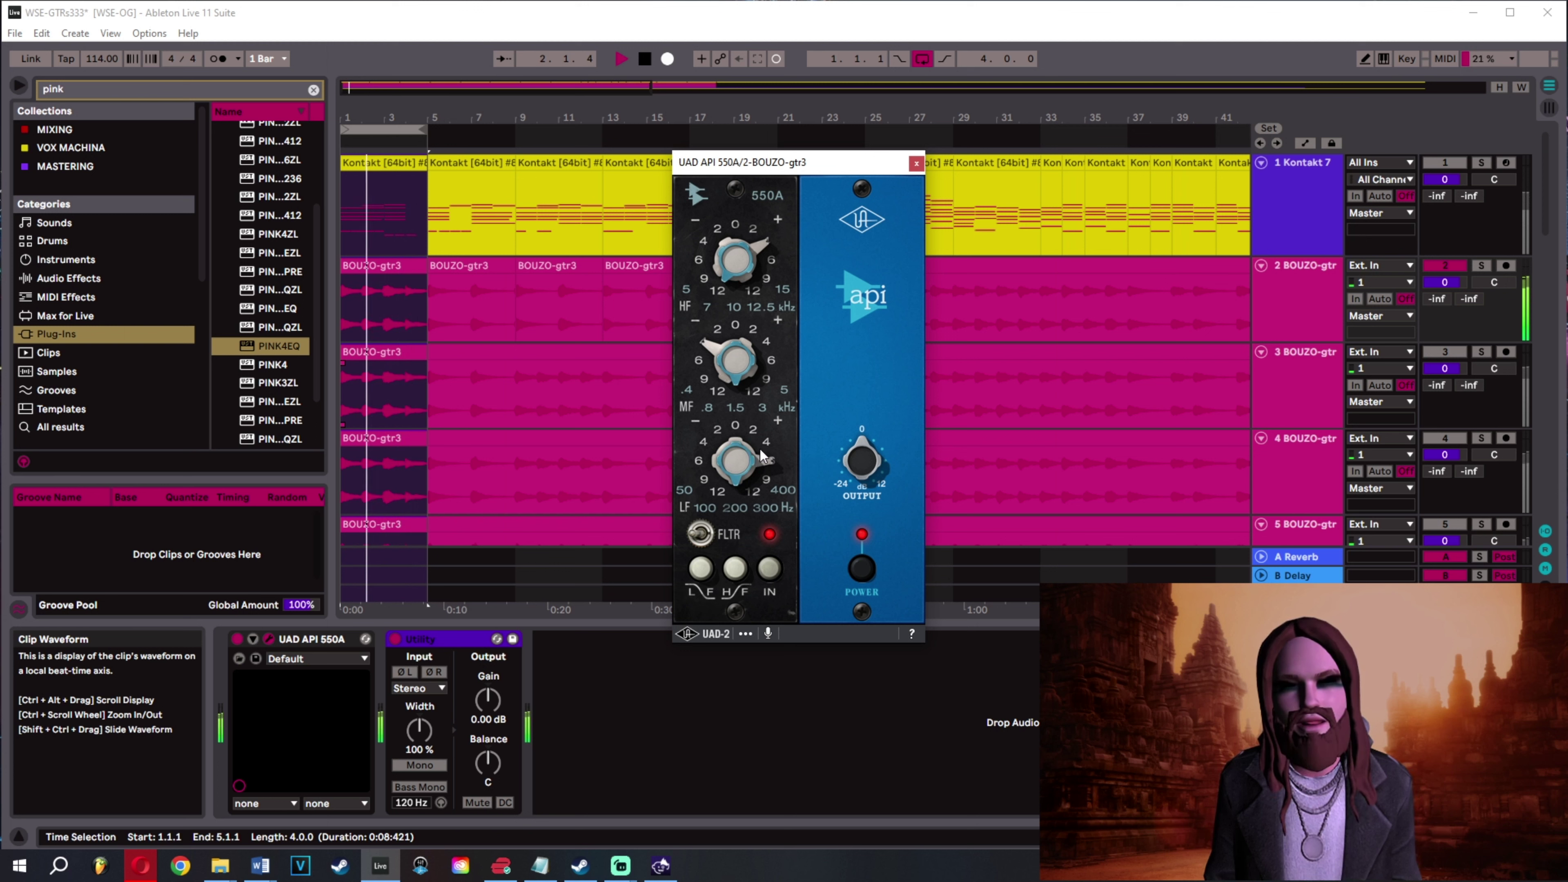
pyautogui.moveTo(761, 450); pyautogui.dragTo(766, 466)
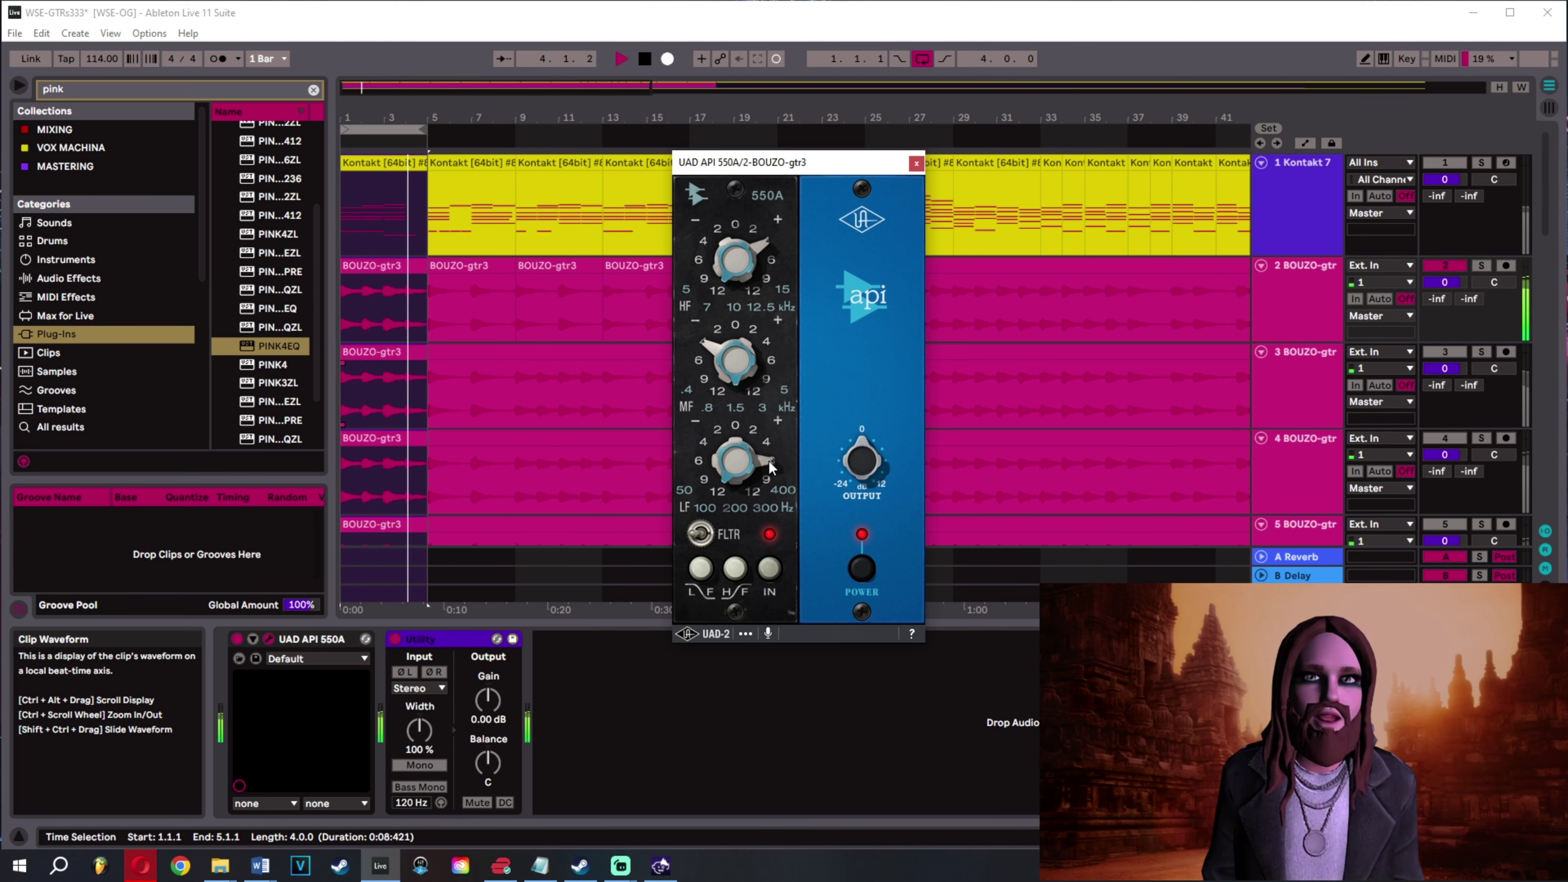
pyautogui.moveTo(770, 468); pyautogui.dragTo(774, 483)
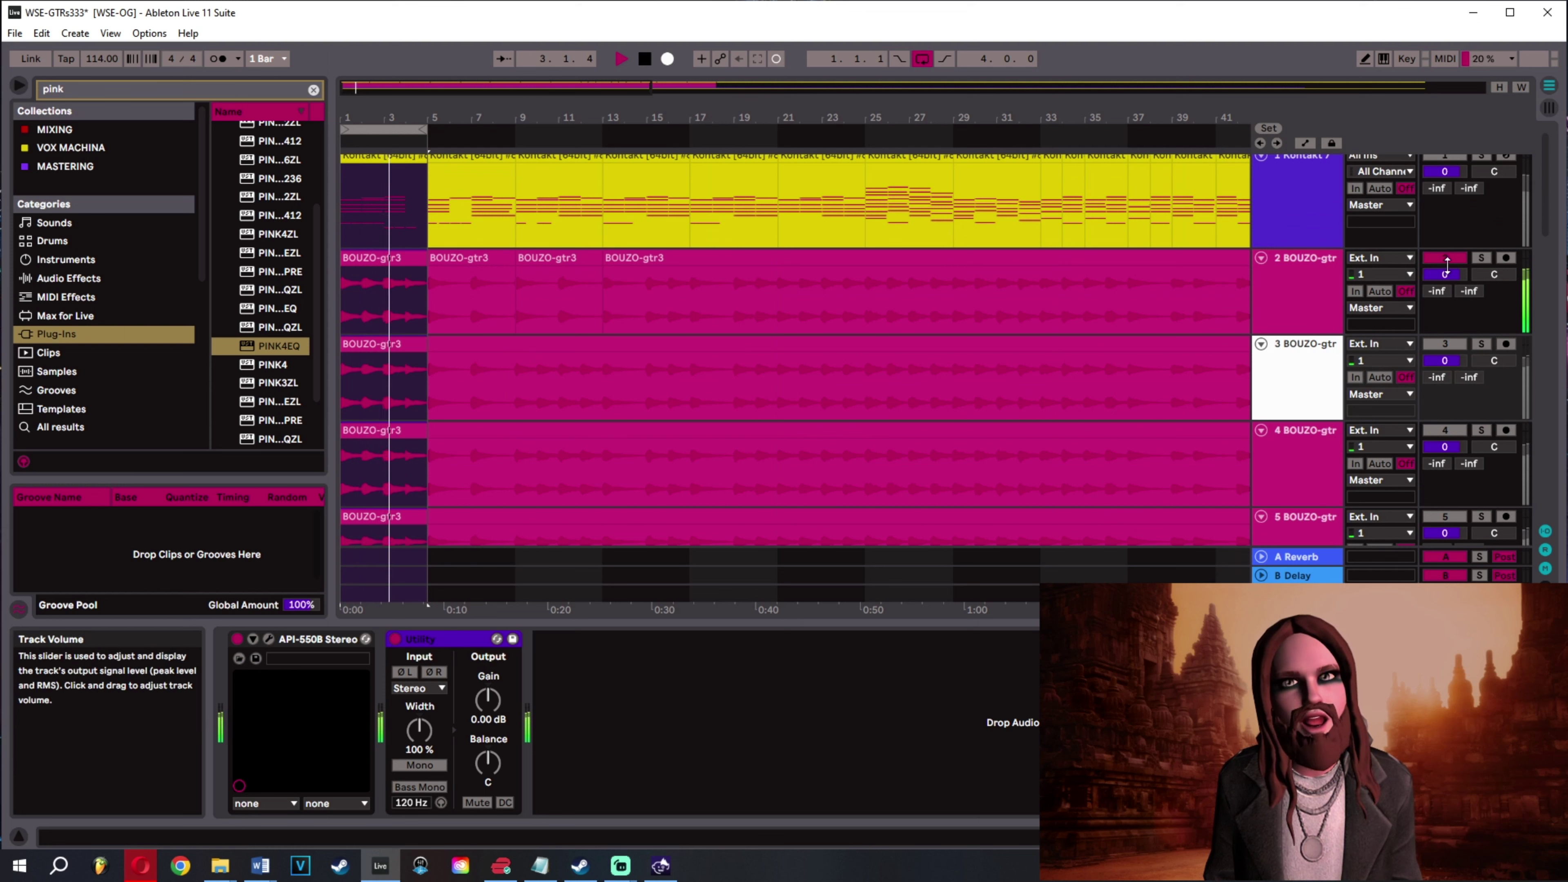
# Switch the audition from track 2 to track 3 by activating track 3 and deactivating track 2.
pyautogui.click(1445, 346)
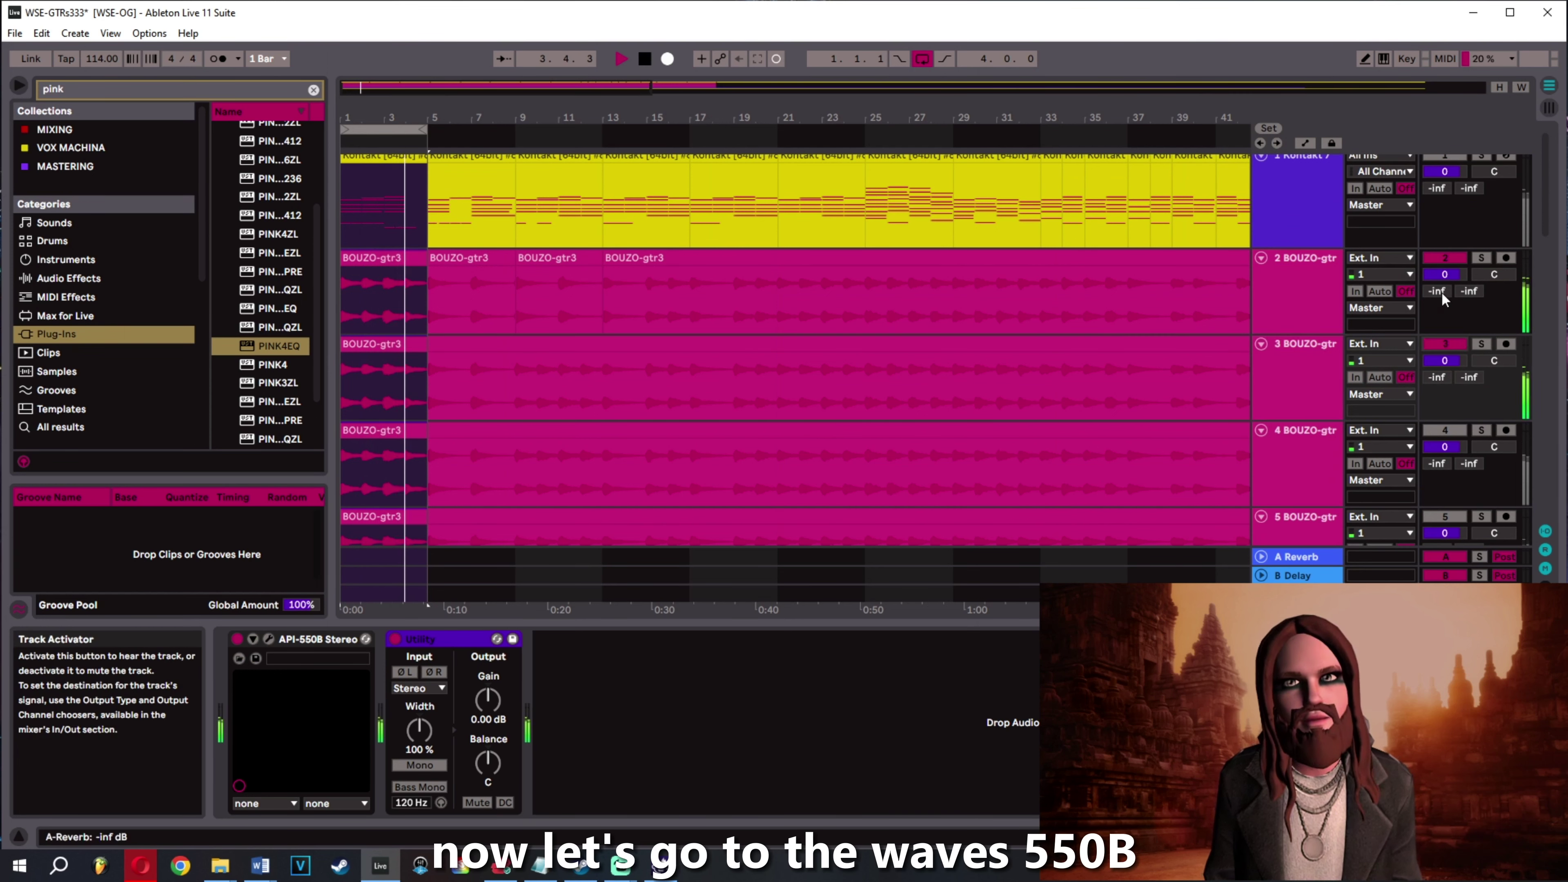
pyautogui.click(1447, 256)
pyautogui.click(270, 638)
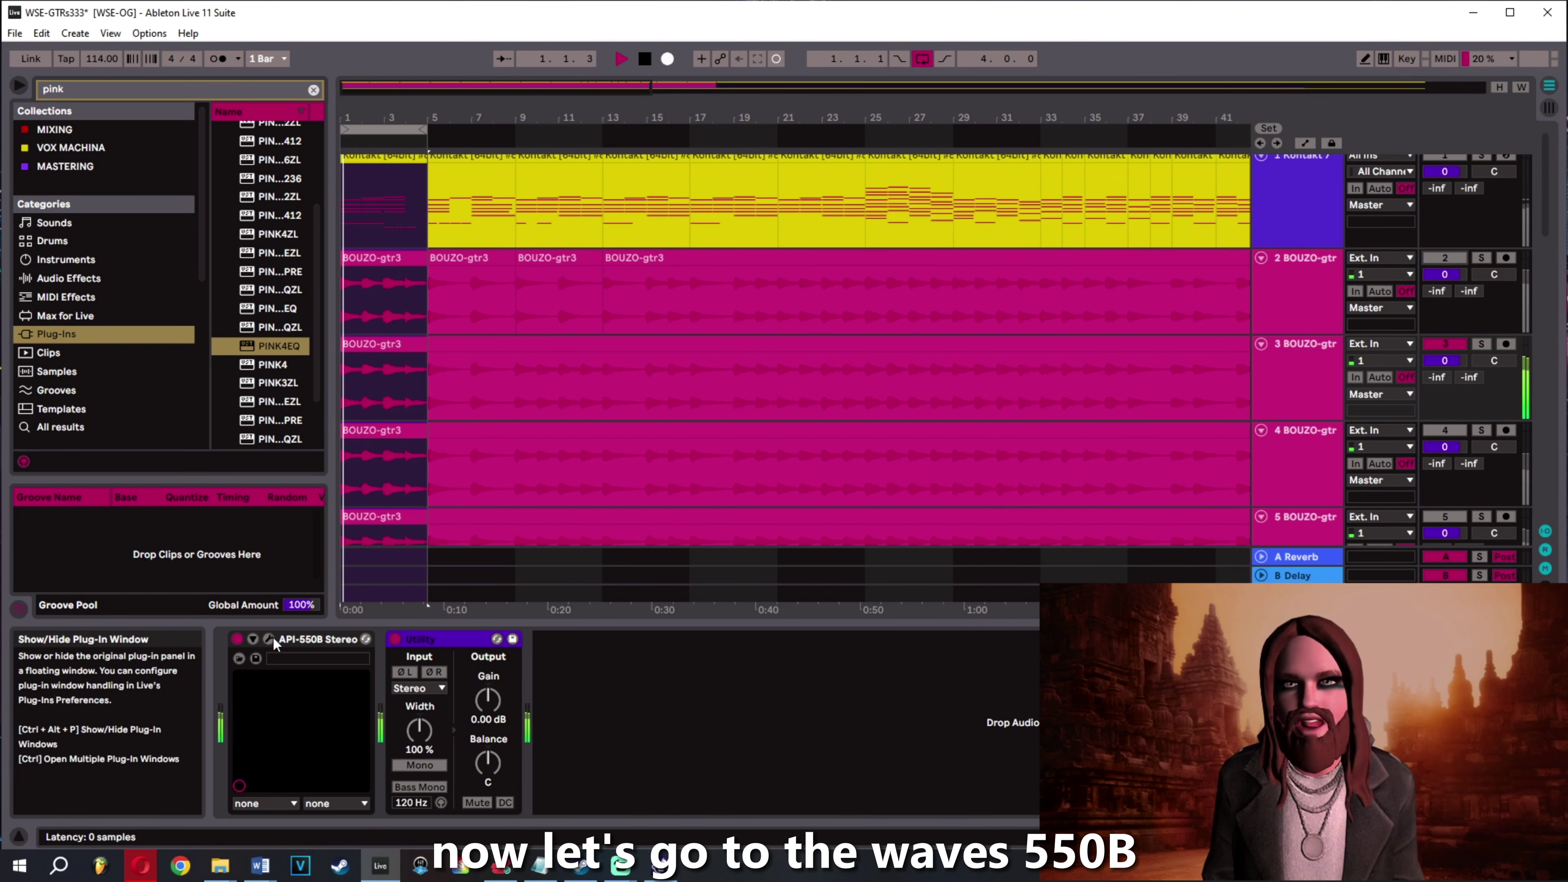
# Select track 3 and deactivate track 4 so that only track 3 is heard.
pyautogui.click(1290, 376)
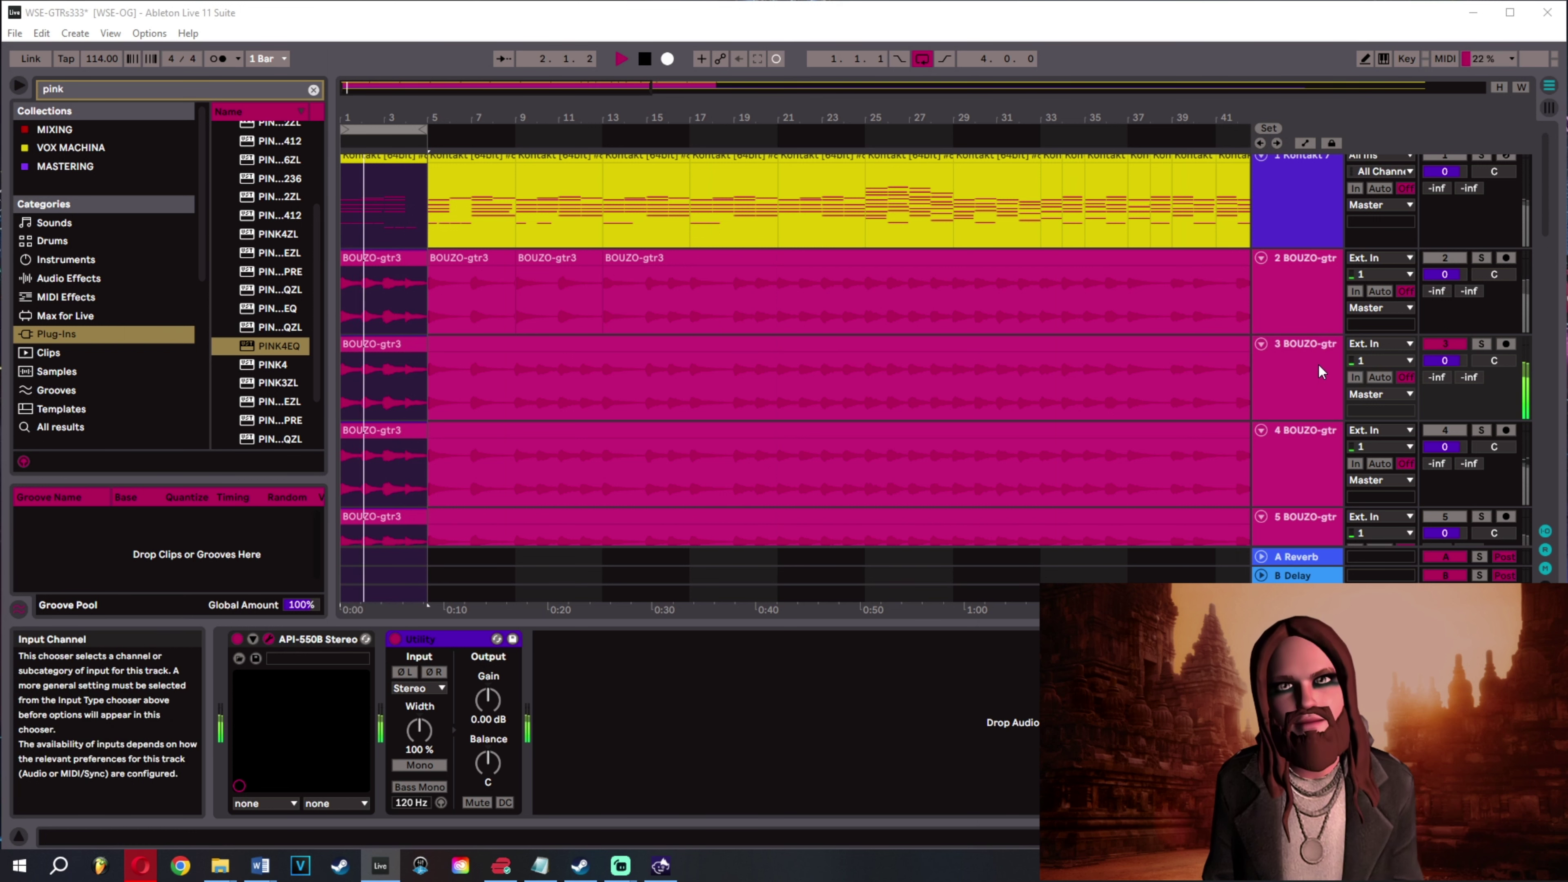
pyautogui.rightClick(1282, 356)
pyautogui.click(1313, 400)
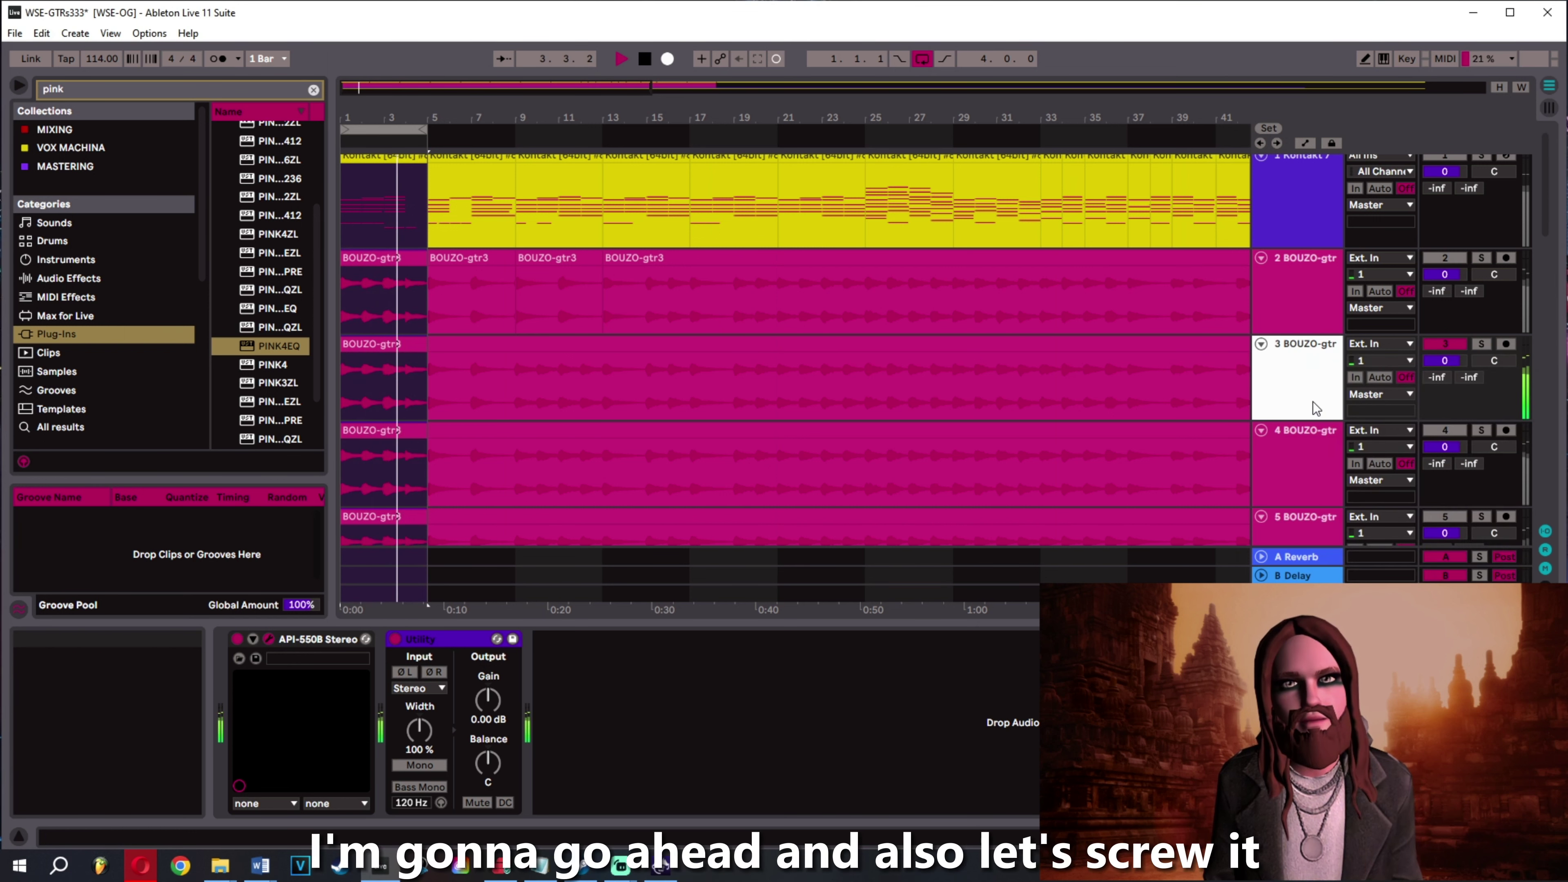
pyautogui.click(1309, 400)
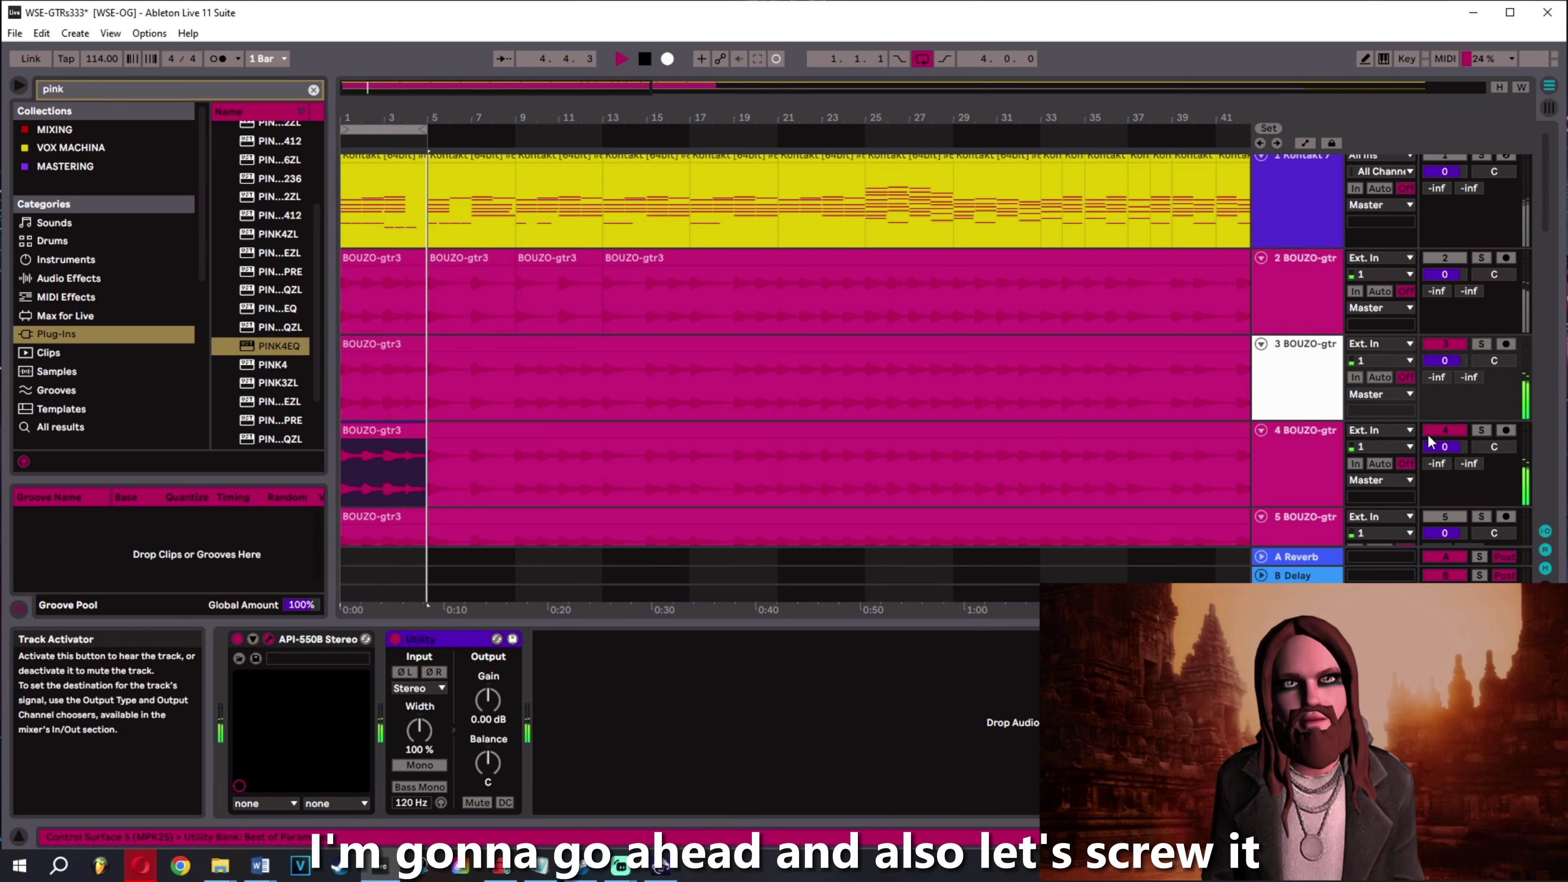
pyautogui.click(1430, 434)
pyautogui.click(1302, 400)
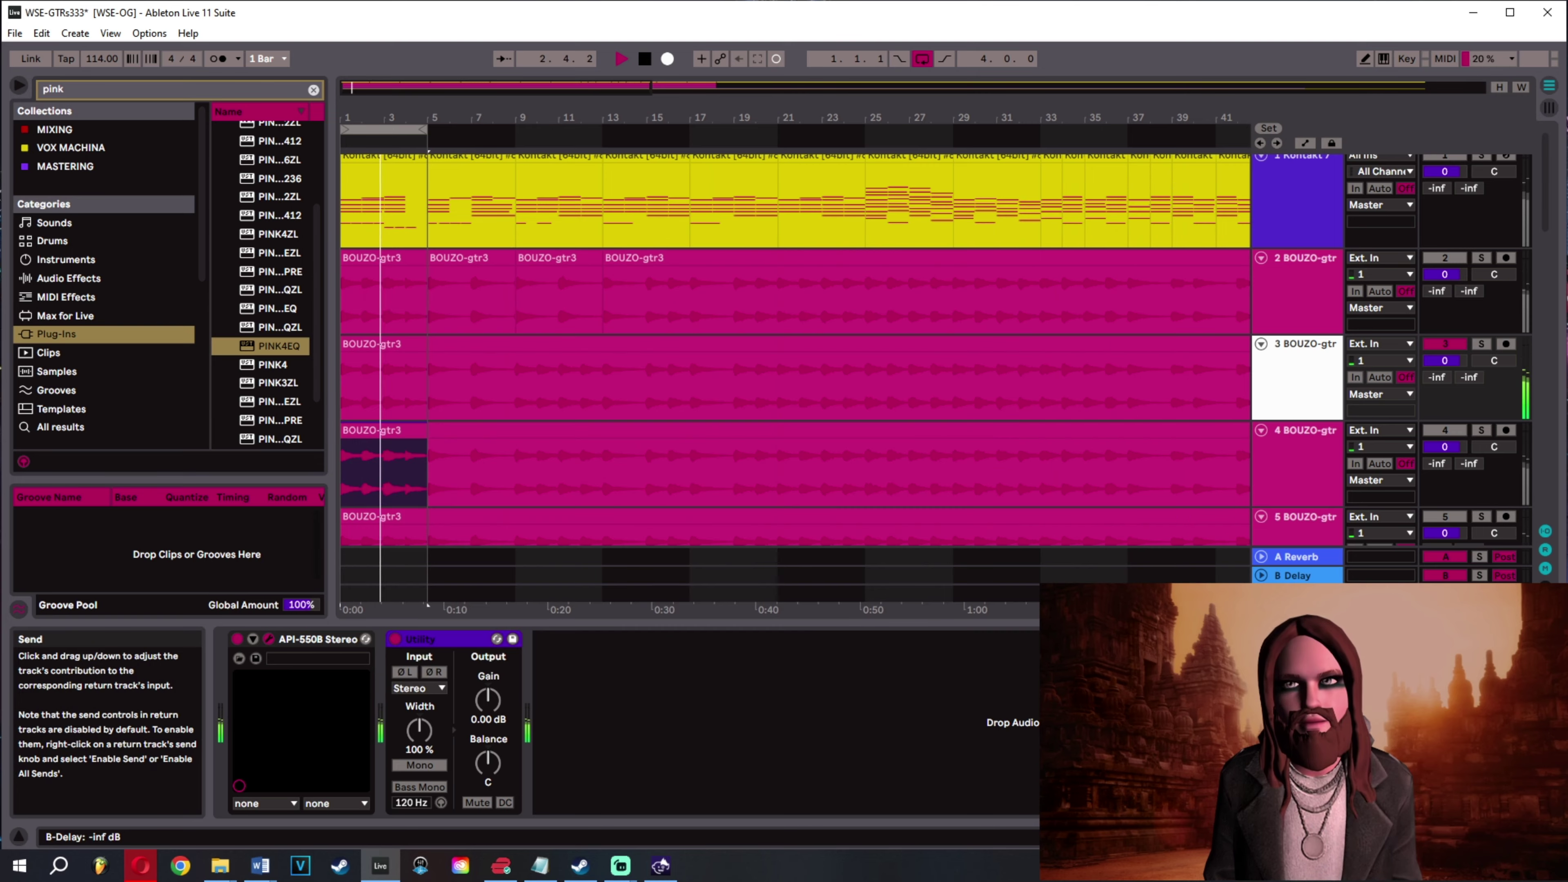
pyautogui.moveTo(1565, 229); pyautogui.dragTo(1140, 229)
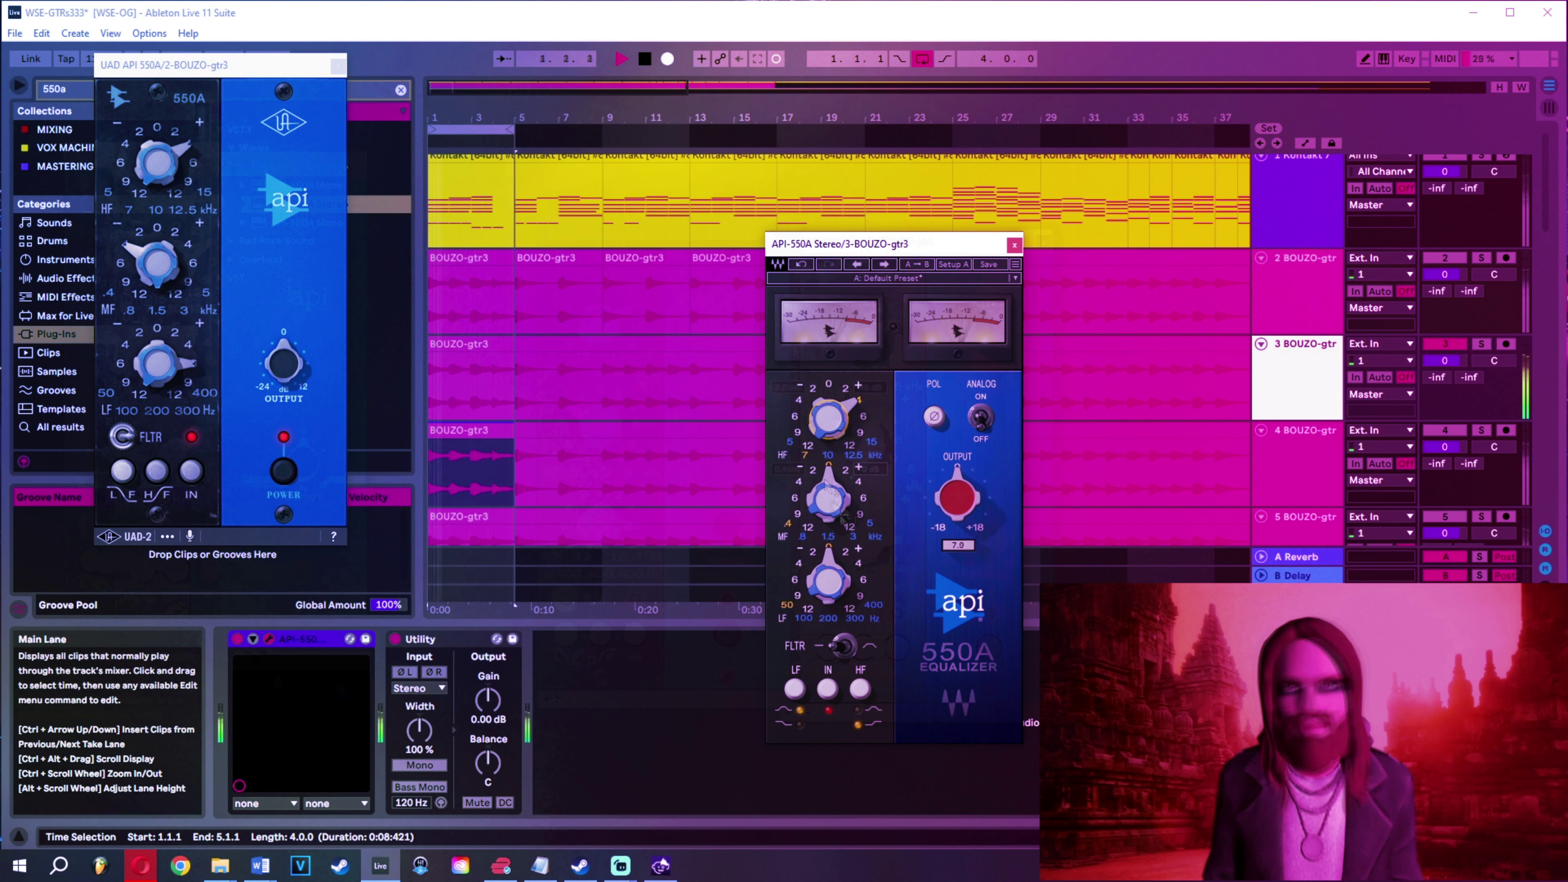
# On track 3's Waves API-550A, cut the mid band by 4 dB, boost the low band, and tune the low band's frequency.
pyautogui.moveTo(830, 475); pyautogui.dragTo(804, 484)
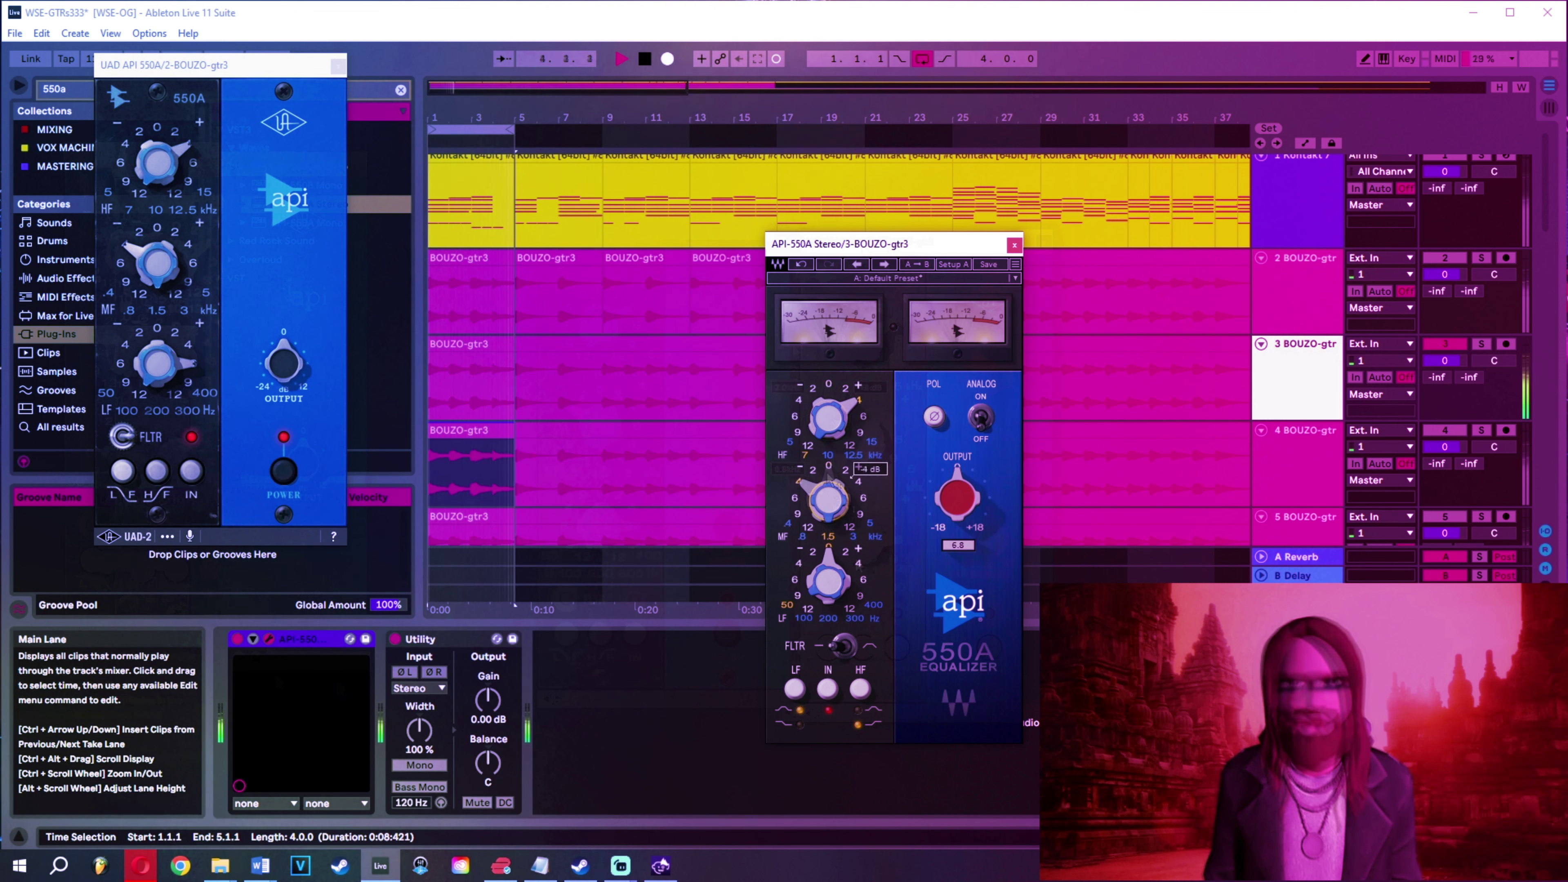
pyautogui.moveTo(830, 556); pyautogui.dragTo(863, 586)
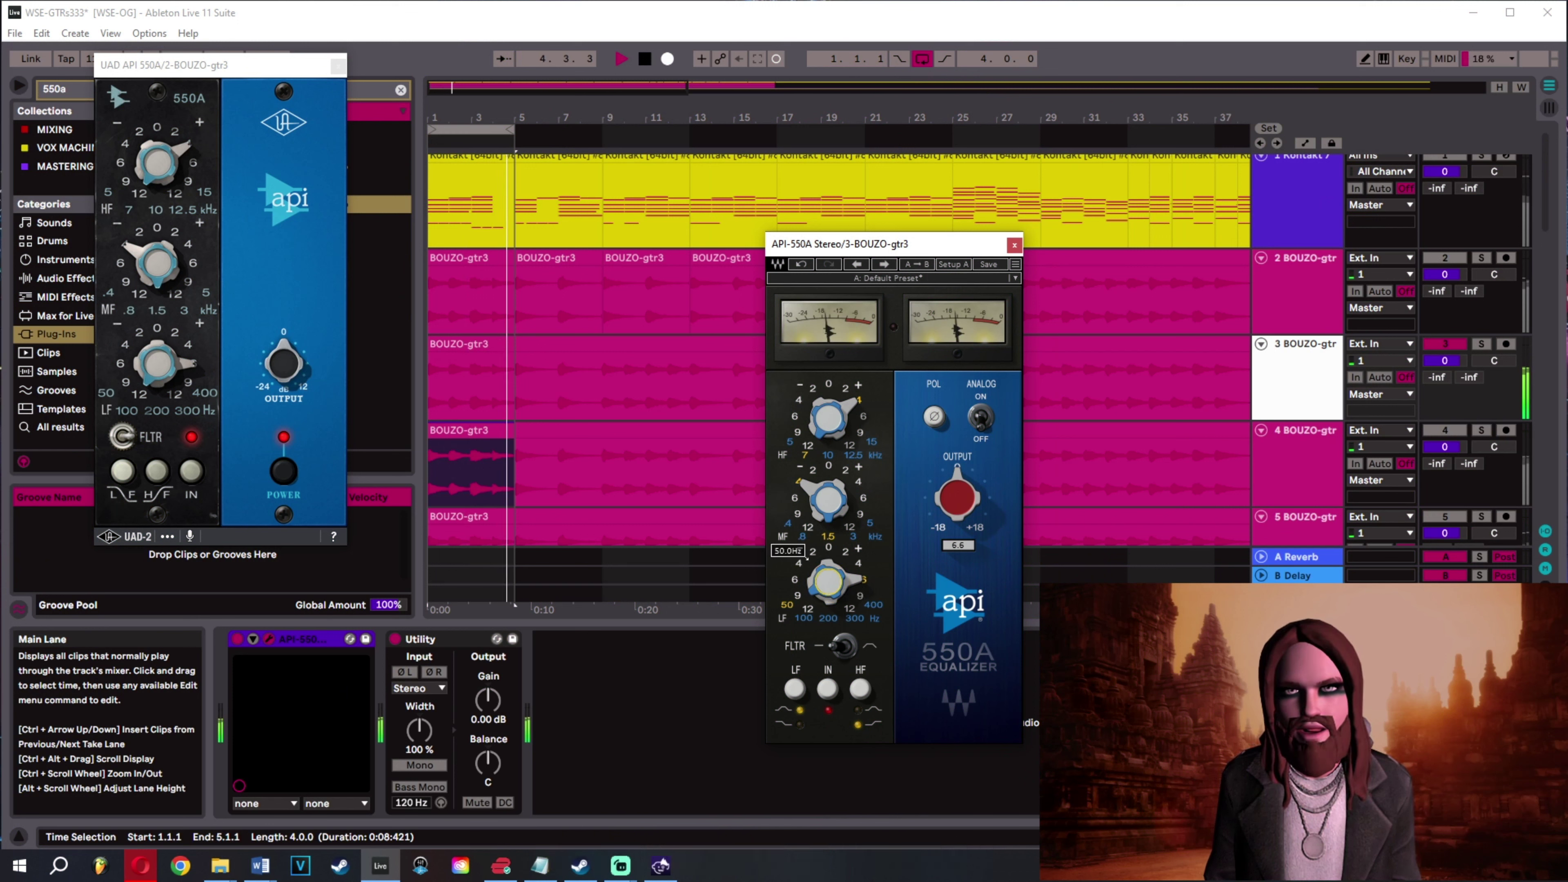
pyautogui.moveTo(828, 577); pyautogui.dragTo(825, 586)
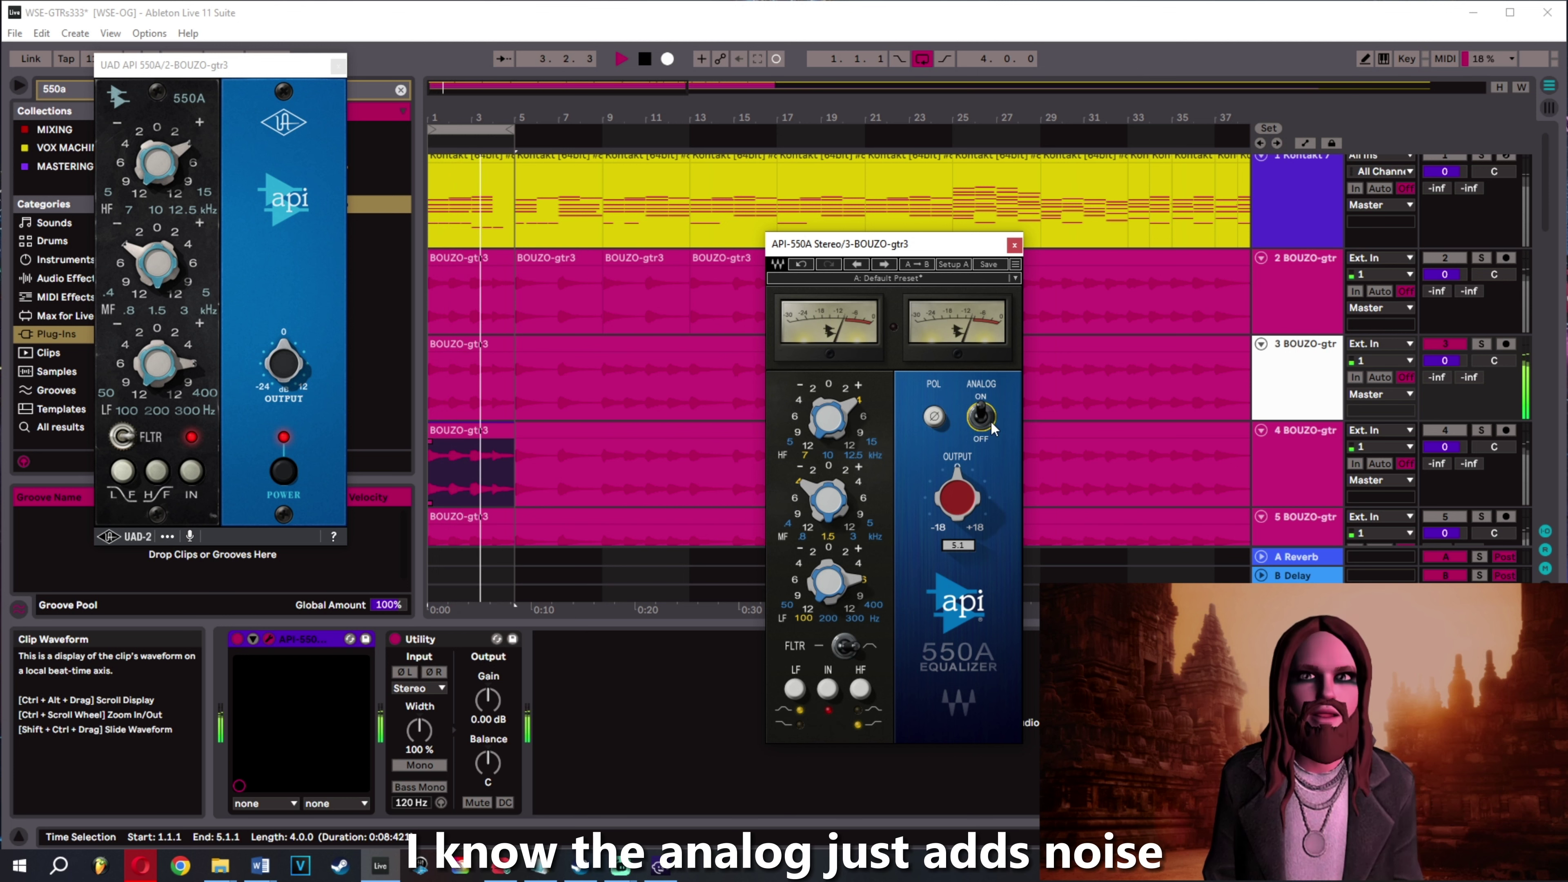
# Close the Waves API-550A window and audition track 2's UAD version instead of track 3.
pyautogui.click(1014, 245)
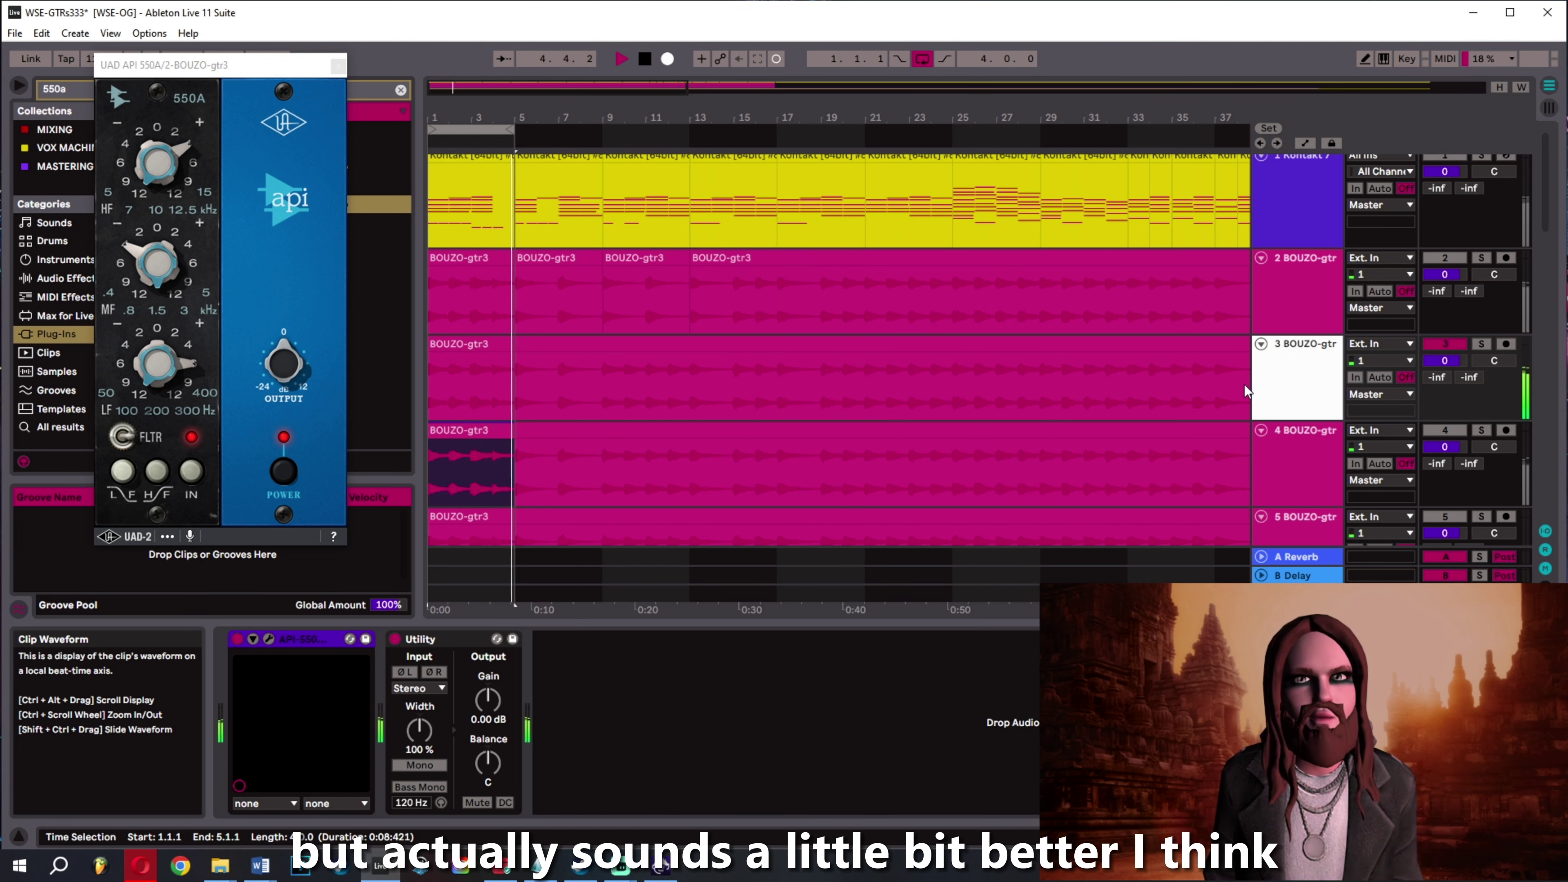
pyautogui.click(1450, 344)
pyautogui.click(1447, 257)
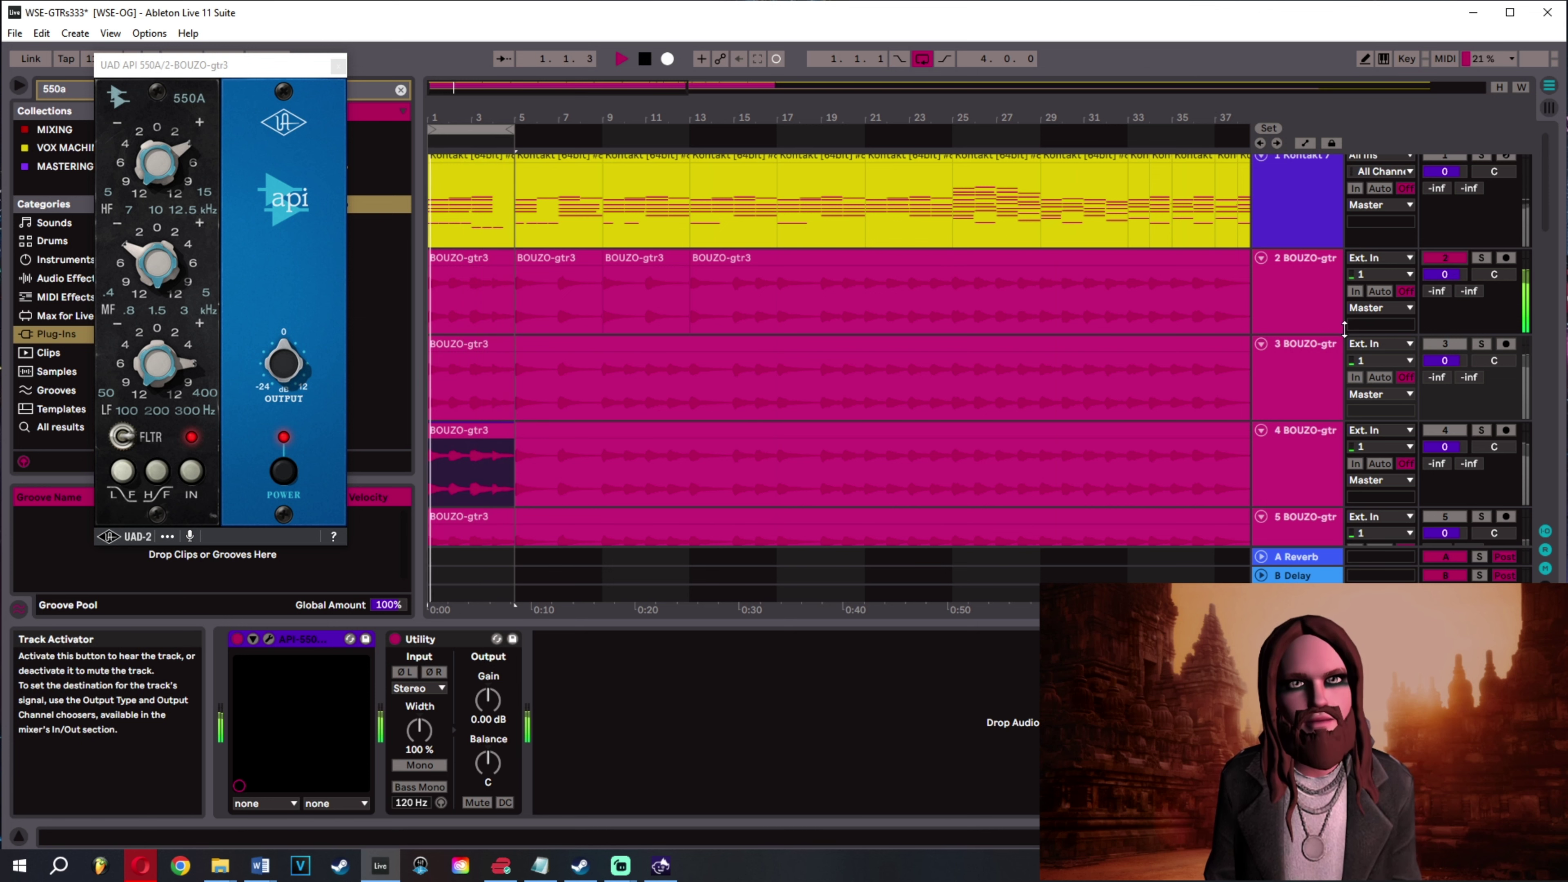
# Set the low-mid band frequency of track 4's Waves API-550B to 180 Hz.
pyautogui.scroll(-2, 1280, 385)
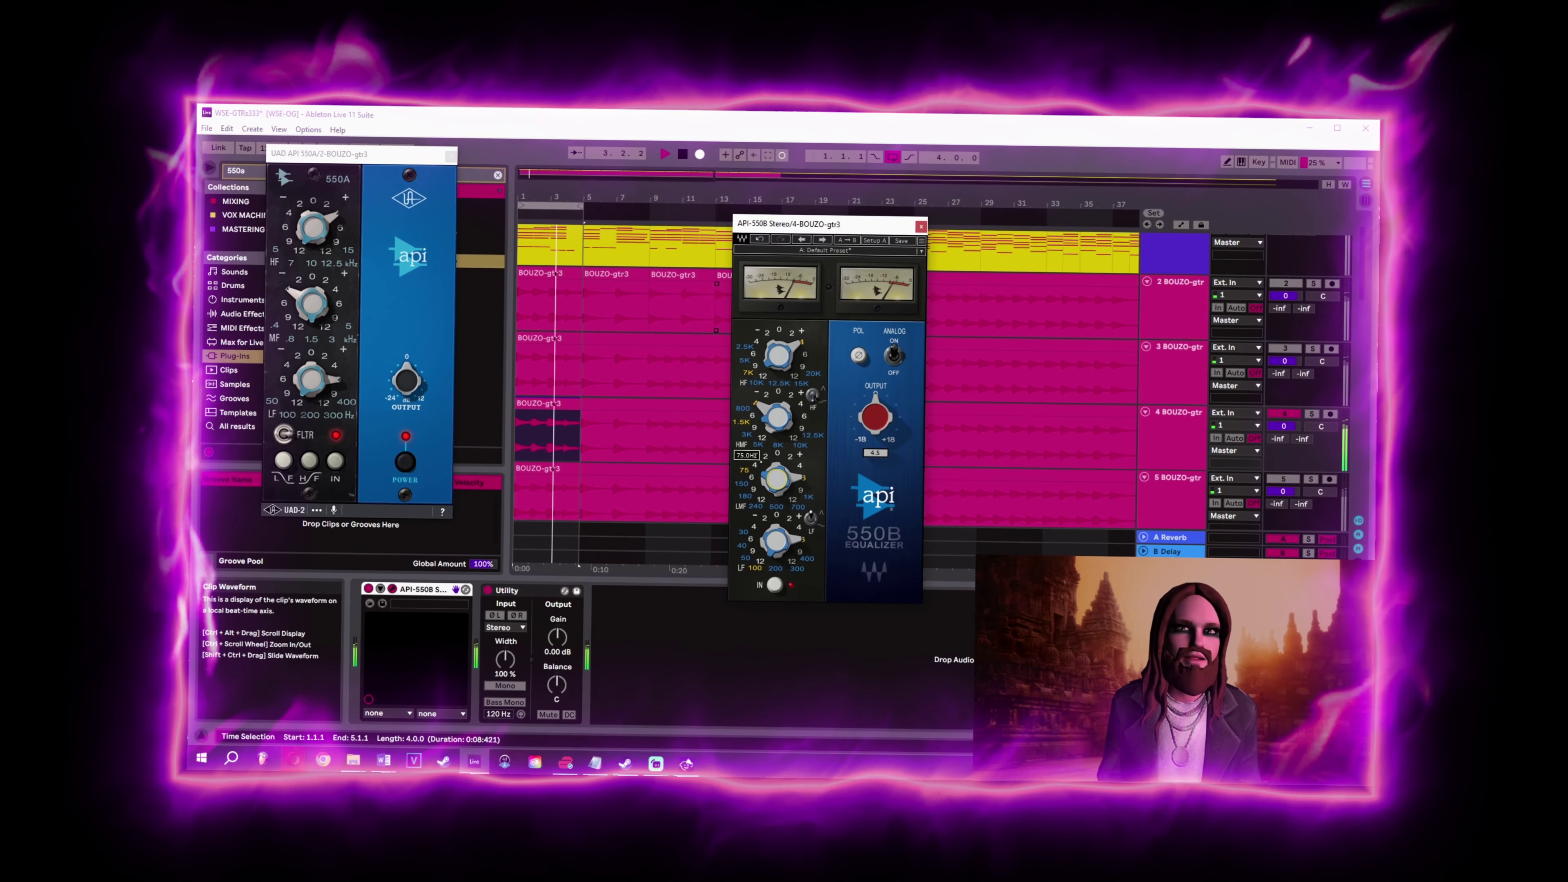
pyautogui.moveTo(776, 457); pyautogui.dragTo(777, 442)
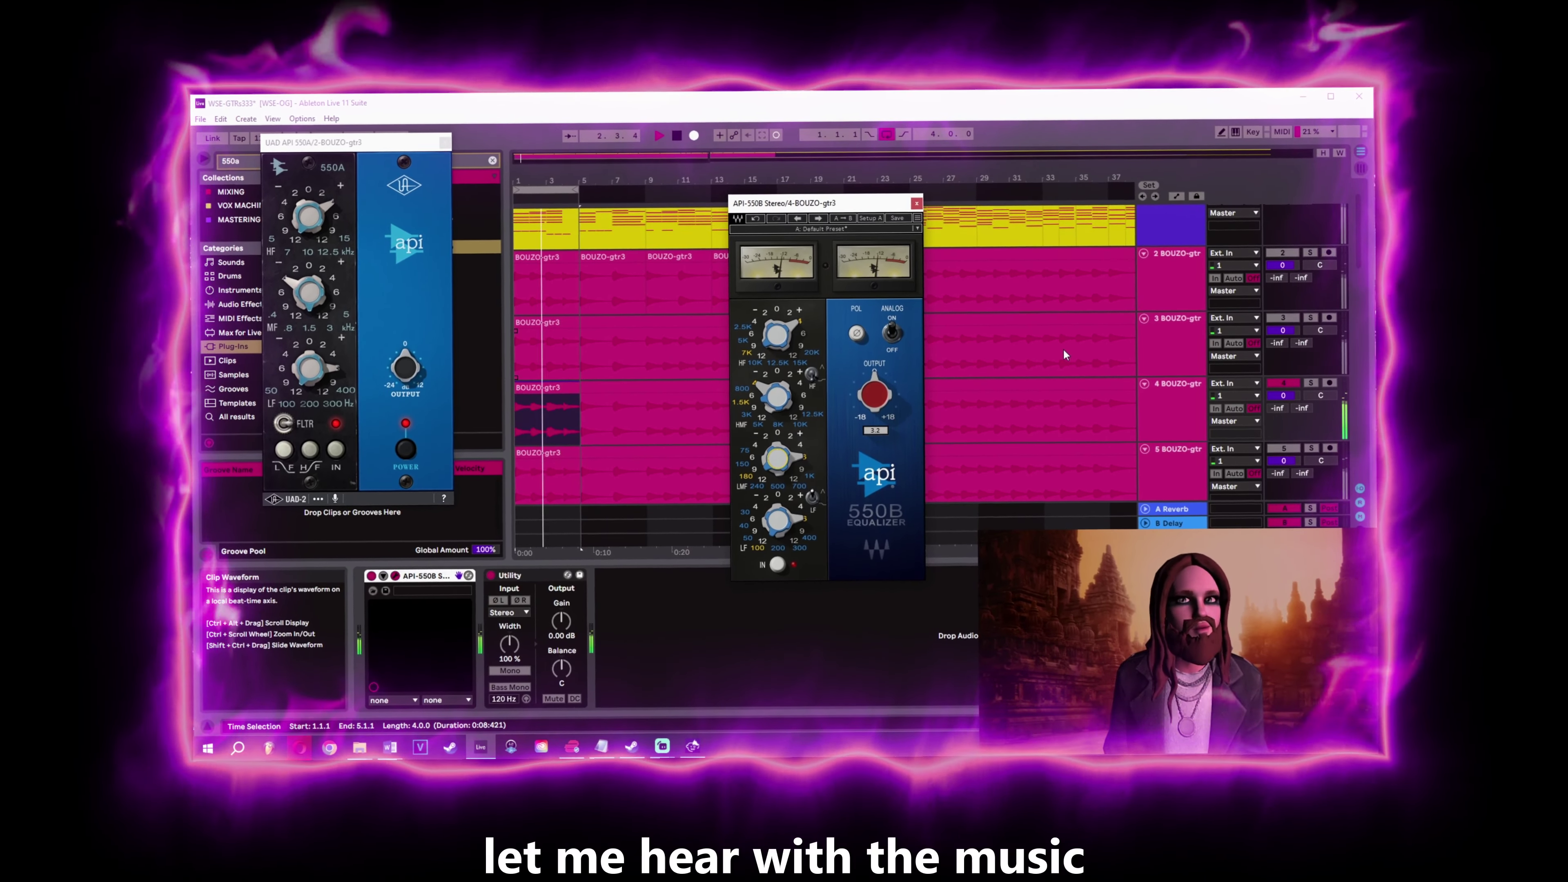
# Activate track 5, unfold its collapsed API EQ devices, and bring up the API 550b AITB plug-in.
pyautogui.scroll(-5, 1063, 372)
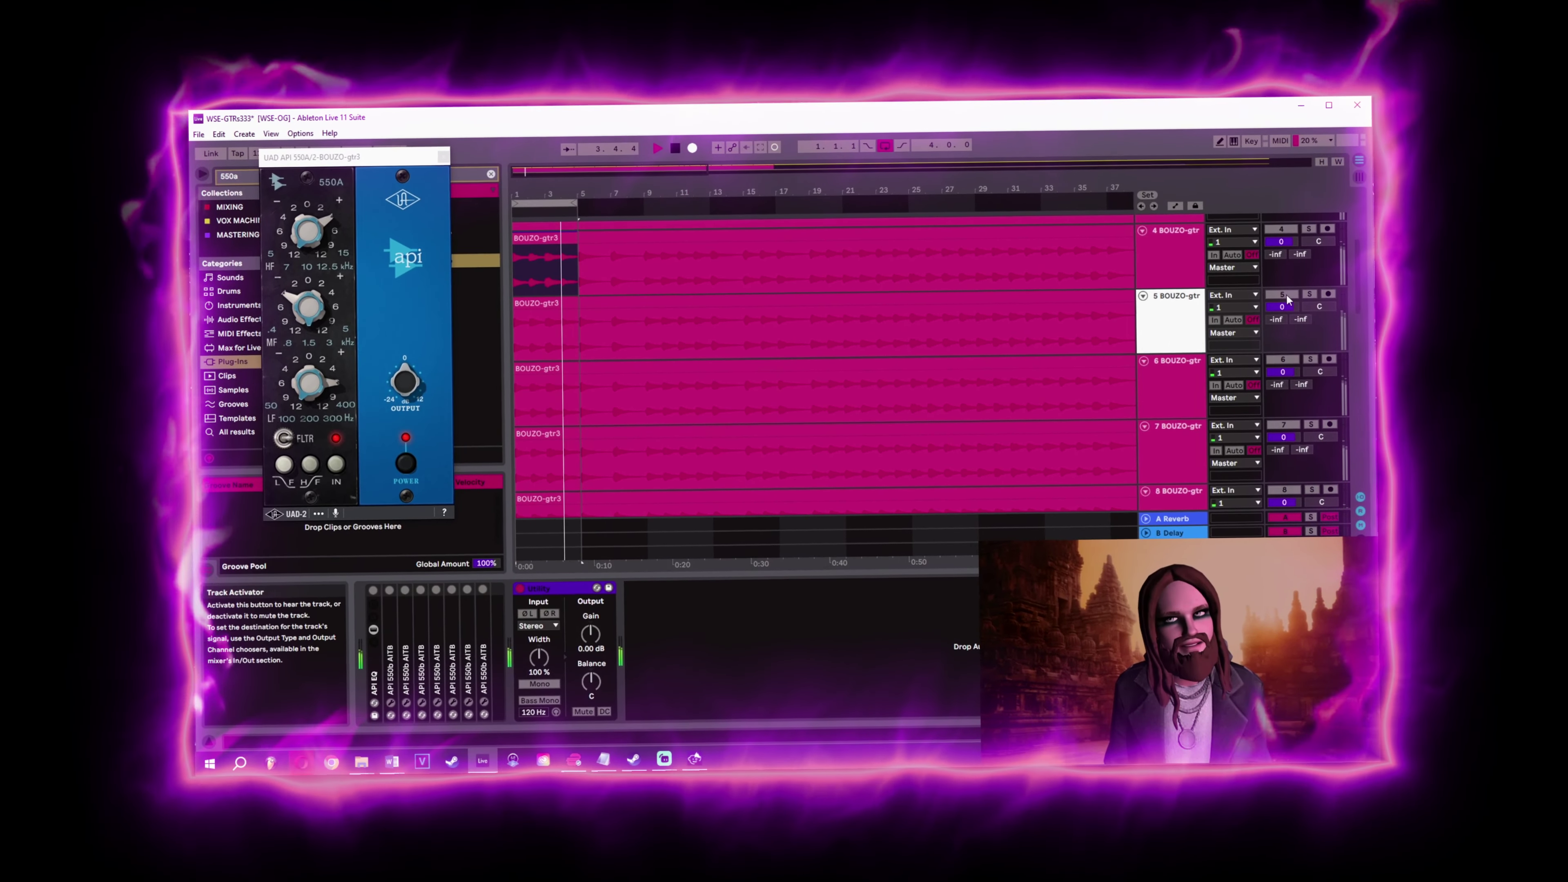
pyautogui.click(1287, 296)
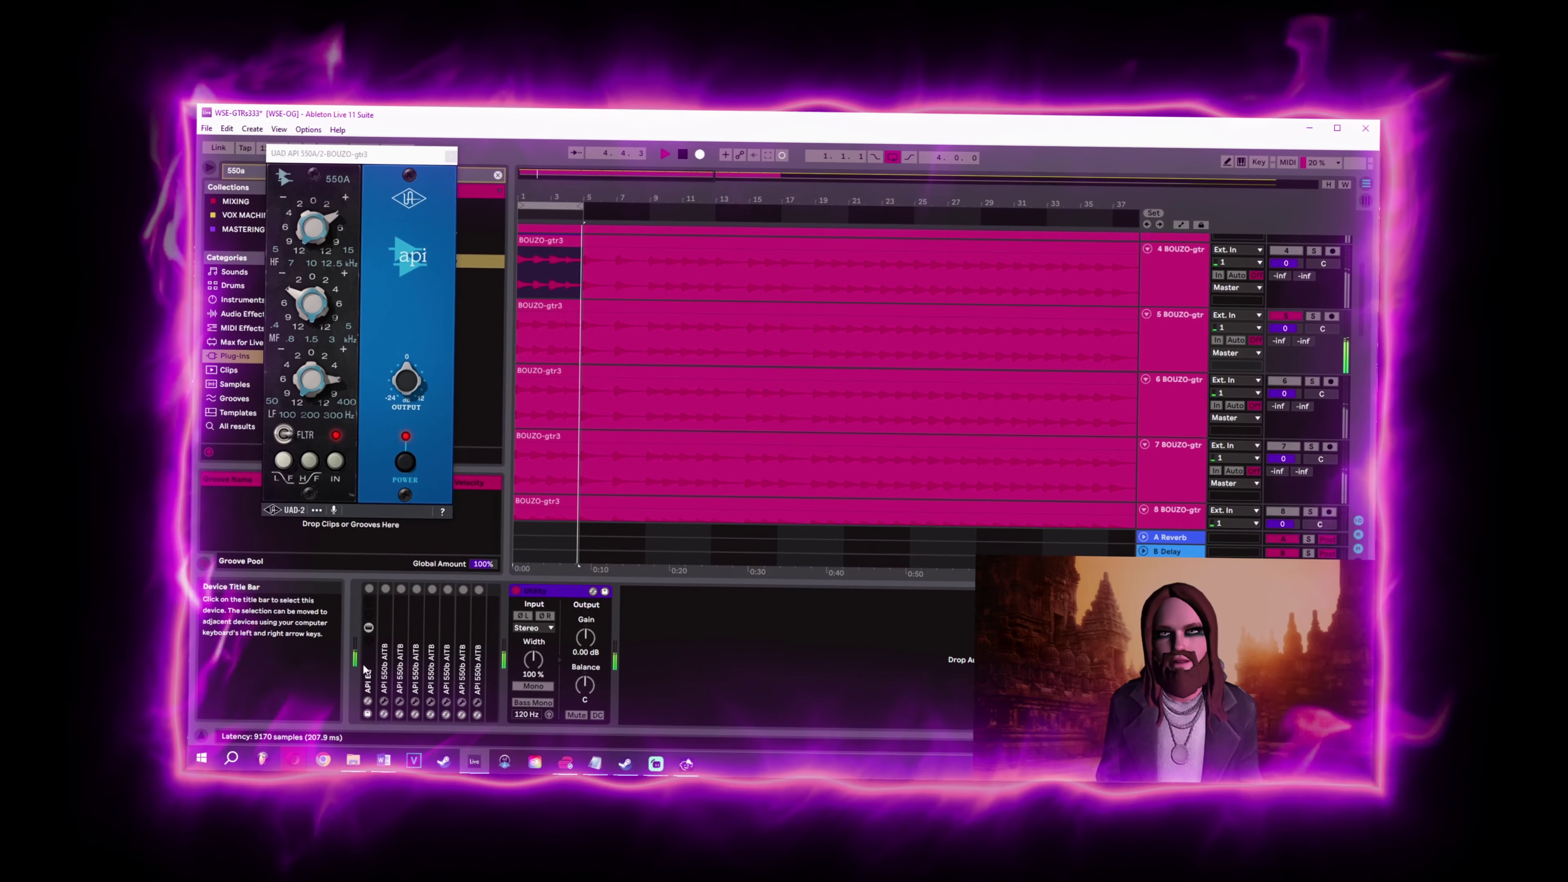
pyautogui.doubleClick(367, 673)
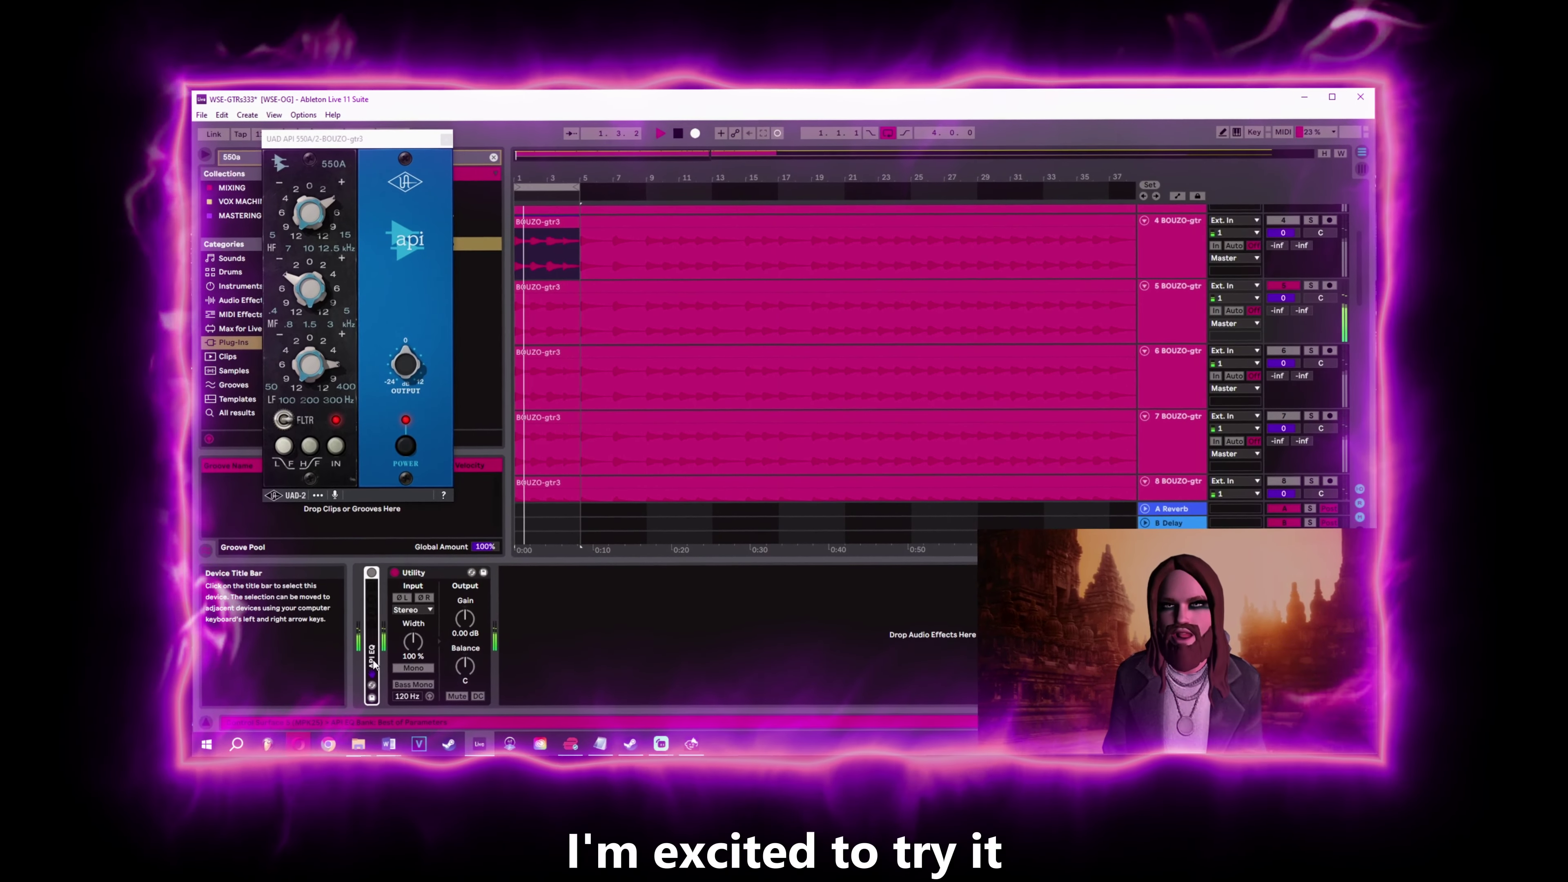
pyautogui.doubleClick(370, 676)
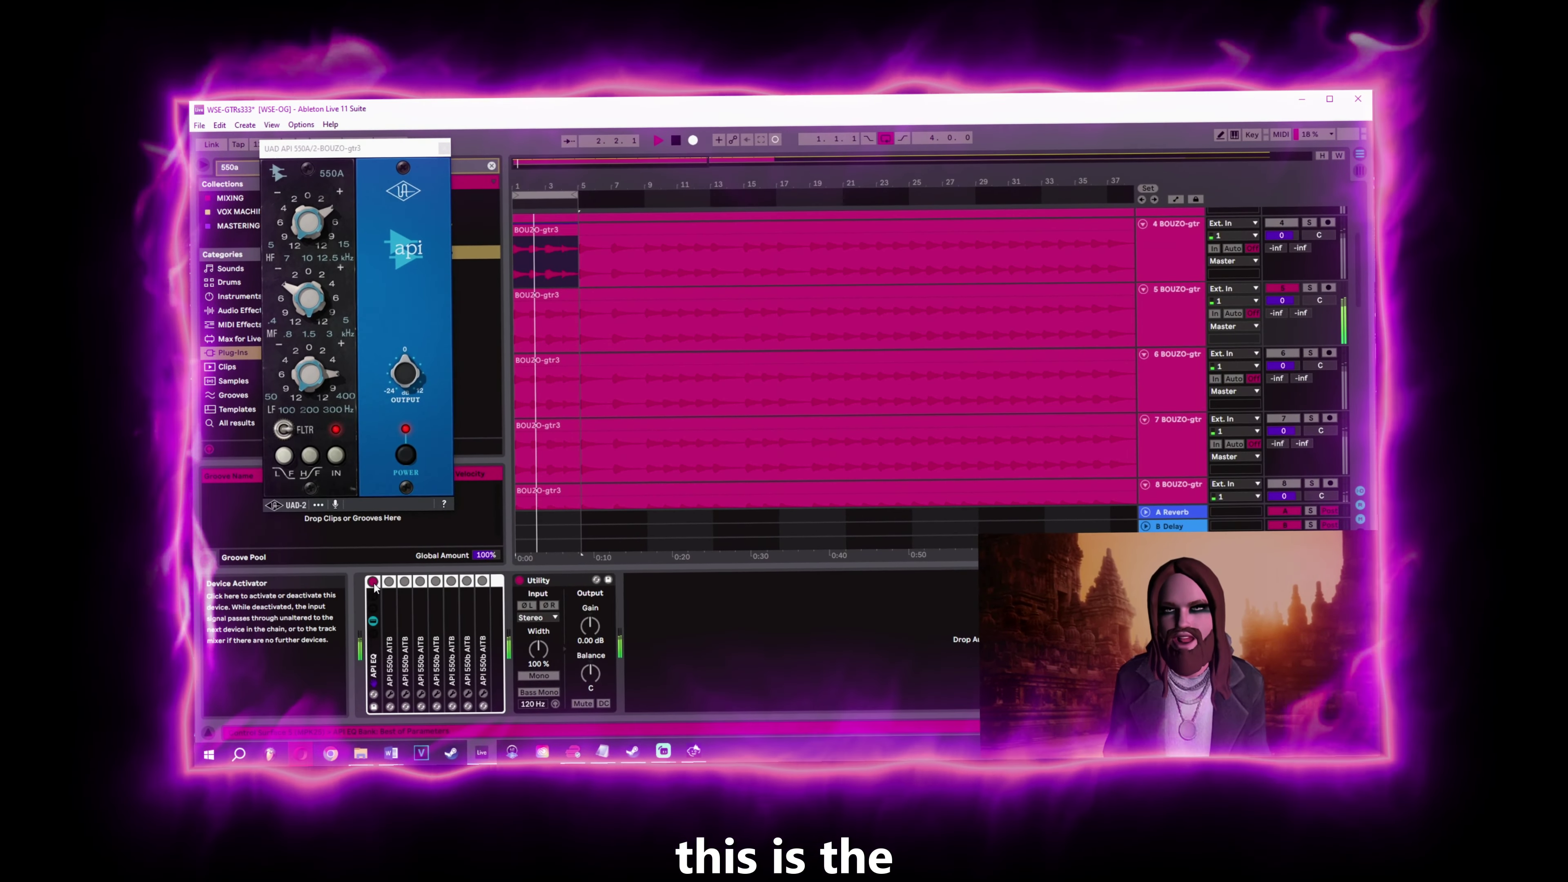
pyautogui.click(373, 599)
pyautogui.doubleClick(385, 674)
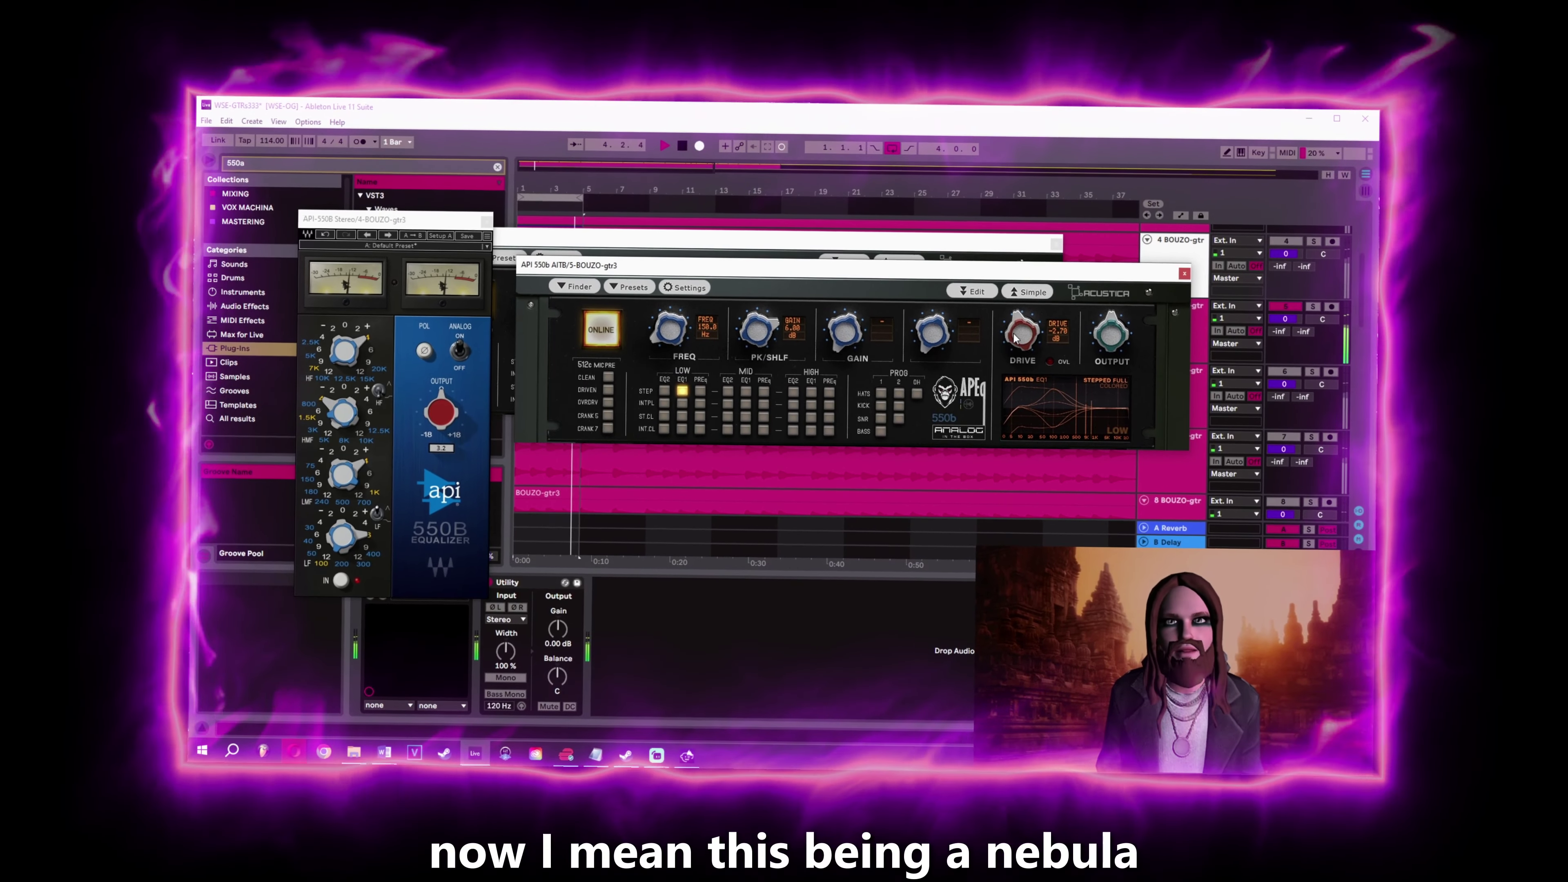
# Adjust the drive and the low band's gain on track 5's API 550b AITB.
pyautogui.moveTo(1014, 334)
pyautogui.mouseDown()
pyautogui.moveTo(1012, 318)
pyautogui.moveTo(1028, 344)
pyautogui.mouseUp()
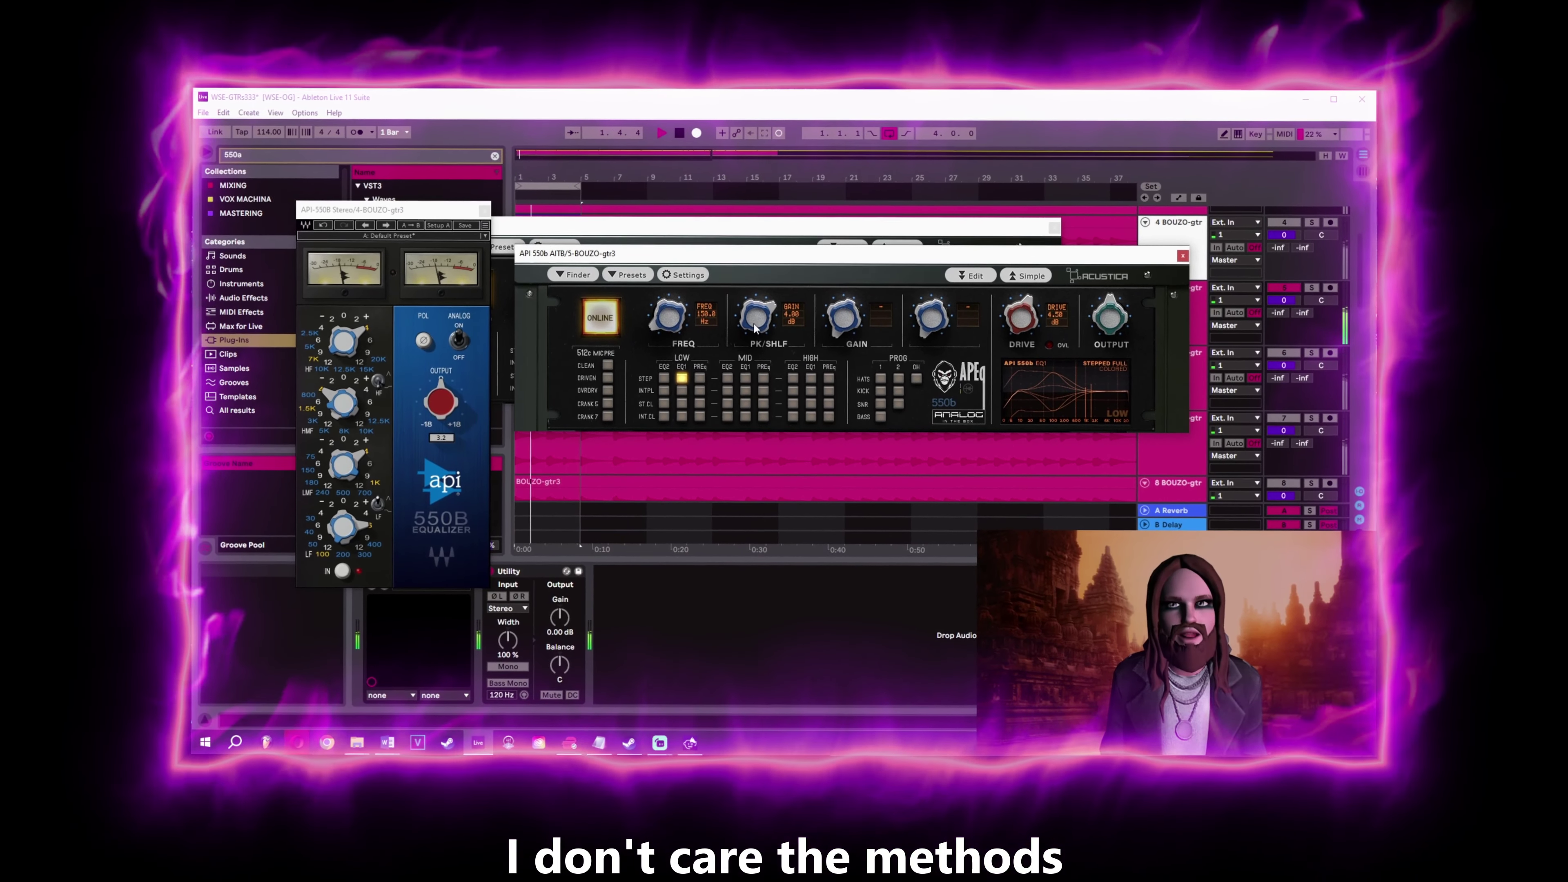
pyautogui.moveTo(754, 350); pyautogui.dragTo(749, 353)
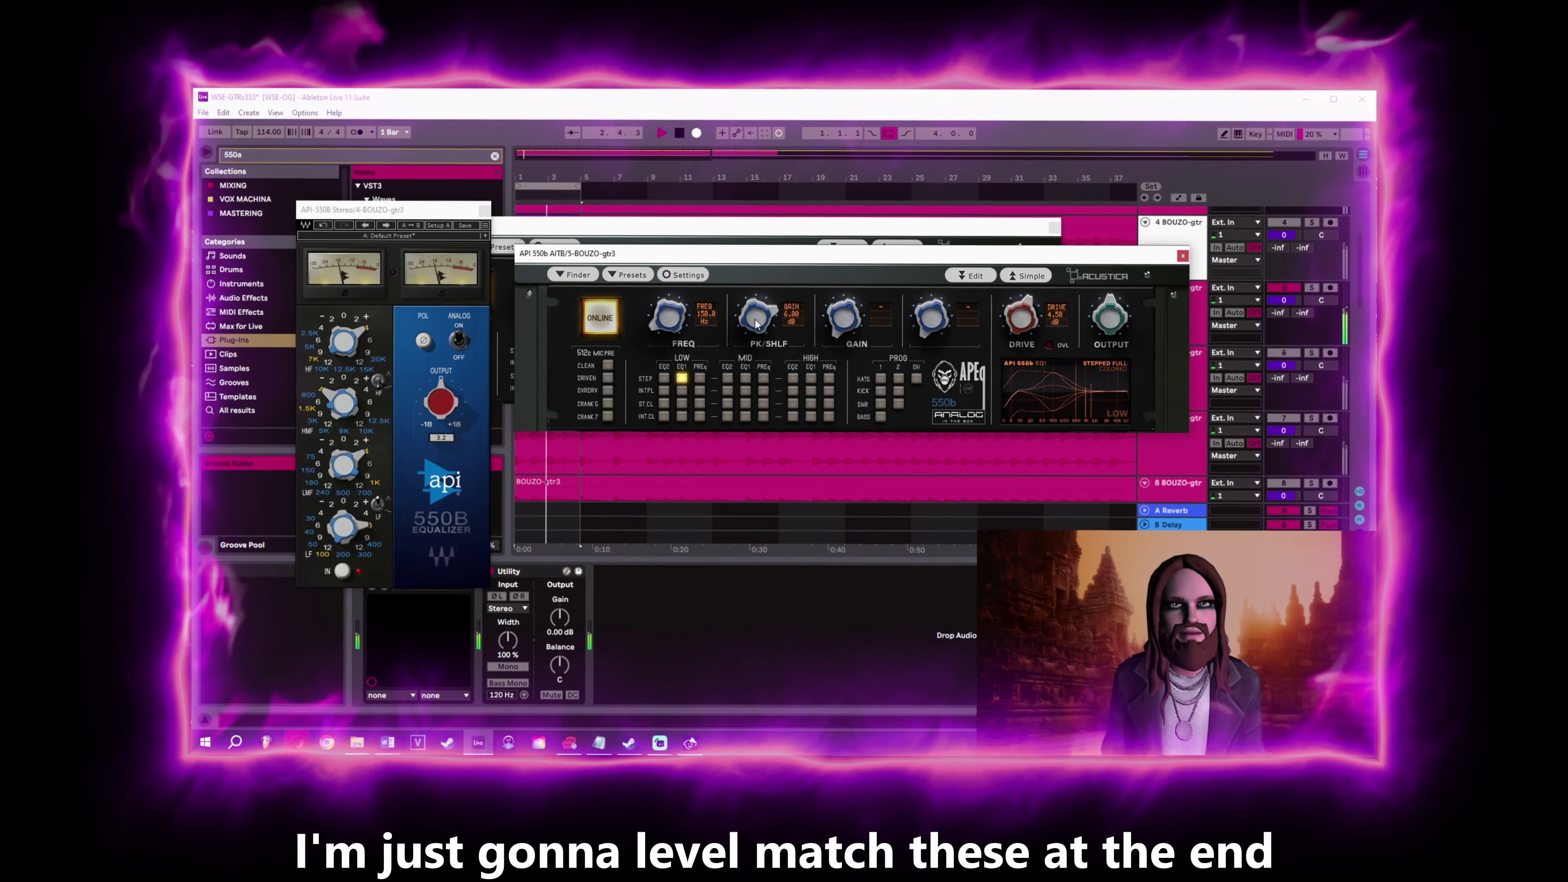
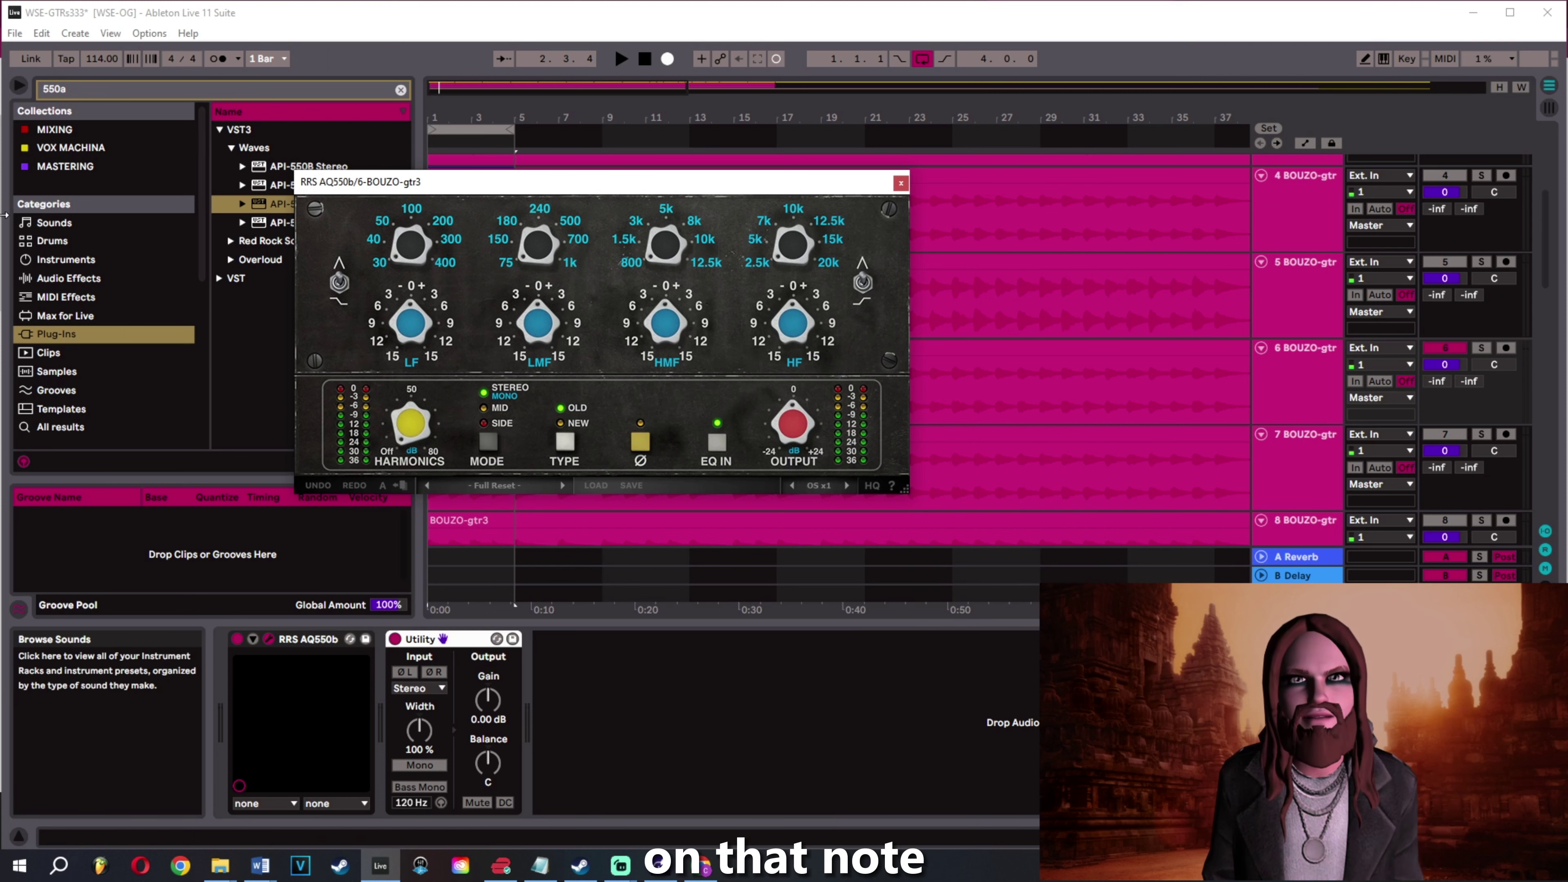
# Move track 6's AQ550b window aside and bring up the Waves API-550B on track 4 as a settings reference.
pyautogui.moveTo(515, 188); pyautogui.dragTo(821, 223)
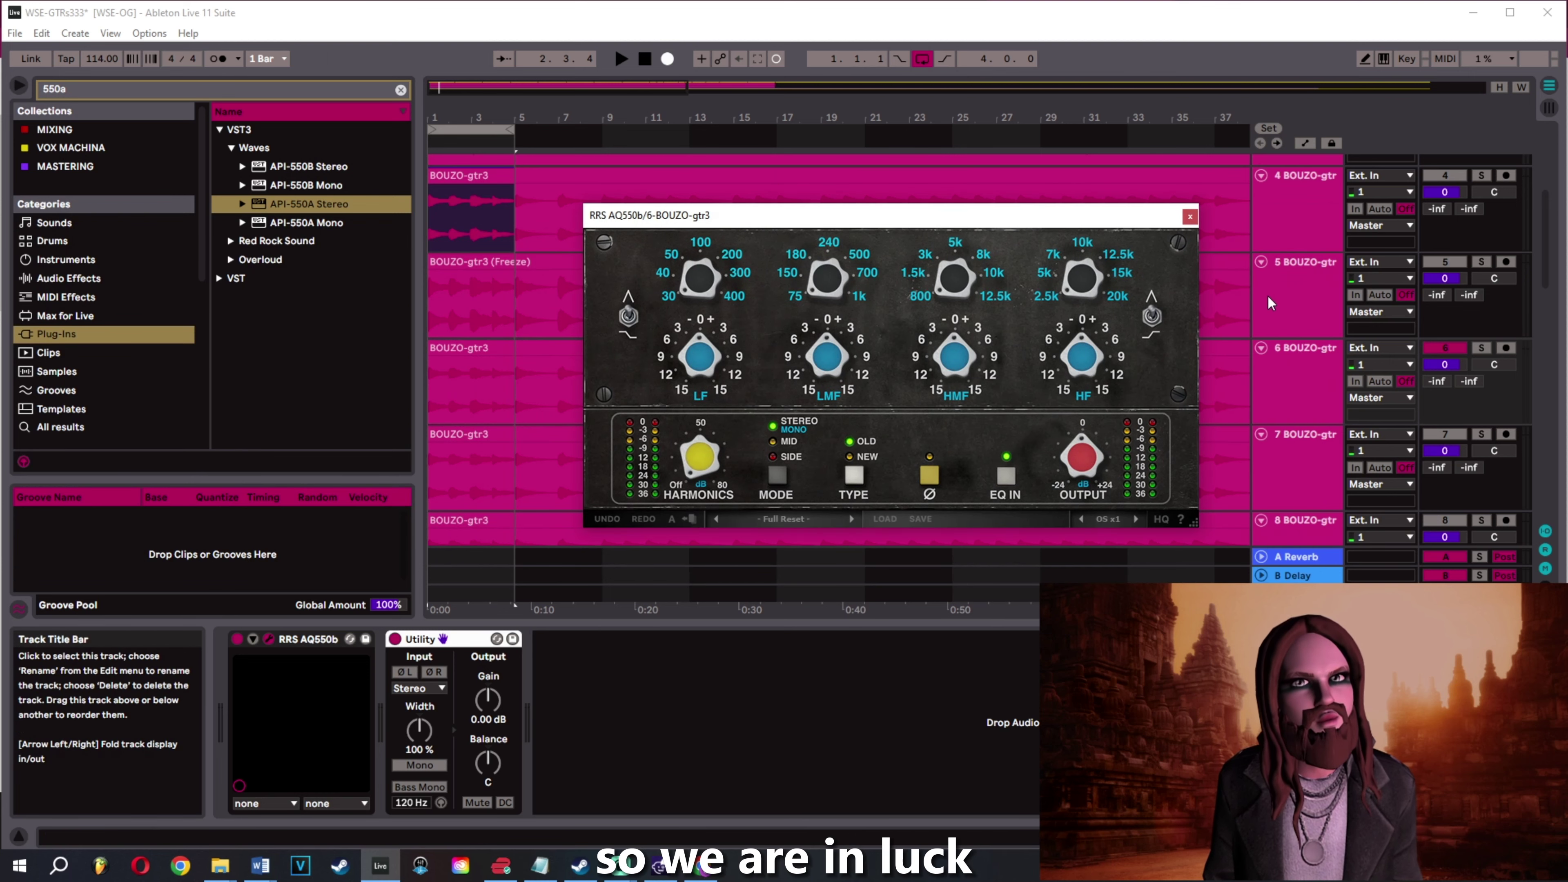
pyautogui.click(1284, 302)
pyautogui.click(1298, 225)
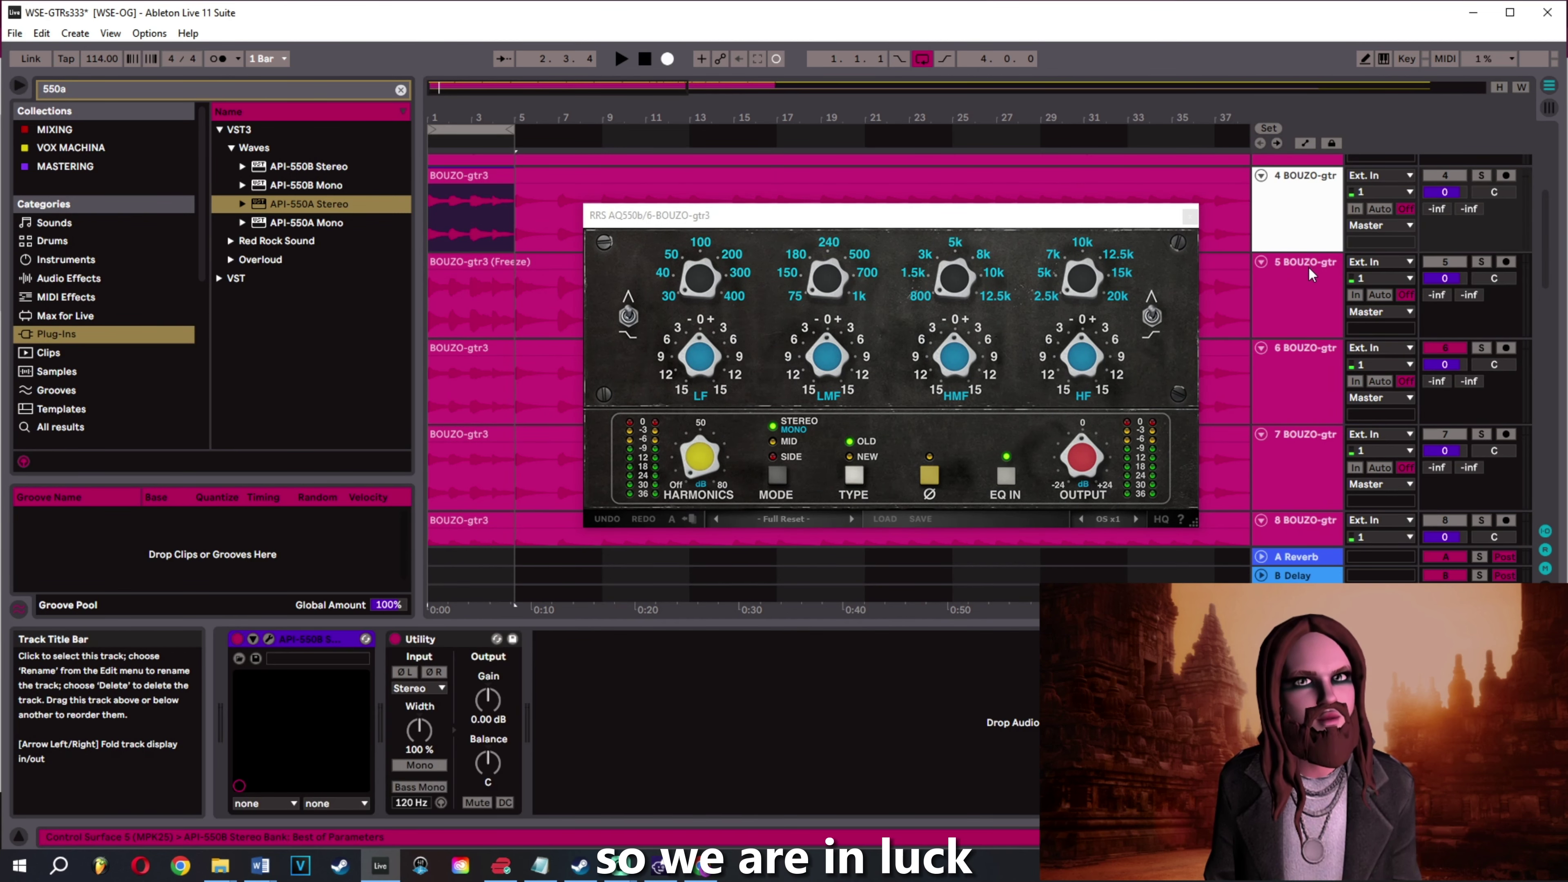
pyautogui.scroll(2, 1309, 269)
pyautogui.click(1317, 217)
pyautogui.scroll(2, 1312, 231)
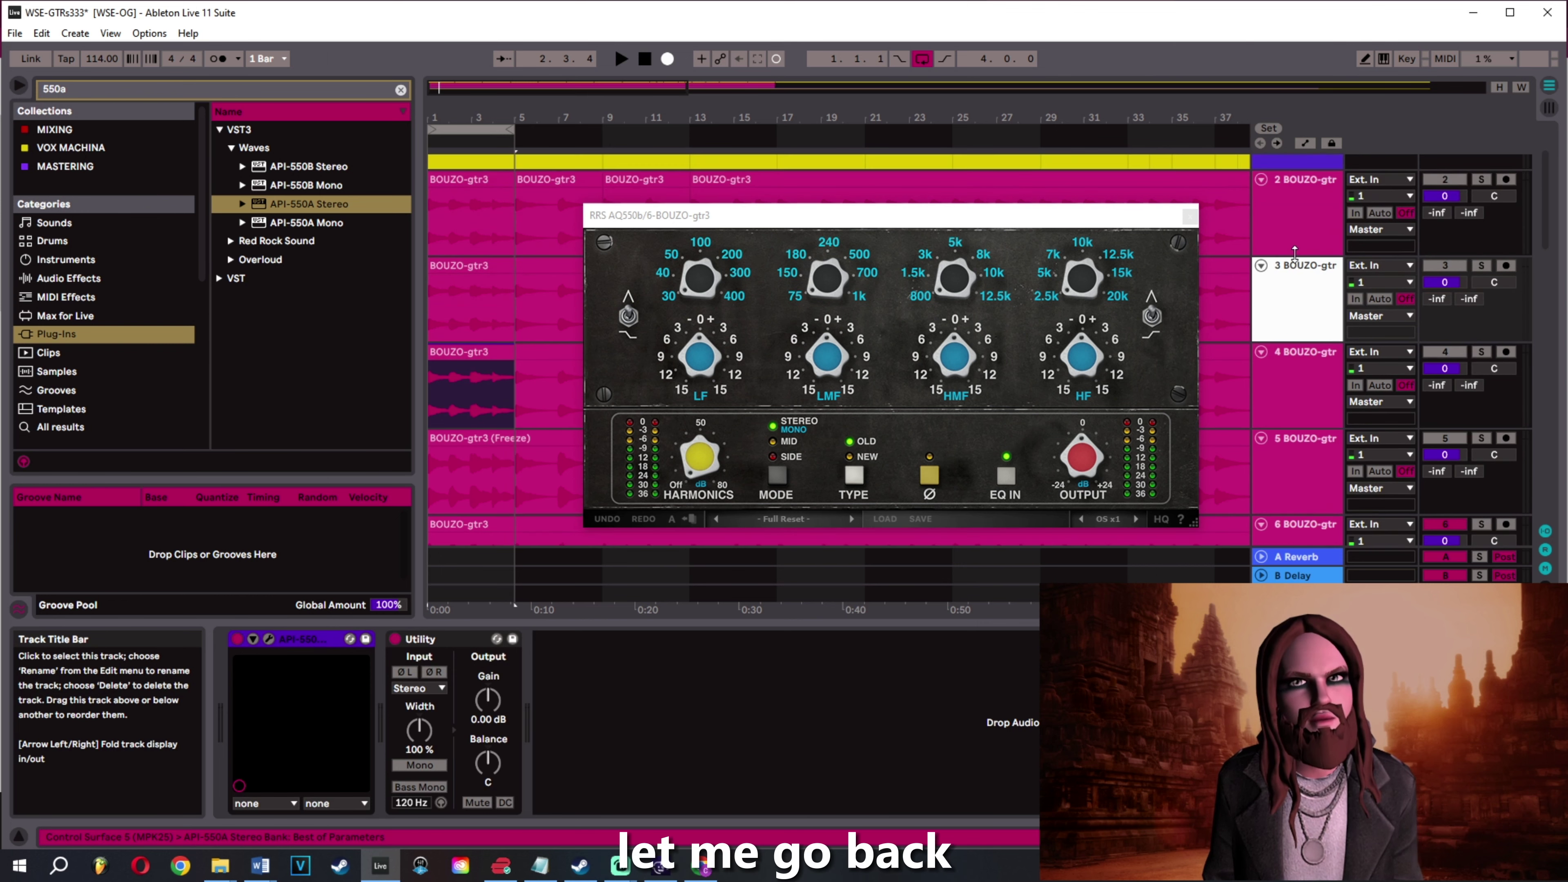
pyautogui.click(1316, 402)
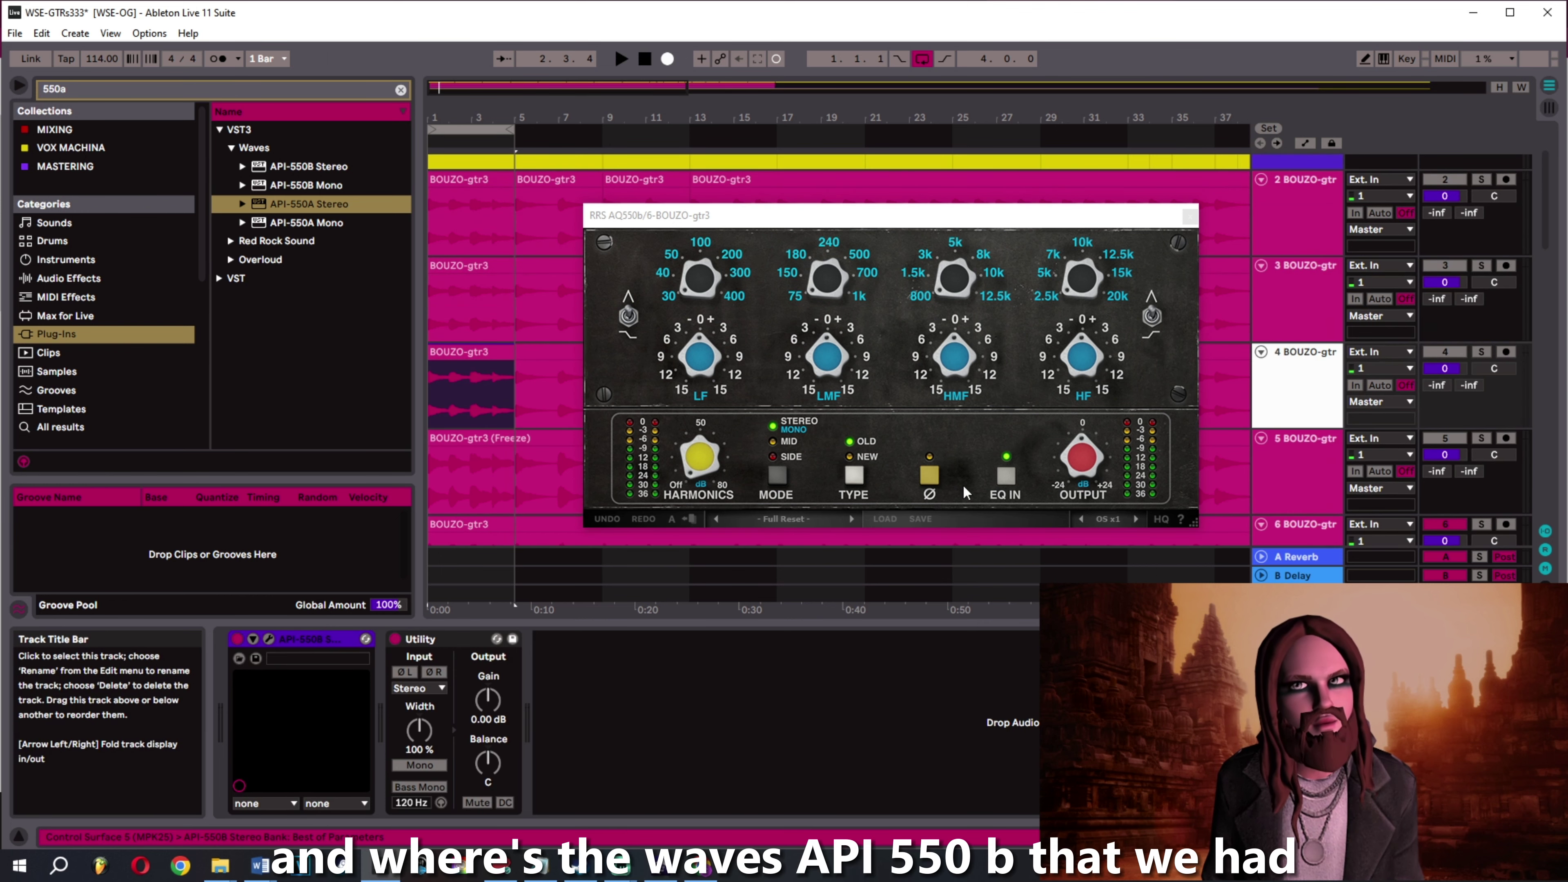
pyautogui.click(270, 640)
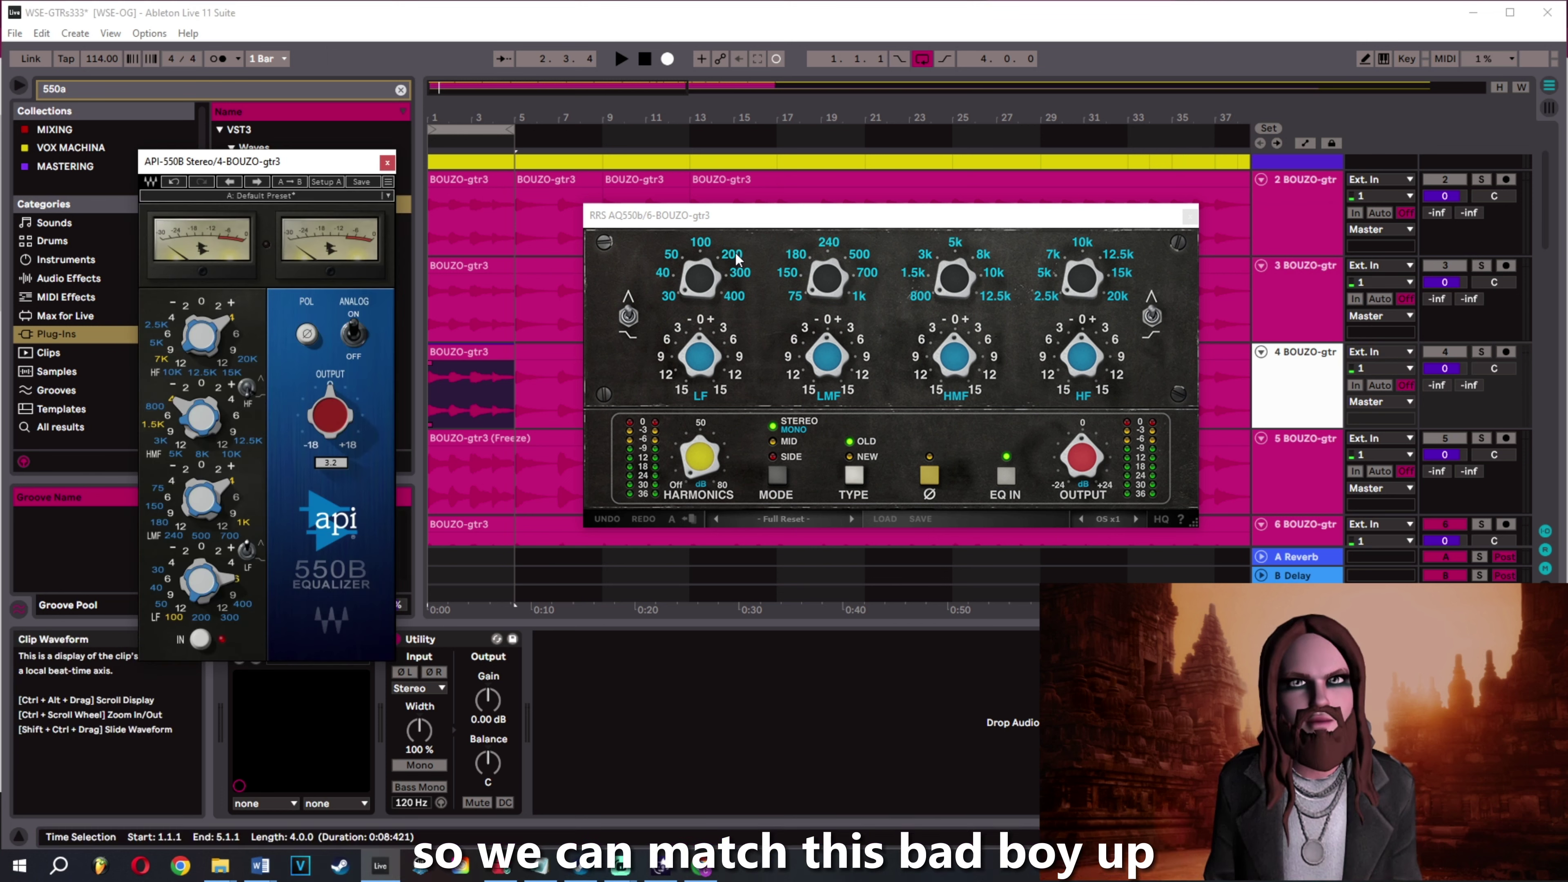
# Adjust the low band frequency and high-mid gain on track 6's AQ550b to match the Waves API-550B during playback.
pyautogui.moveTo(726, 374)
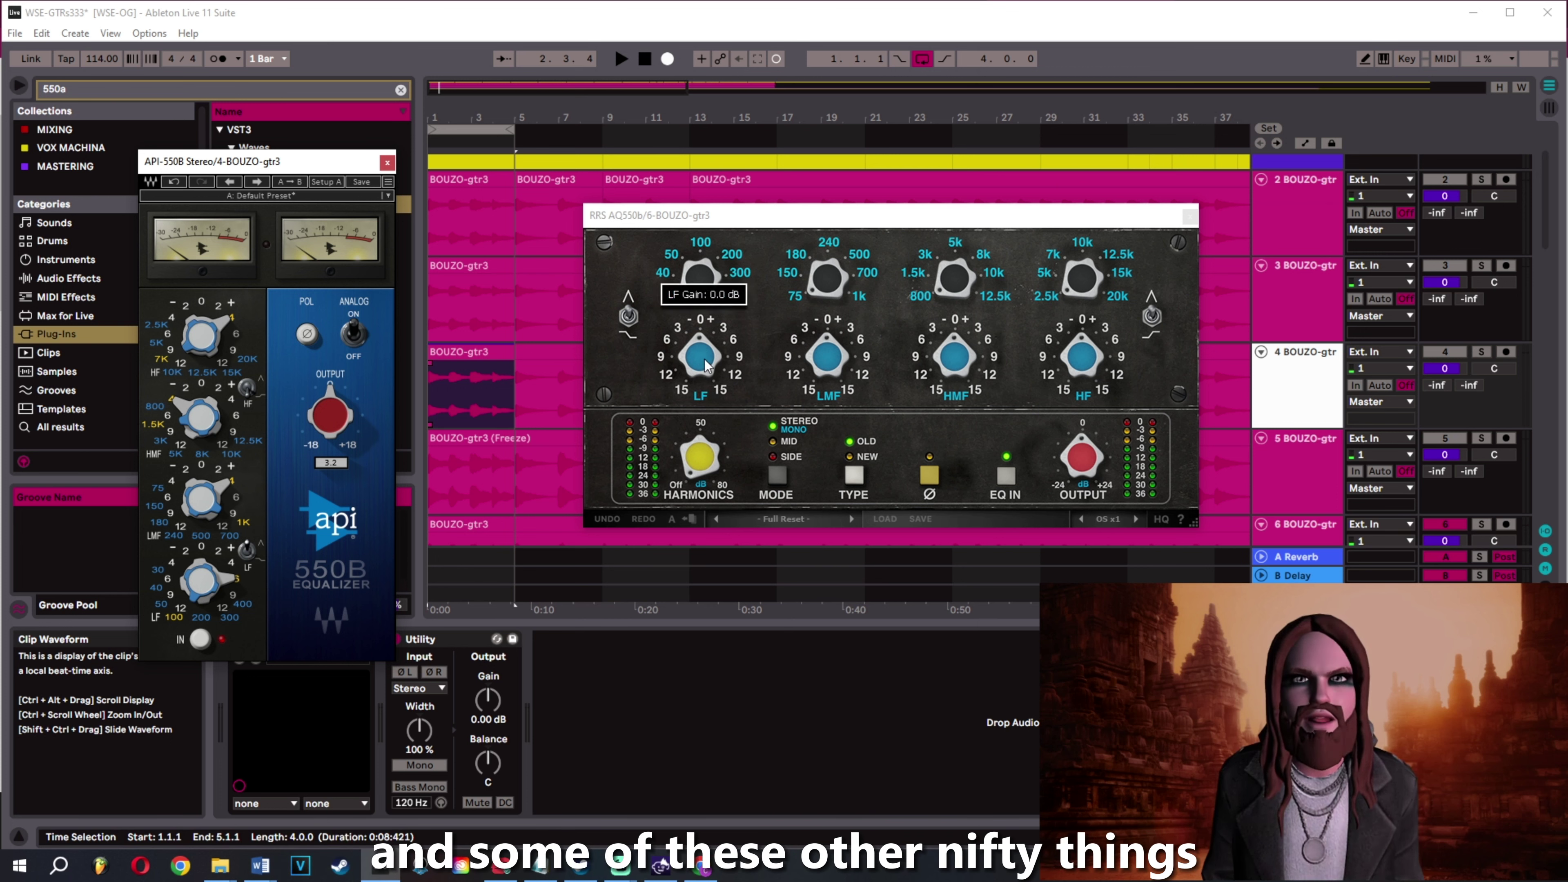
pyautogui.moveTo(705, 282); pyautogui.dragTo(710, 194)
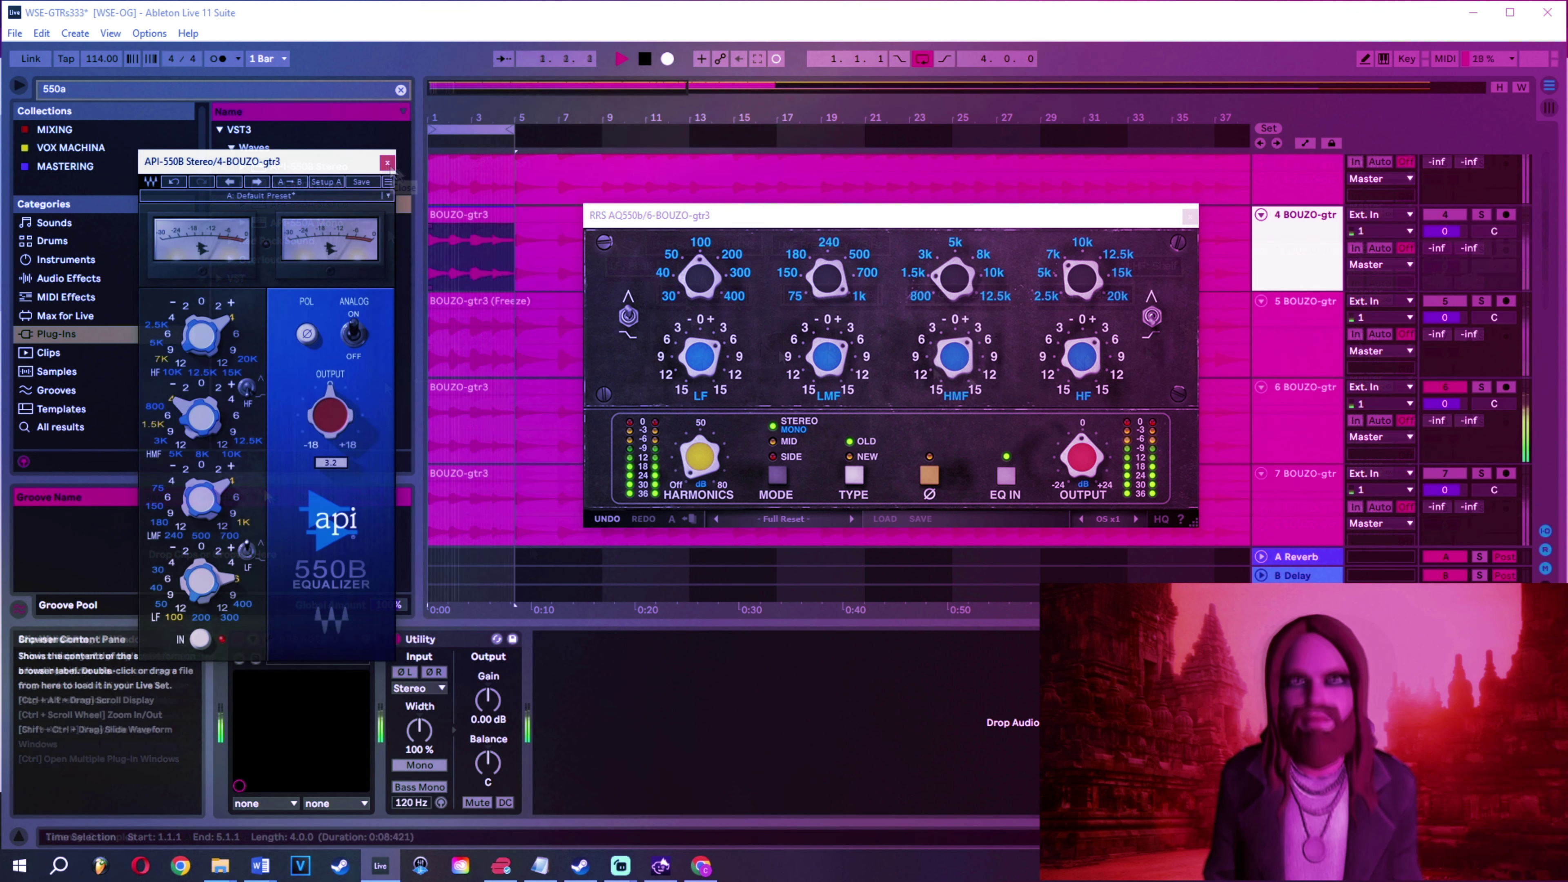
pyautogui.moveTo(955, 368); pyautogui.dragTo(956, 377)
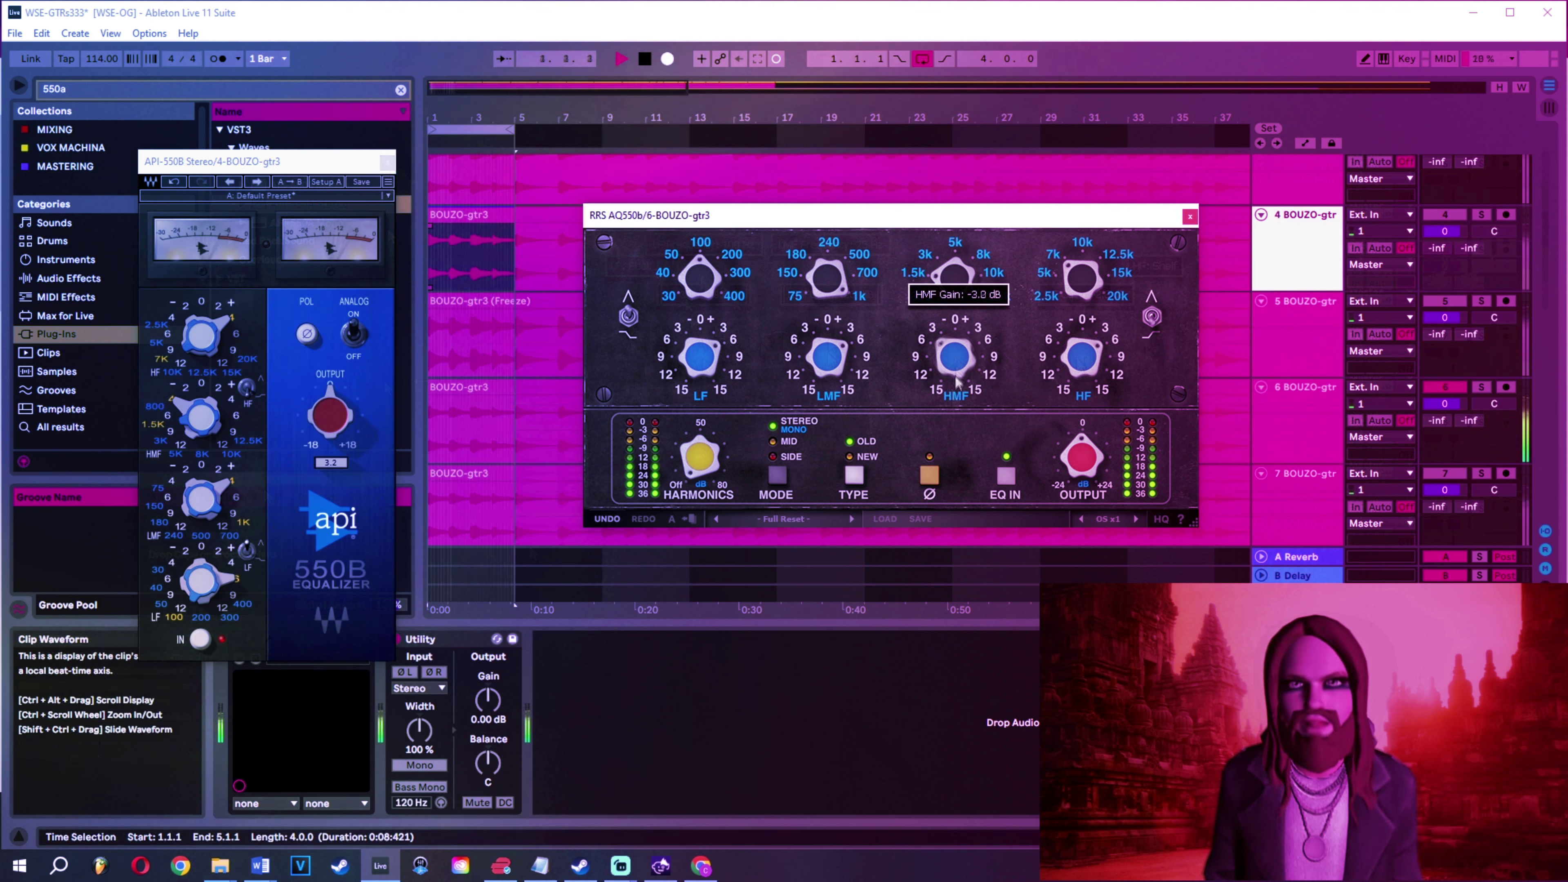
pyautogui.scroll(-4, 827, 364)
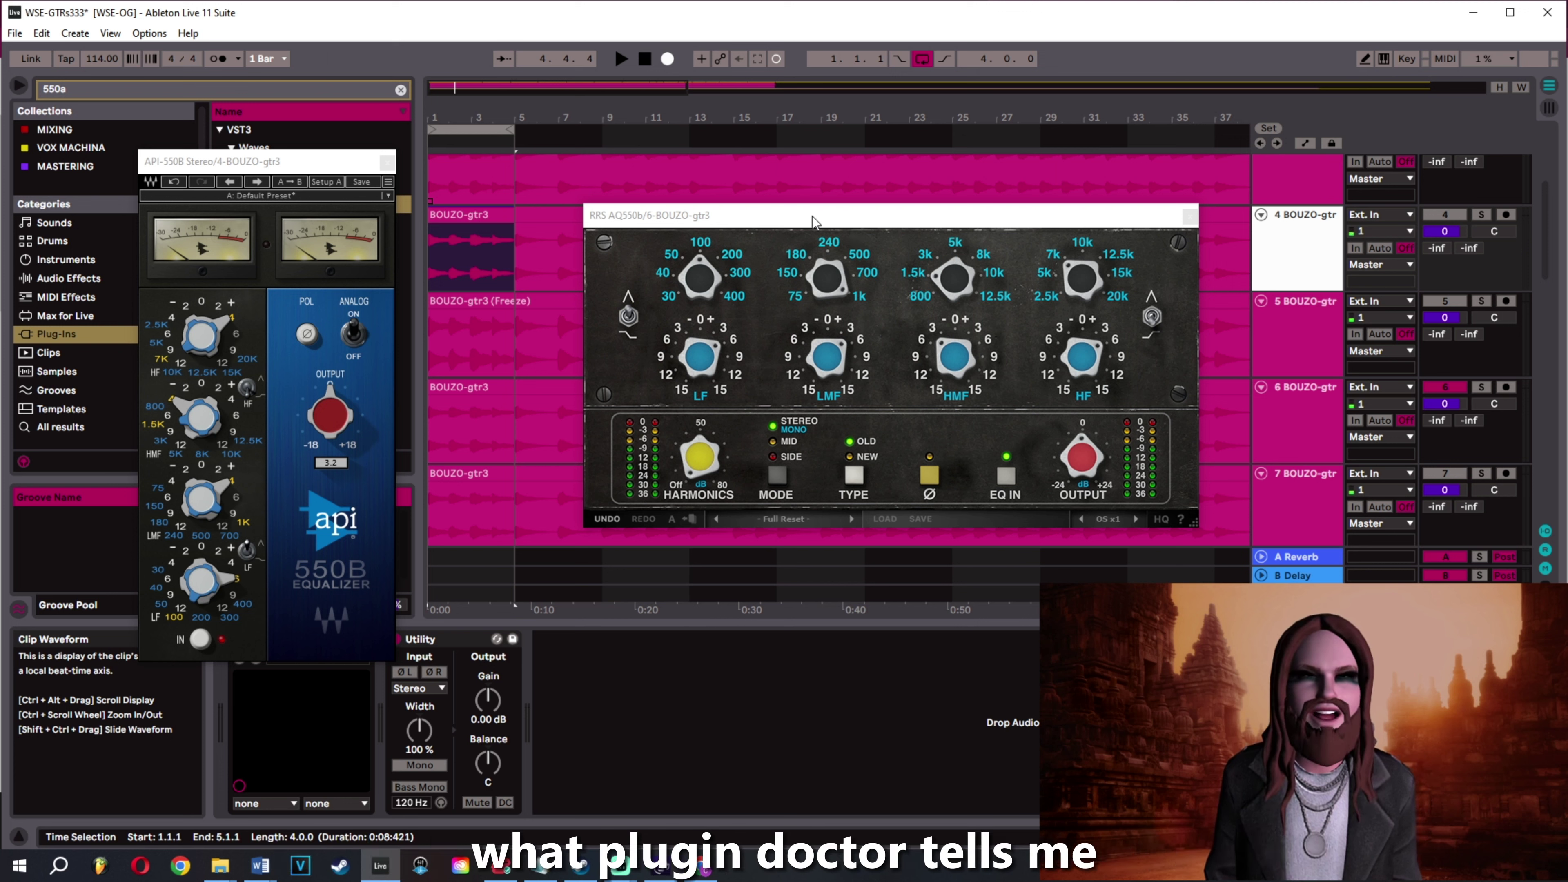
pyautogui.moveTo(846, 367)
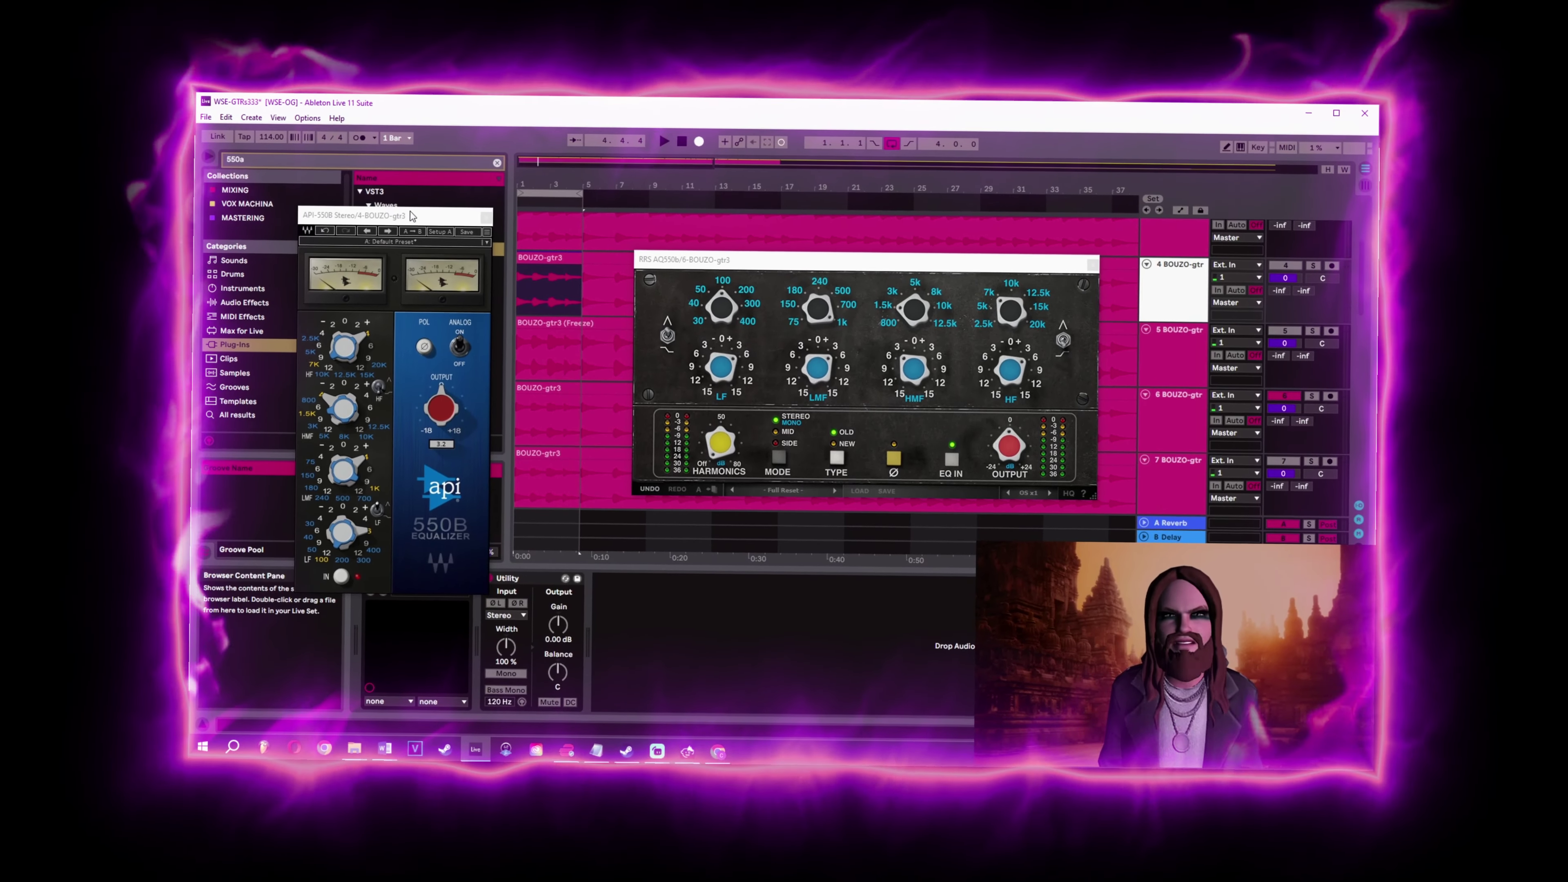
# Close track 4's Waves API-550B window and reposition the AQ550b window over the arrangement.
pyautogui.moveTo(410, 215); pyautogui.dragTo(376, 205)
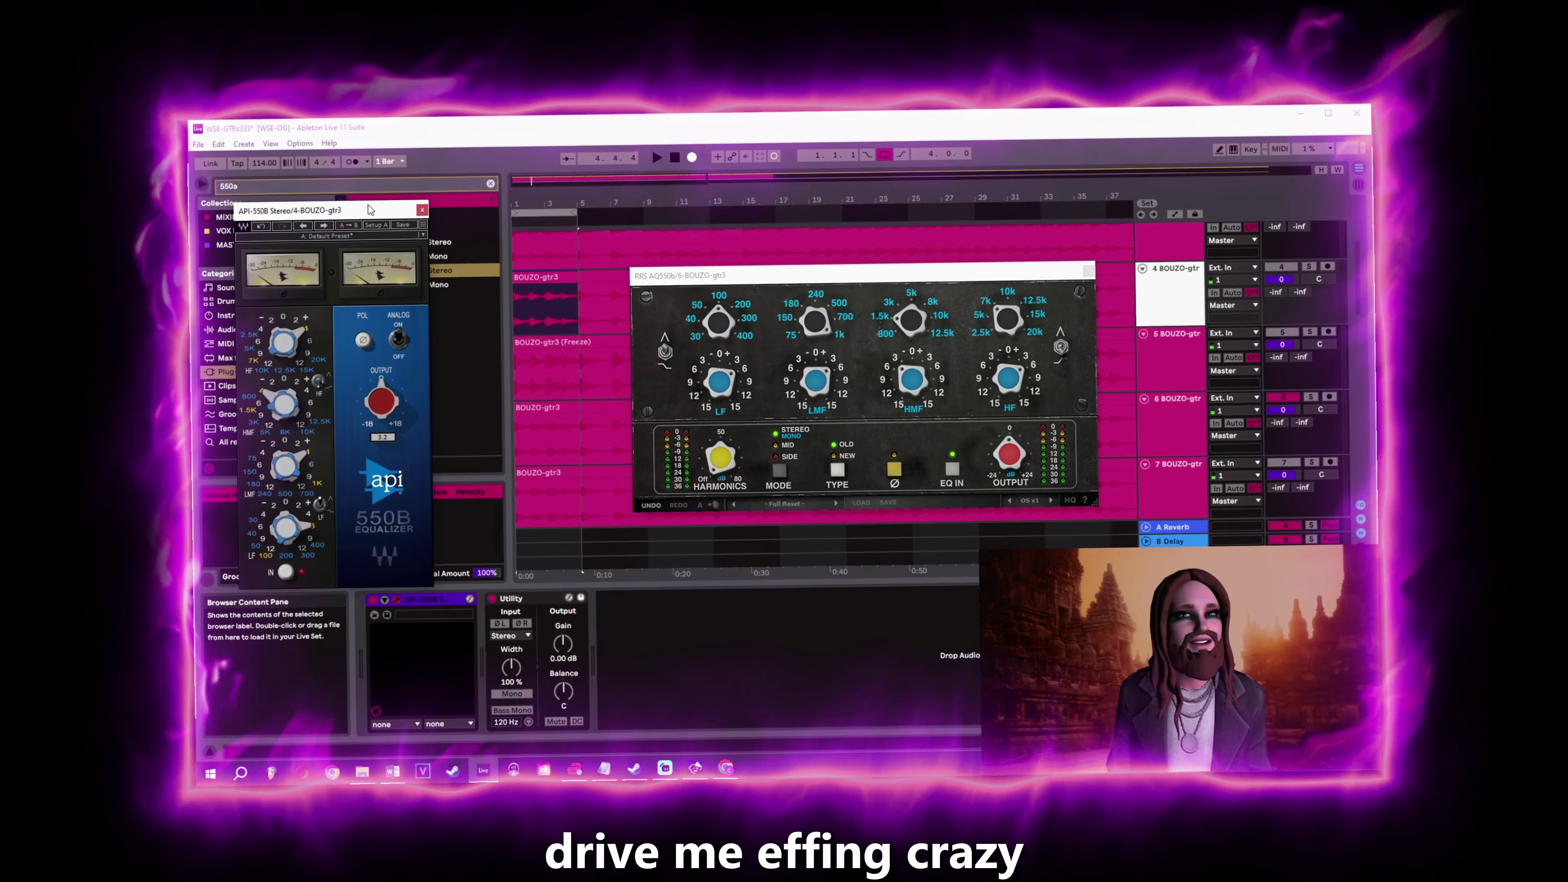
pyautogui.click(422, 210)
pyautogui.moveTo(710, 275)
pyautogui.mouseDown()
pyautogui.moveTo(655, 272)
pyautogui.moveTo(735, 277)
pyautogui.mouseUp()
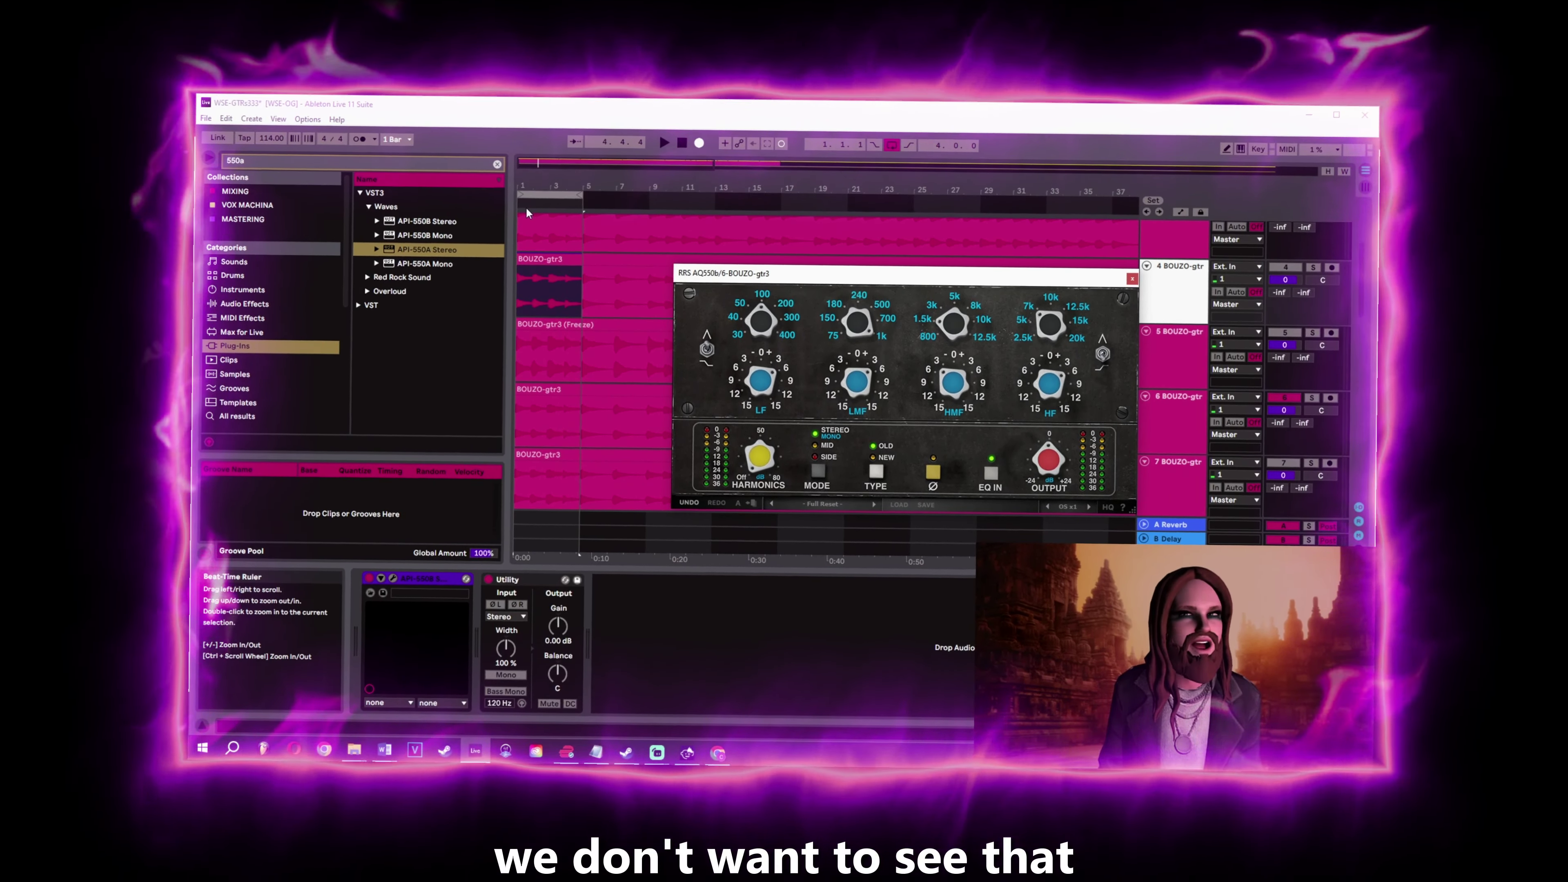
# With the loop playing, set the AQ550b's preamp drive to 36, cycle its mode back to Stereo, and use the New type.
pyautogui.press('space')
pyautogui.moveTo(760, 455)
pyautogui.mouseDown()
pyautogui.moveTo(760, 439)
pyautogui.moveTo(770, 449)
pyautogui.mouseUp()
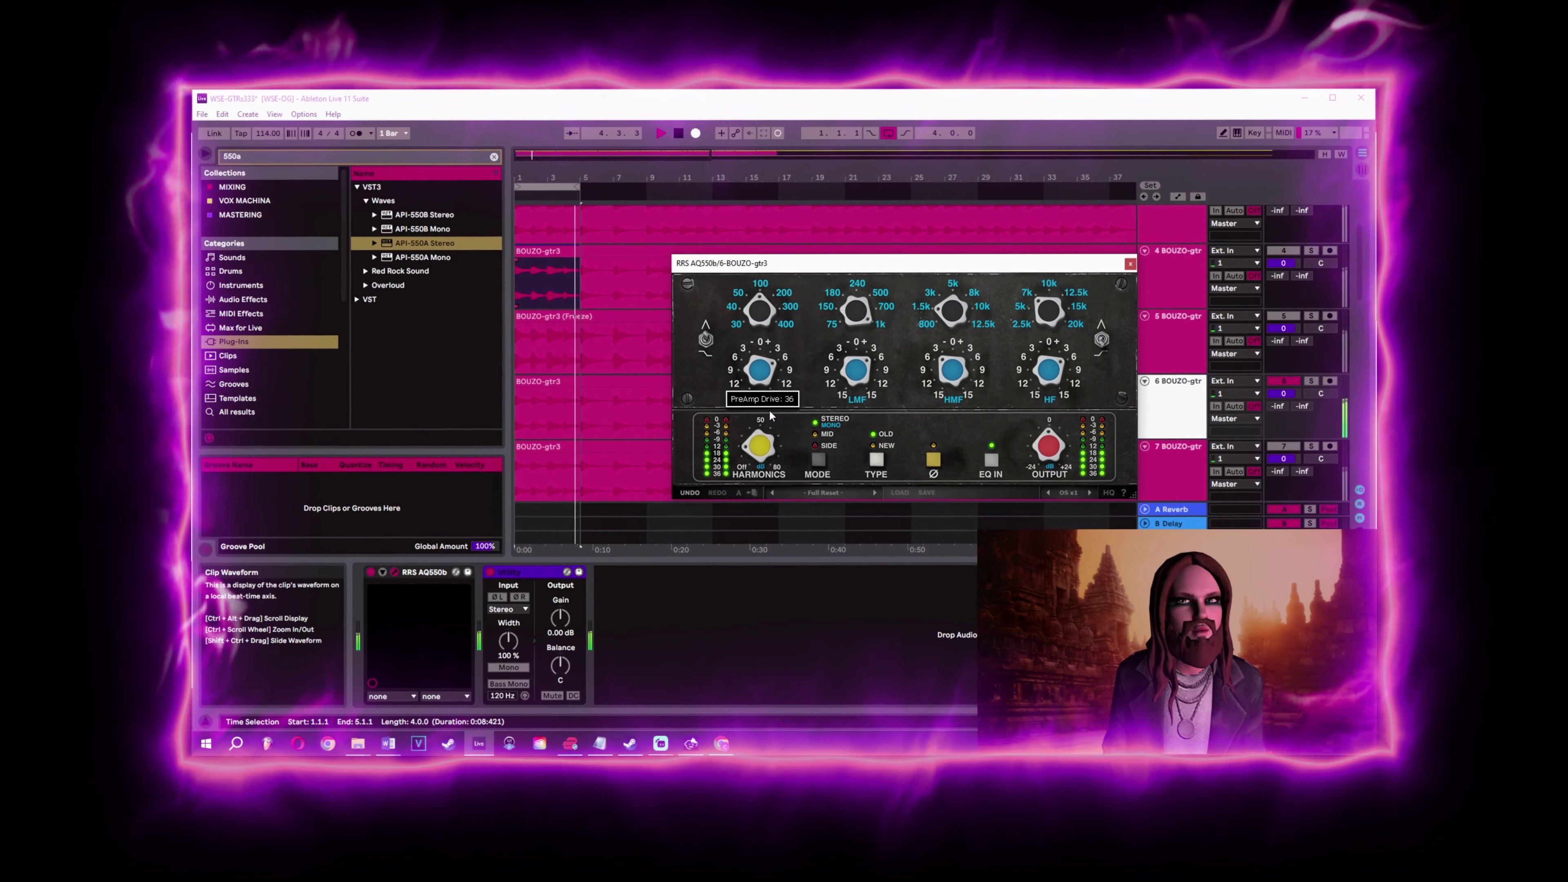
pyautogui.click(817, 493)
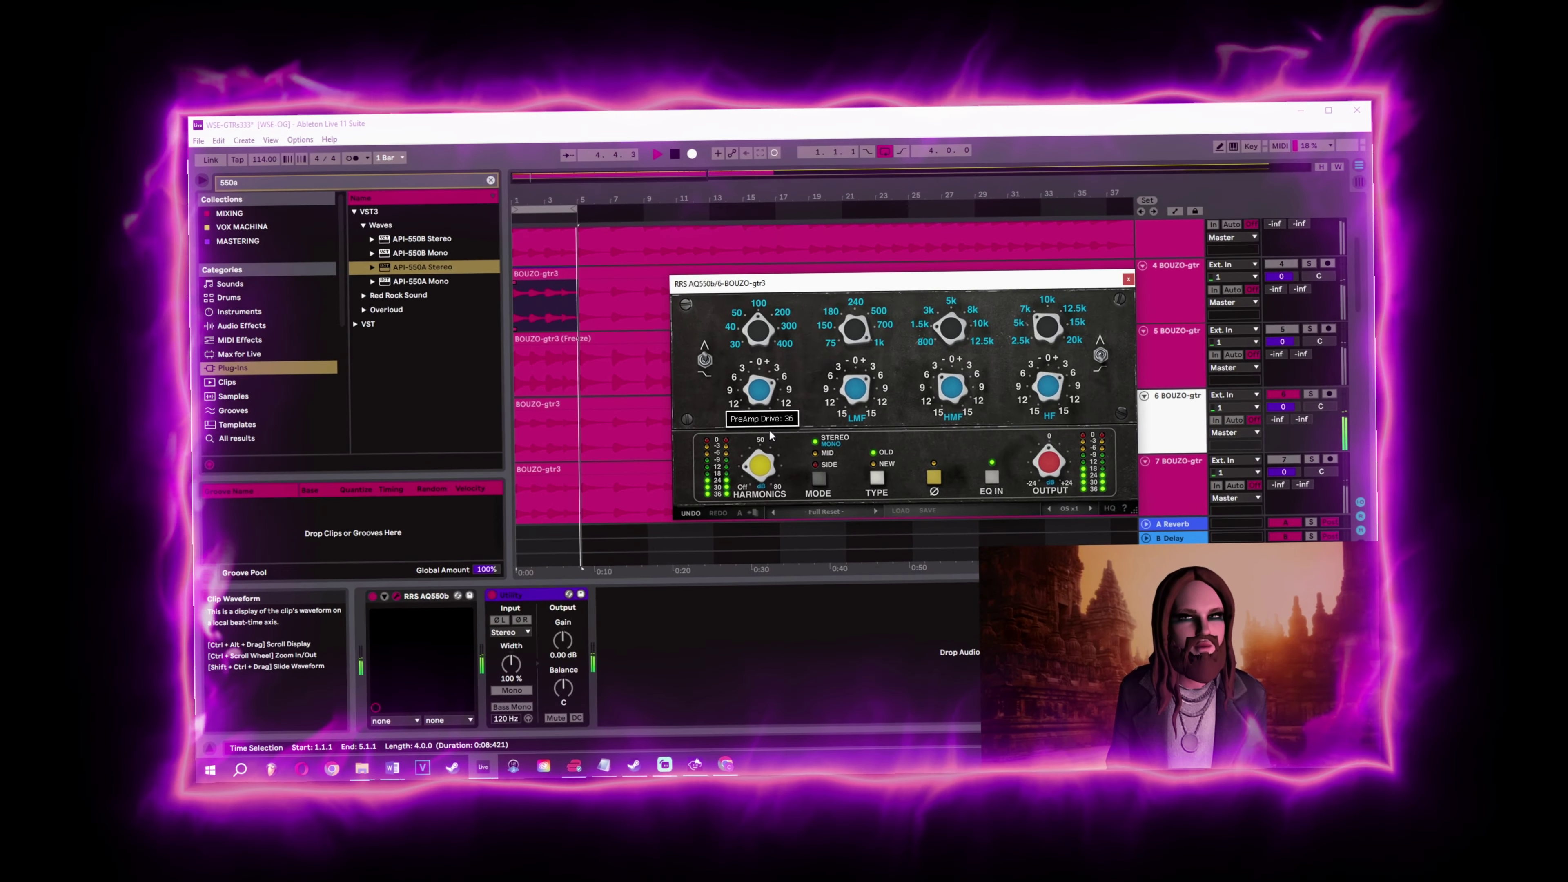
pyautogui.click(820, 492)
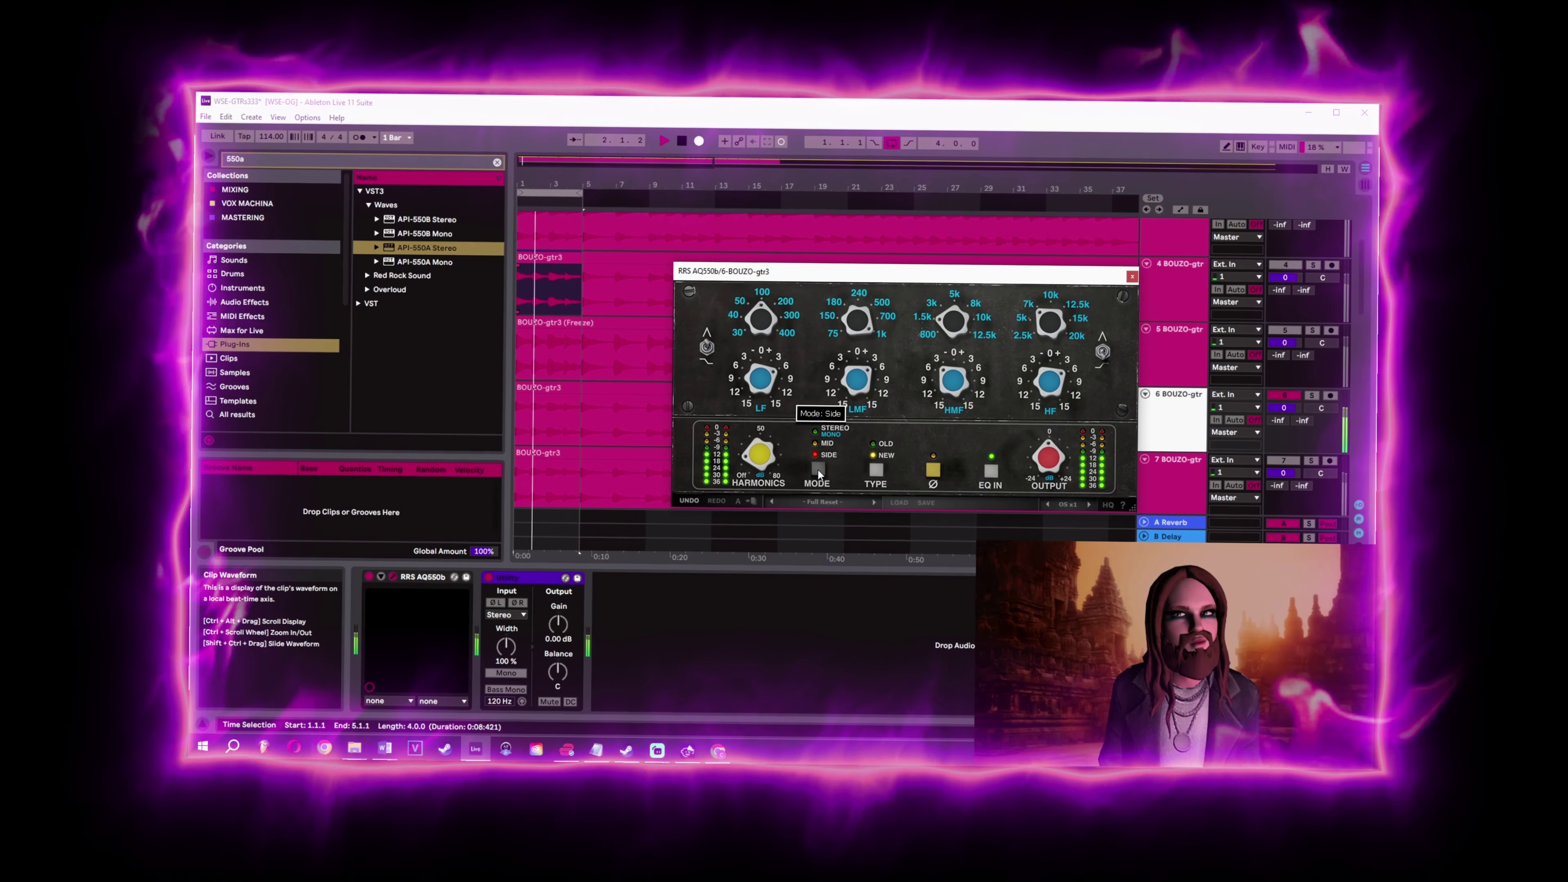
pyautogui.click(818, 493)
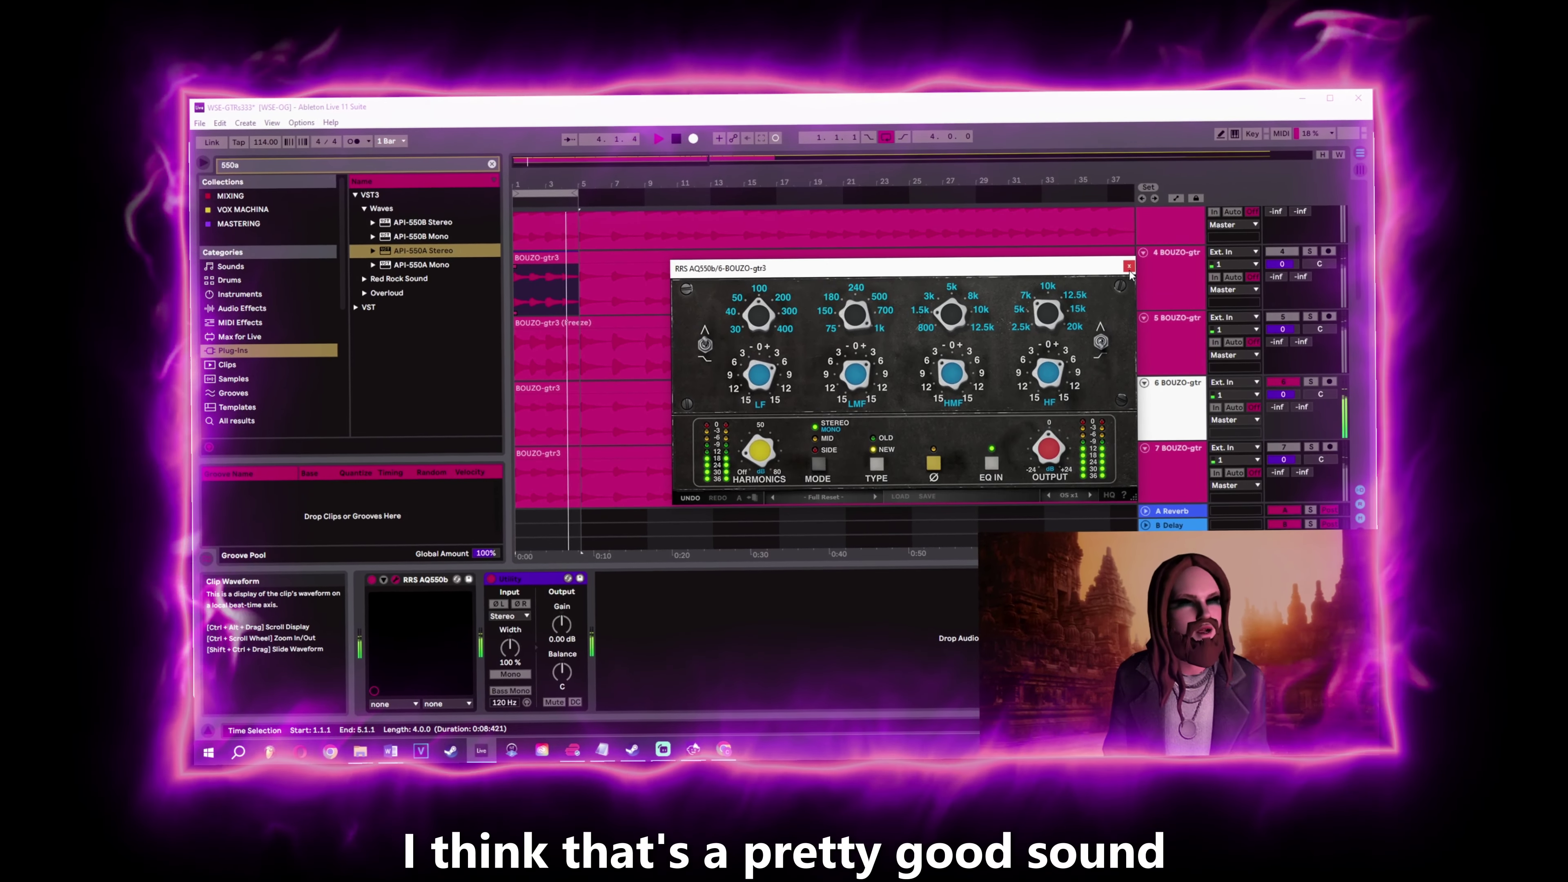
# Close the AQ550b and audition track 9 instead of track 6, moving its Virtual Mix Rack FG-A window into view.
pyautogui.click(1133, 298)
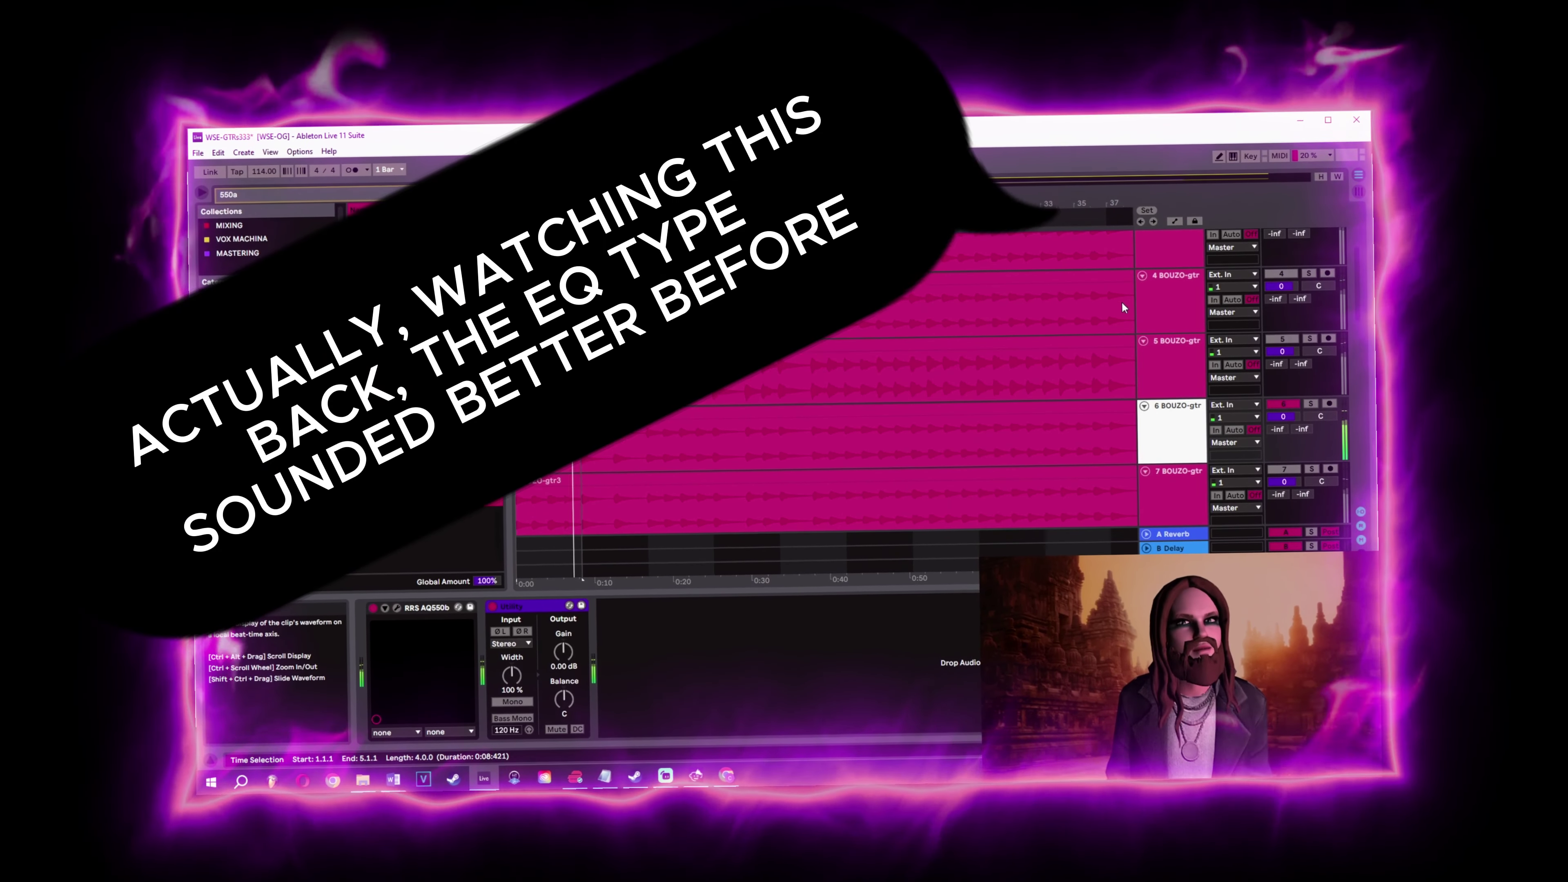
pyautogui.scroll(-2, 1158, 420)
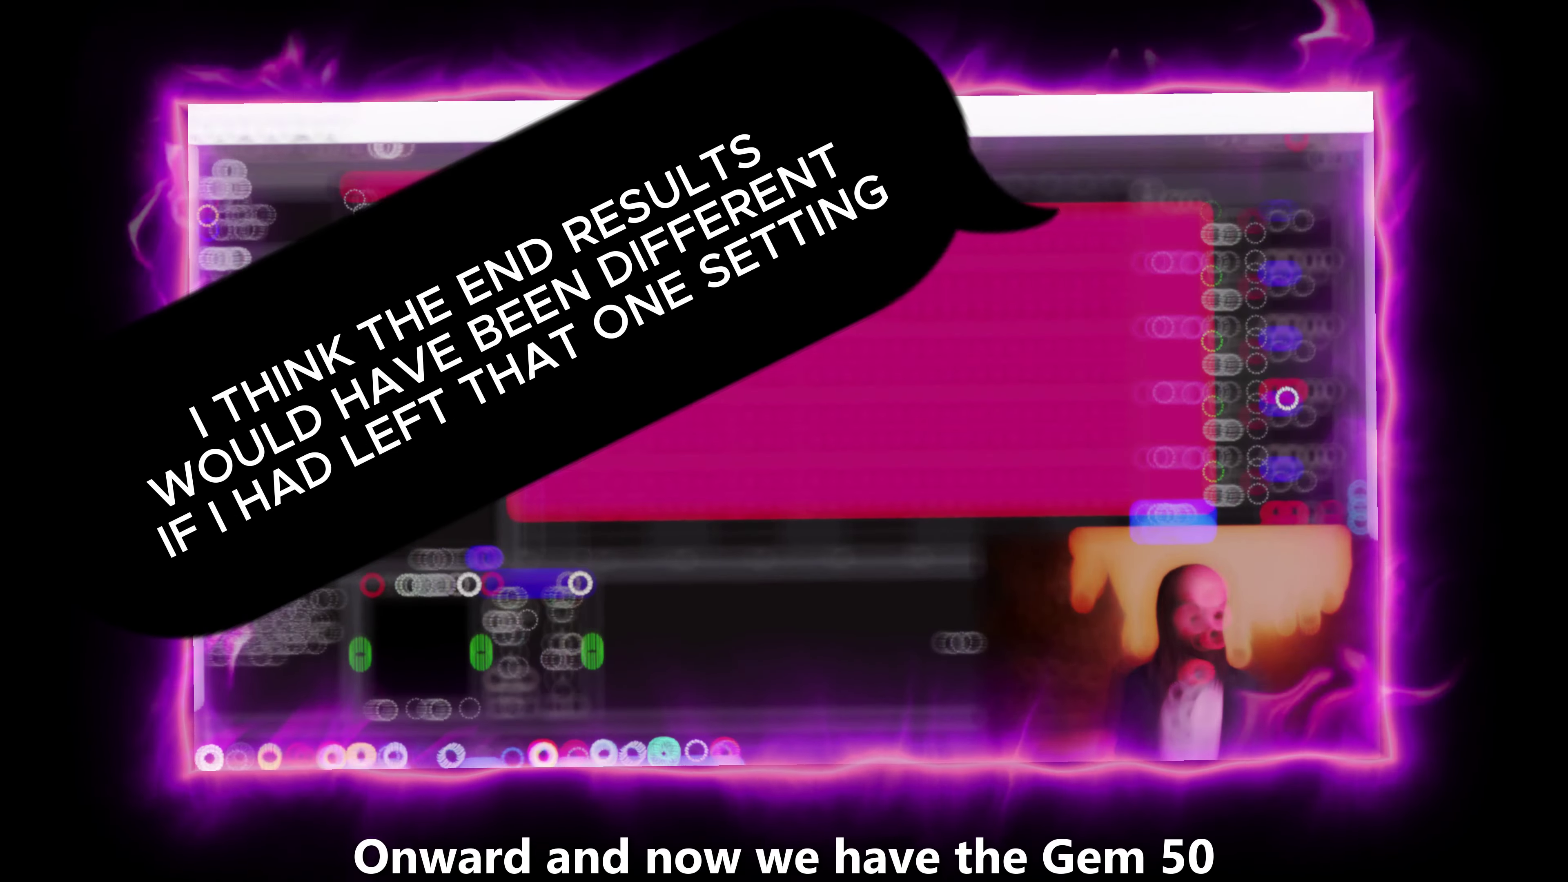
pyautogui.click(1283, 394)
pyautogui.click(1172, 399)
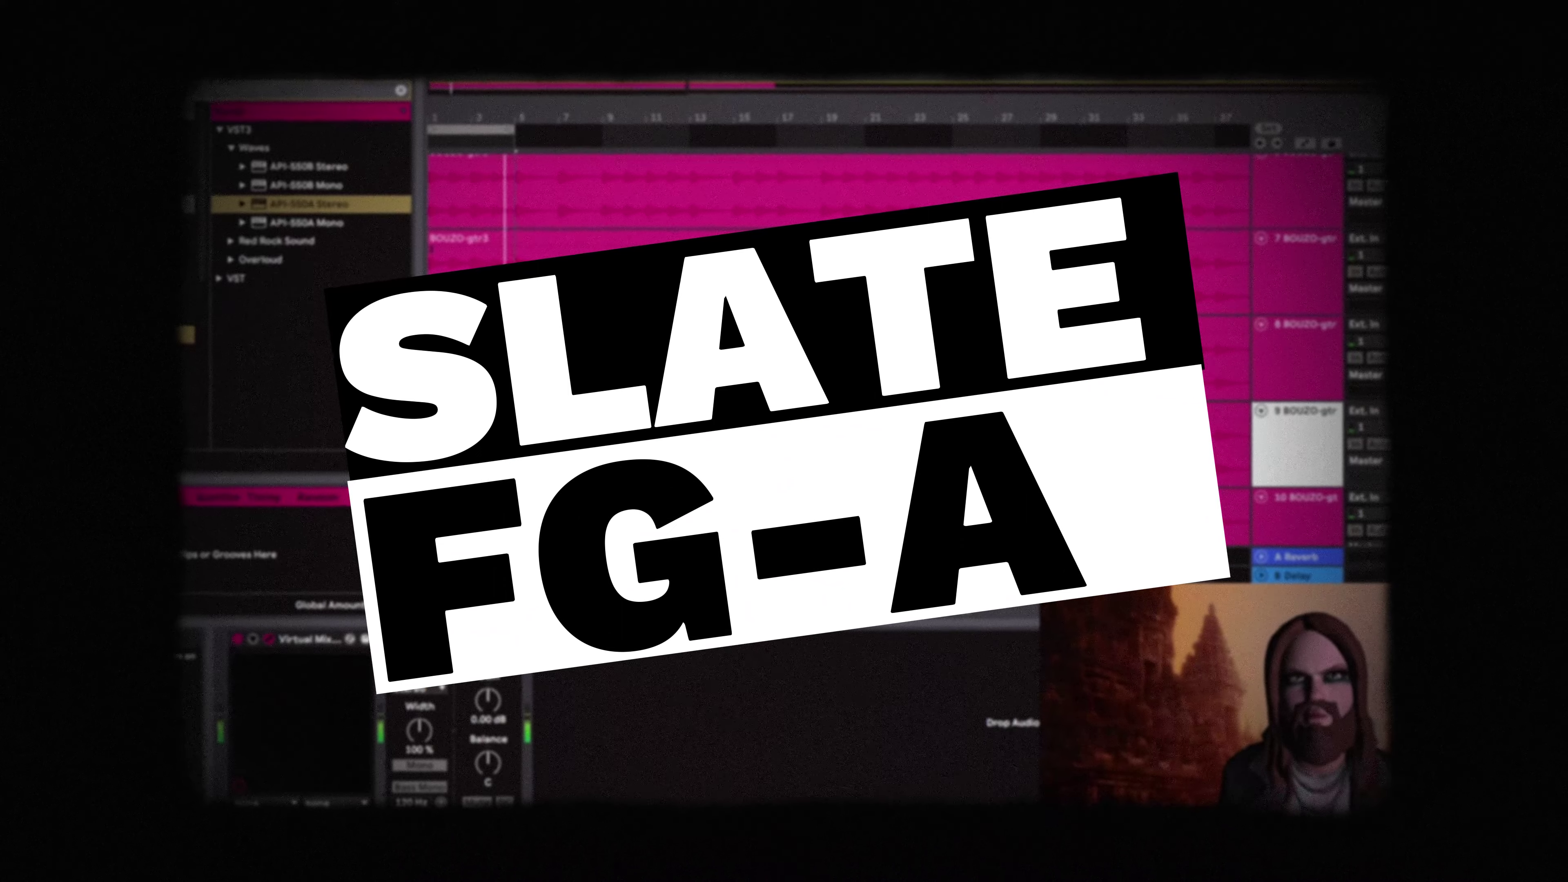
pyautogui.moveTo(1567, 111); pyautogui.dragTo(775, 133)
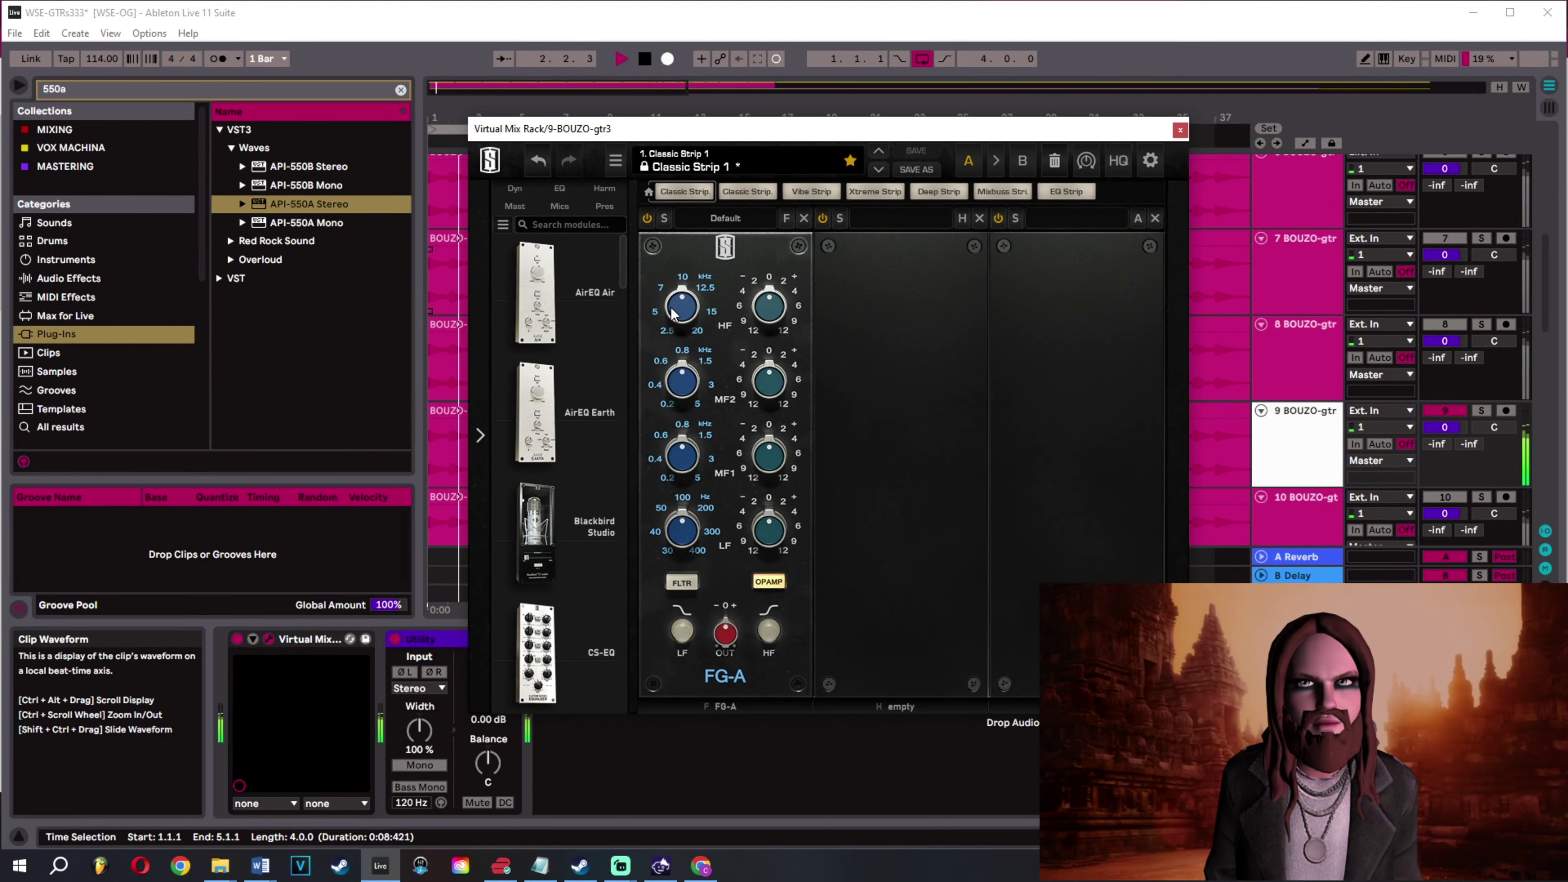